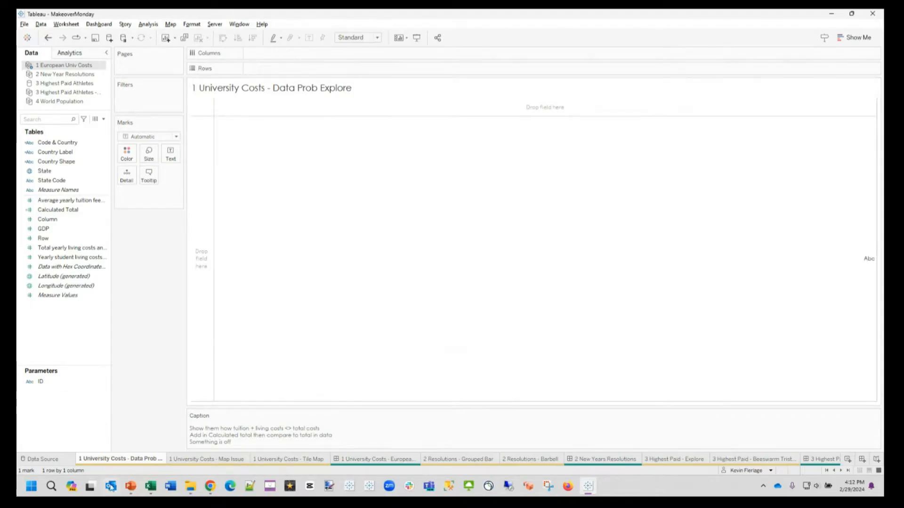
Step: Switch to the Excel workbook and review the country, total cost, tuition fee and student living cost columns
{"action": "mouse_move", "coordinate": [149, 485]}
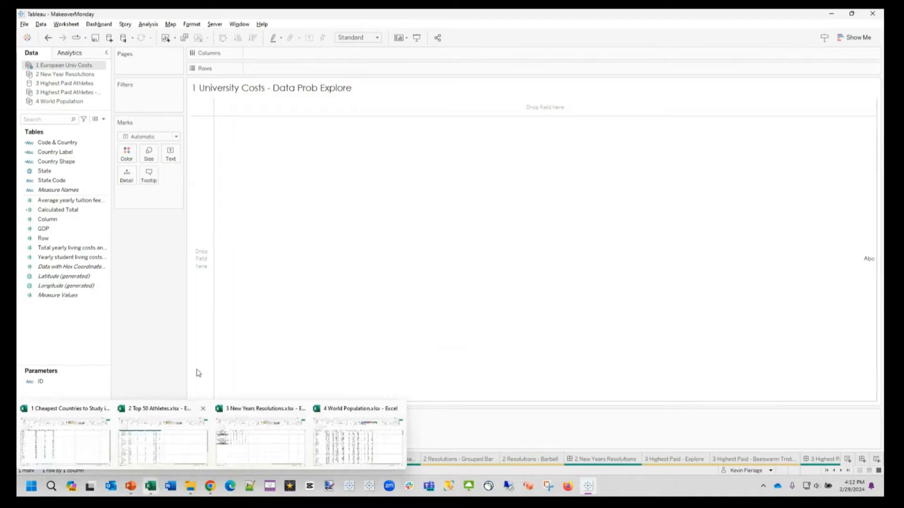
{"action": "left_click", "coordinate": [156, 491]}
{"action": "left_click", "coordinate": [88, 440]}
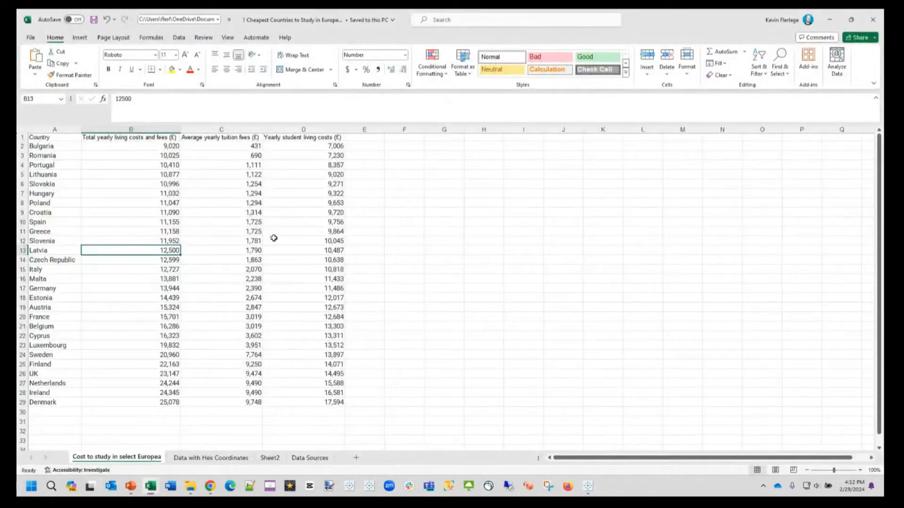
{"action": "left_click_drag", "start_coordinate": [55, 138], "coordinate": [64, 402]}
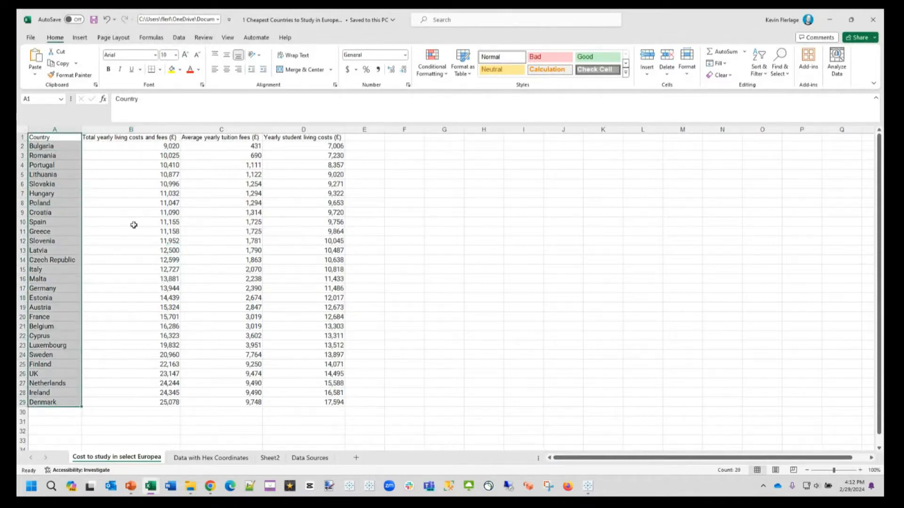
{"action": "left_click", "coordinate": [156, 140]}
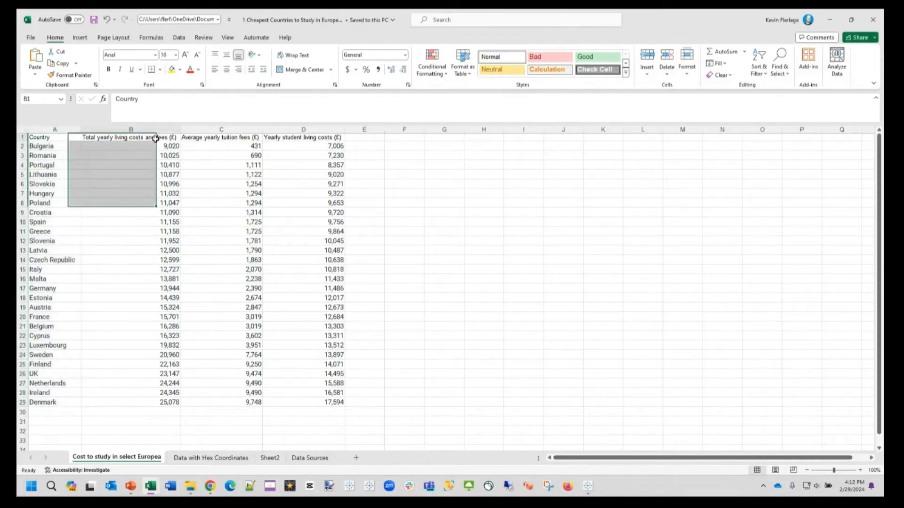
{"action": "left_click", "coordinate": [224, 139]}
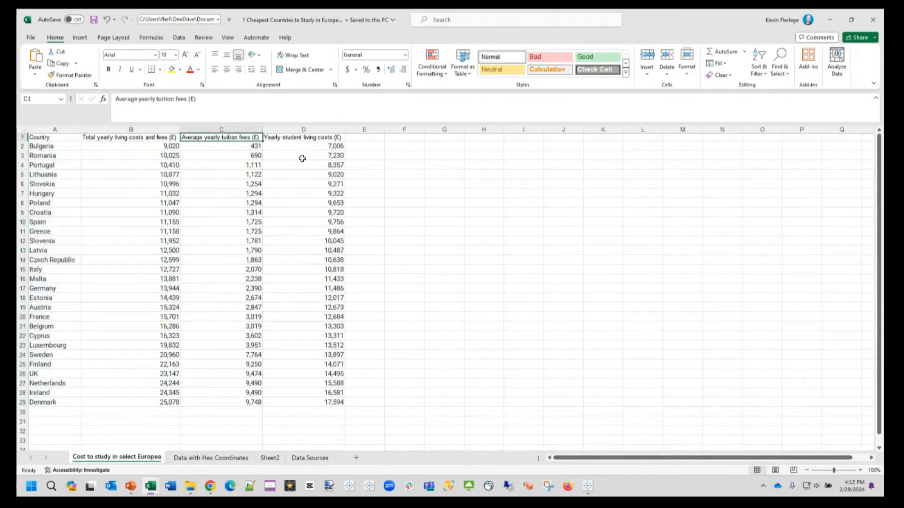
{"action": "key", "text": "Right"}
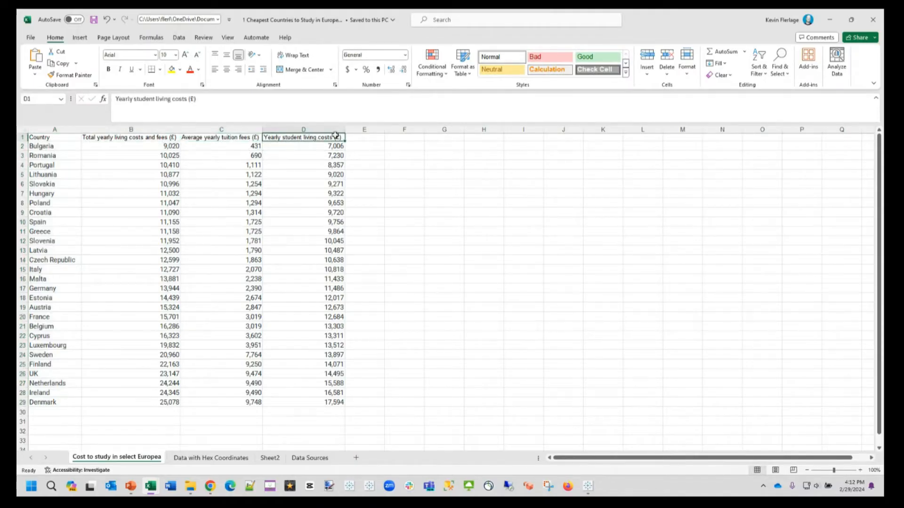
{"action": "key", "text": "Left"}
{"action": "key", "text": "Left"}
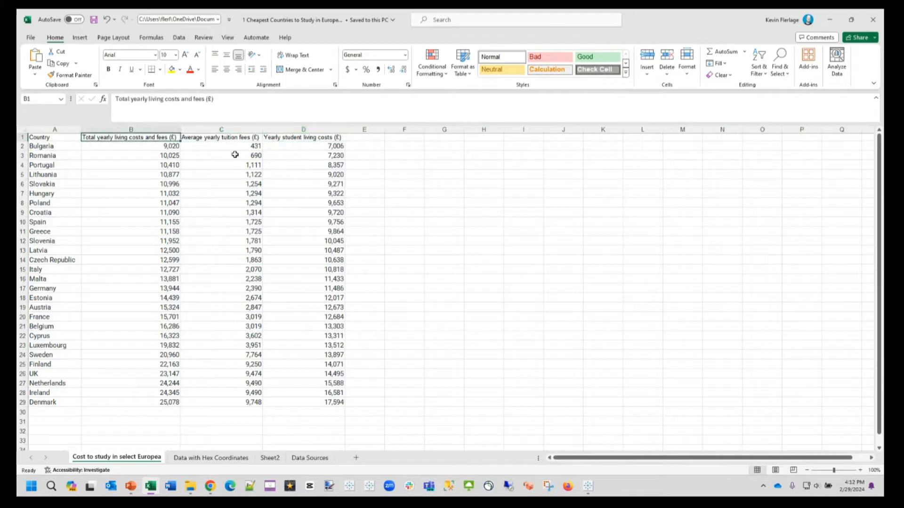
{"action": "left_click", "coordinate": [232, 139]}
{"action": "left_click", "coordinate": [303, 137]}
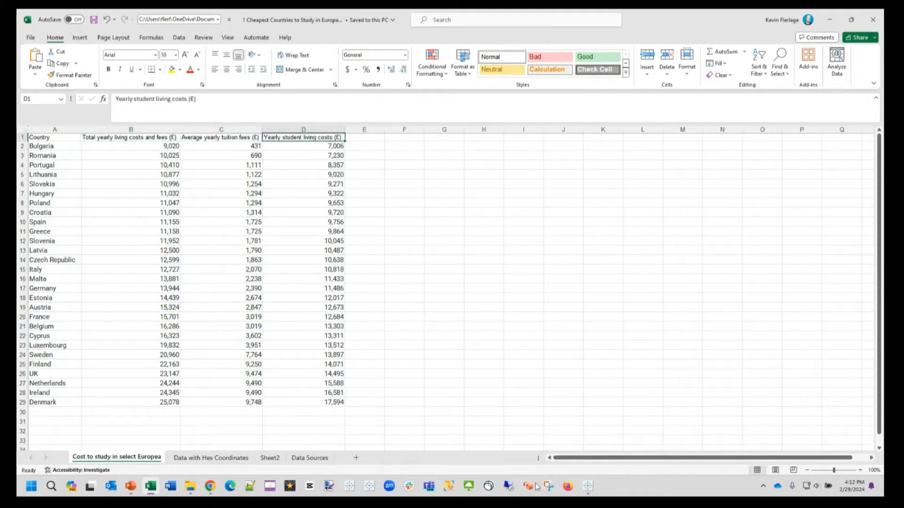
Step: Switch back to Tableau and list State on the rows of the Data Prob Explore sheet
{"action": "left_click", "coordinate": [588, 488]}
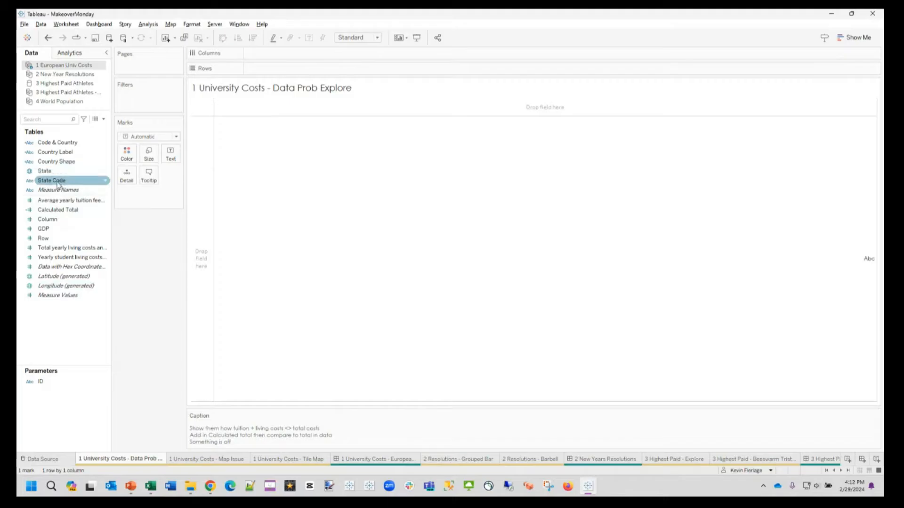
{"action": "left_click_drag", "start_coordinate": [50, 175], "coordinate": [291, 71]}
{"action": "scroll", "coordinate": [314, 351], "scroll_direction": "down", "scroll_amount": 5}
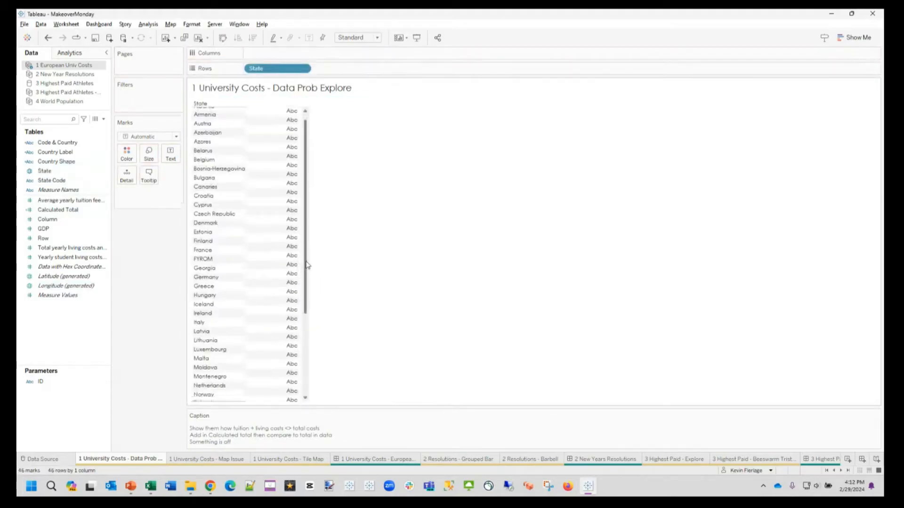
{"action": "scroll", "coordinate": [313, 188], "scroll_direction": "up", "scroll_amount": 5}
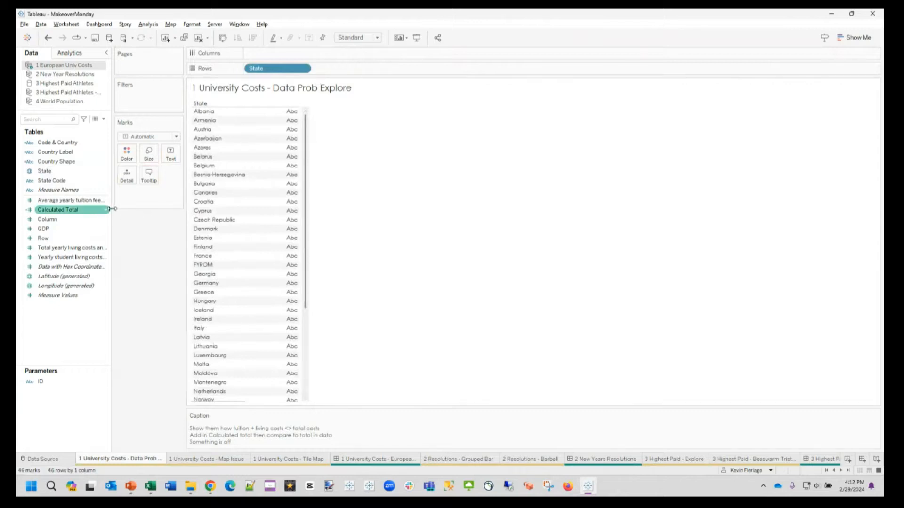
Step: Add average yearly tuition fees and yearly student living costs as measure columns, and heighten the header row to fit their full names
{"action": "left_click_drag", "start_coordinate": [112, 210], "coordinate": [144, 209]}
{"action": "left_click_drag", "start_coordinate": [76, 200], "coordinate": [203, 155]}
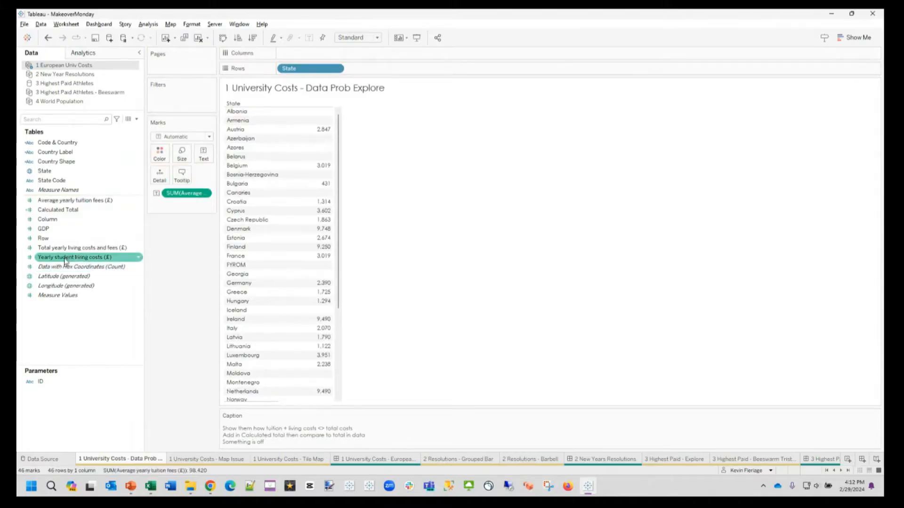
{"action": "left_click_drag", "start_coordinate": [65, 261], "coordinate": [326, 195]}
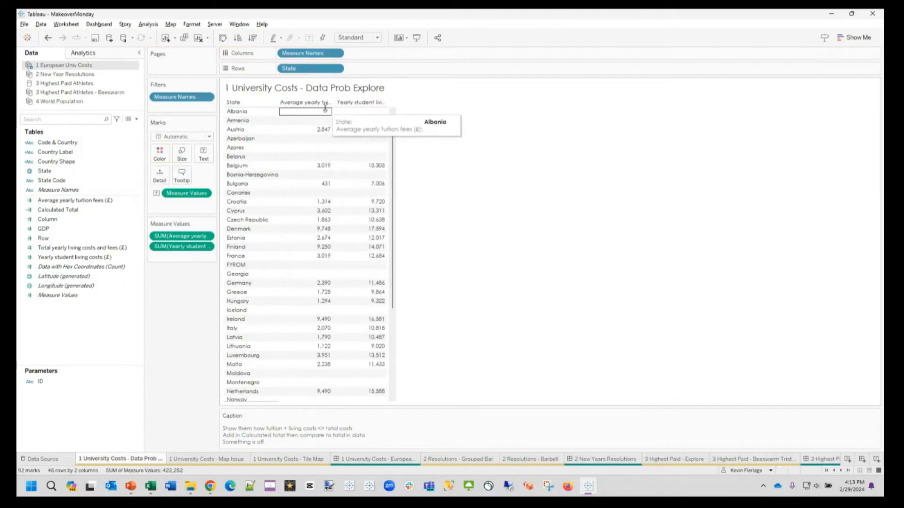
{"action": "left_click_drag", "start_coordinate": [327, 107], "coordinate": [327, 125]}
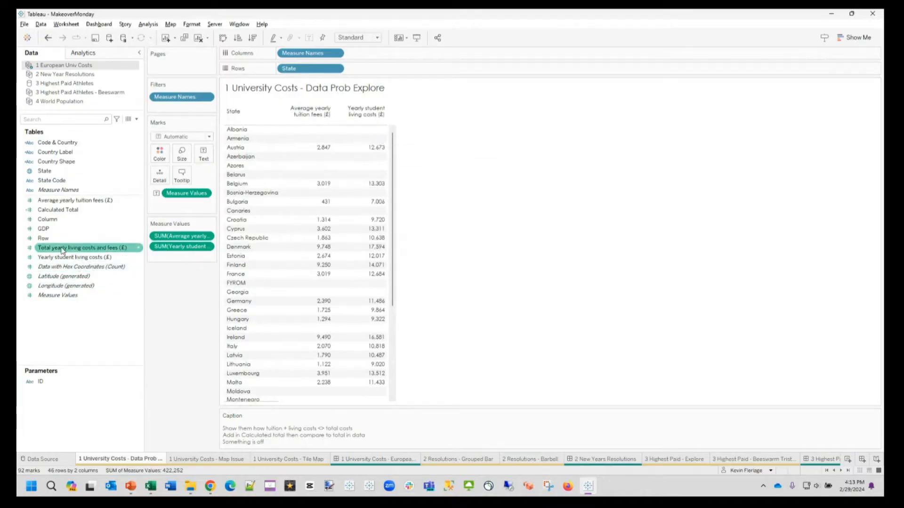
Step: Add total yearly living costs and fees as the third measure column of the table
{"action": "left_click_drag", "start_coordinate": [60, 253], "coordinate": [181, 258]}
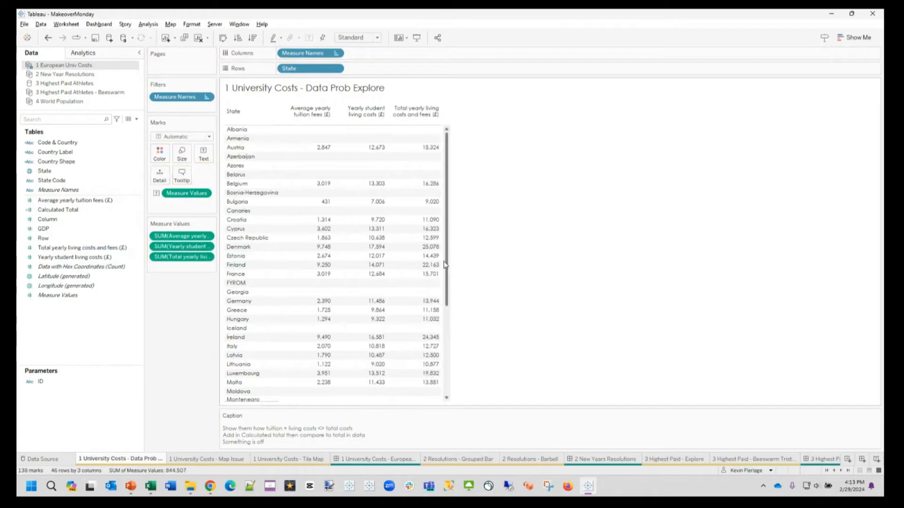
{"action": "left_click_drag", "start_coordinate": [448, 259], "coordinate": [454, 239]}
{"action": "mouse_move", "coordinate": [434, 156]}
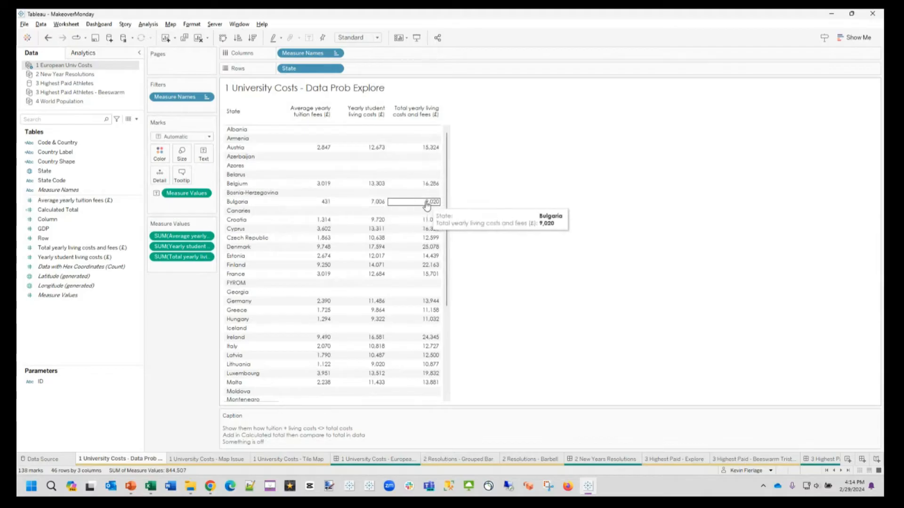
Step: Check the formula of the Calculated Total field and add the field as the table's last measure column
{"action": "left_click", "coordinate": [71, 210]}
{"action": "left_click", "coordinate": [67, 213]}
{"action": "right_click", "coordinate": [66, 216]}
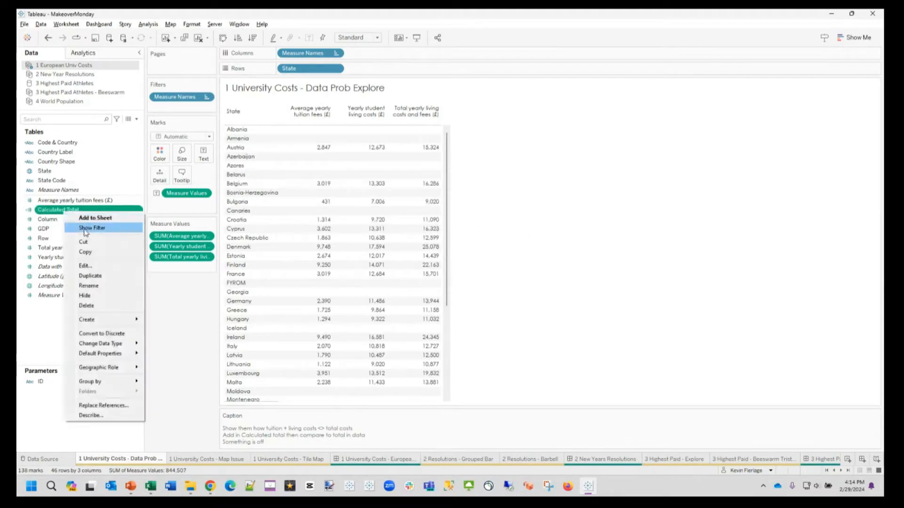
{"action": "left_click", "coordinate": [84, 265]}
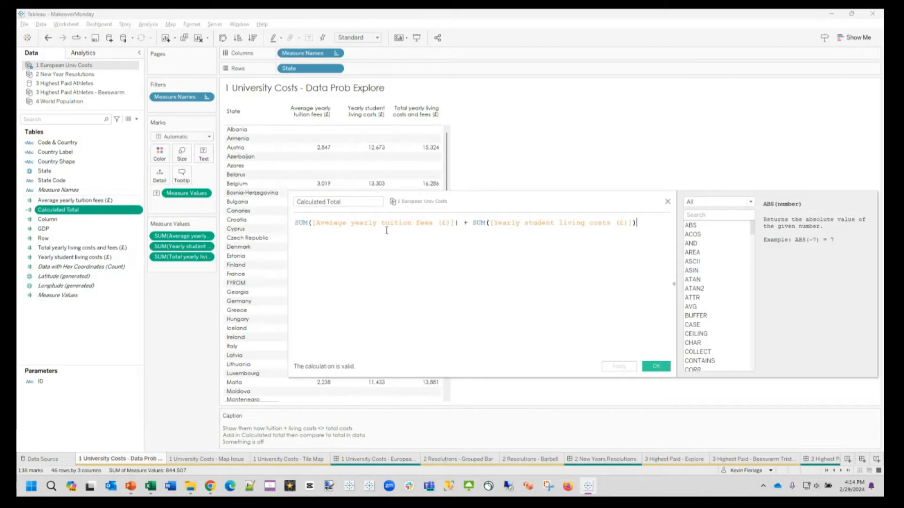
{"action": "left_click", "coordinate": [655, 366]}
{"action": "left_click_drag", "start_coordinate": [83, 212], "coordinate": [186, 269]}
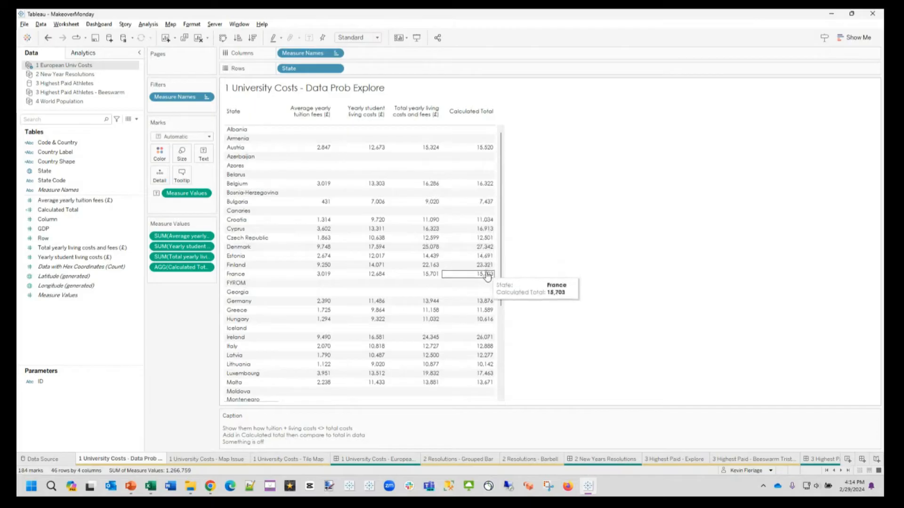
Step: Compare total yearly living costs and fees with Calculated Total for each country and in the grand total row
{"action": "scroll", "coordinate": [490, 285], "scroll_direction": "down", "scroll_amount": 1}
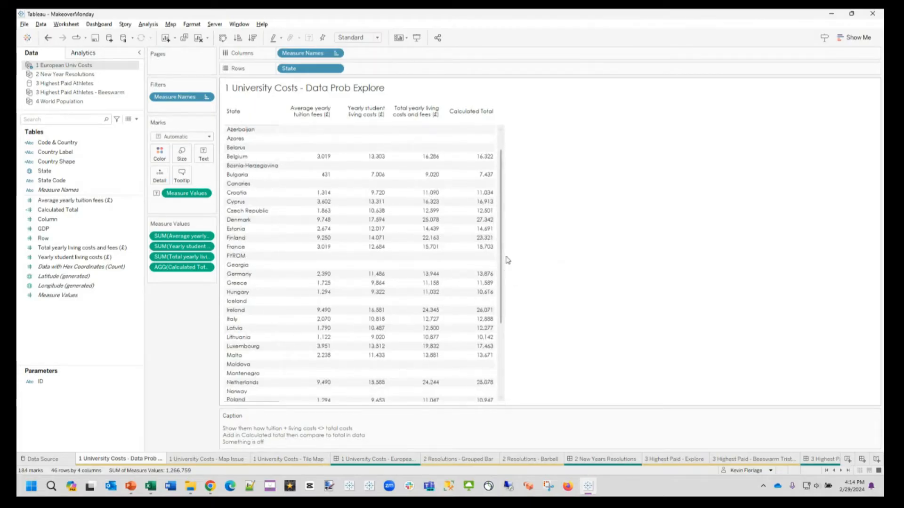
{"action": "left_click_drag", "start_coordinate": [508, 260], "coordinate": [508, 241]}
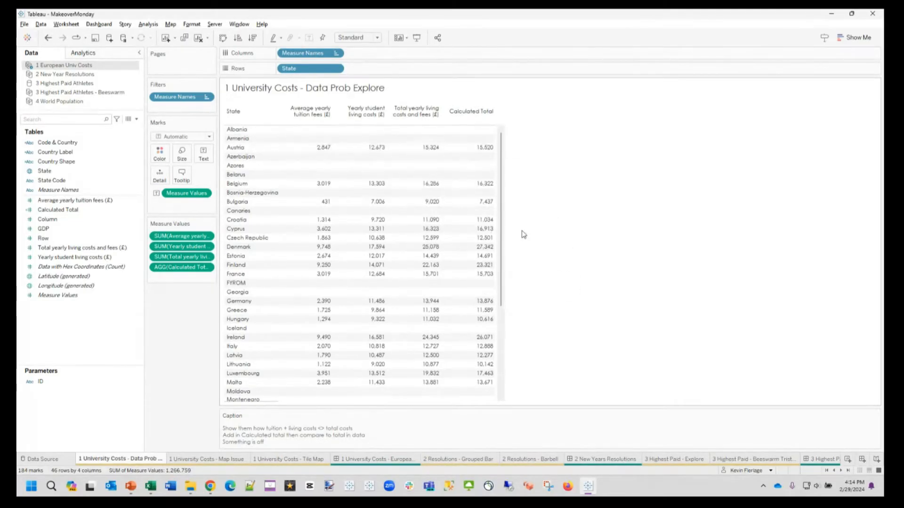
{"action": "left_click_drag", "start_coordinate": [502, 233], "coordinate": [505, 325]}
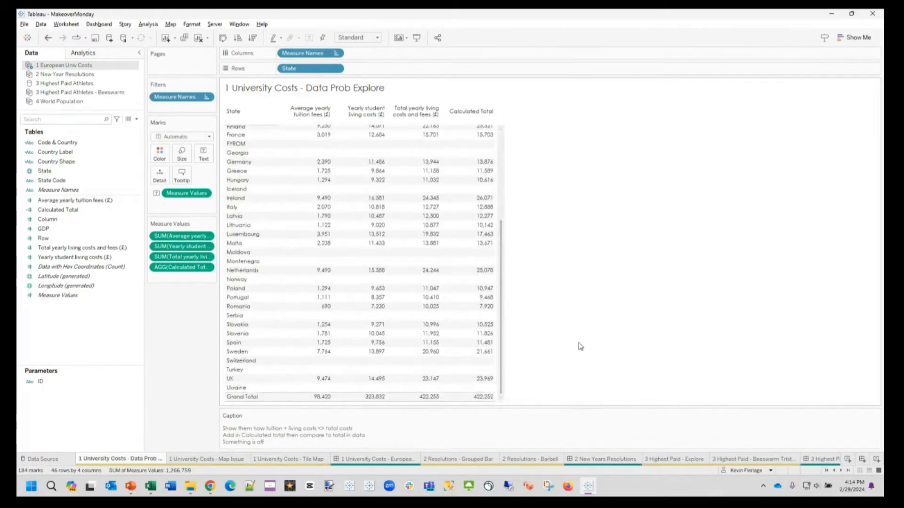
{"action": "scroll", "coordinate": [501, 267], "scroll_direction": "up", "scroll_amount": 3}
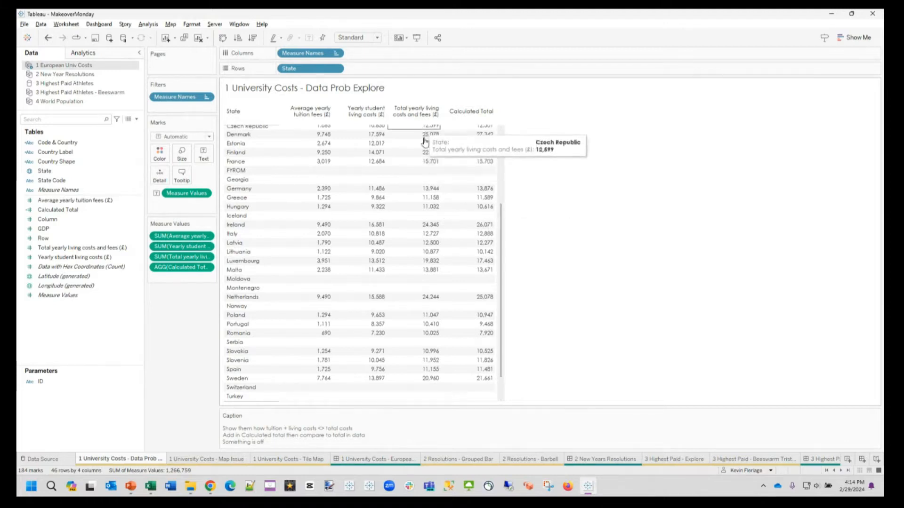
{"action": "scroll", "coordinate": [429, 184], "scroll_direction": "up", "scroll_amount": 2}
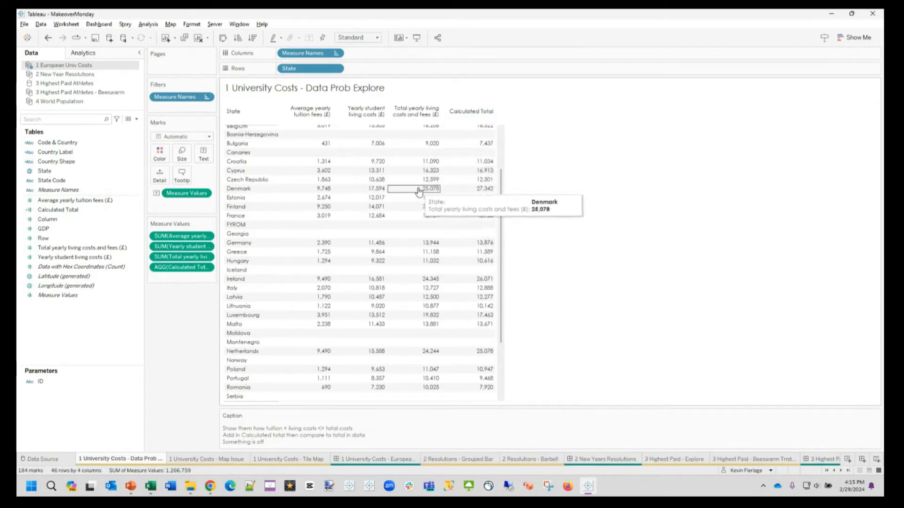
{"action": "scroll", "coordinate": [508, 237], "scroll_direction": "down", "scroll_amount": 3}
{"action": "left_click_drag", "start_coordinate": [507, 235], "coordinate": [507, 270]}
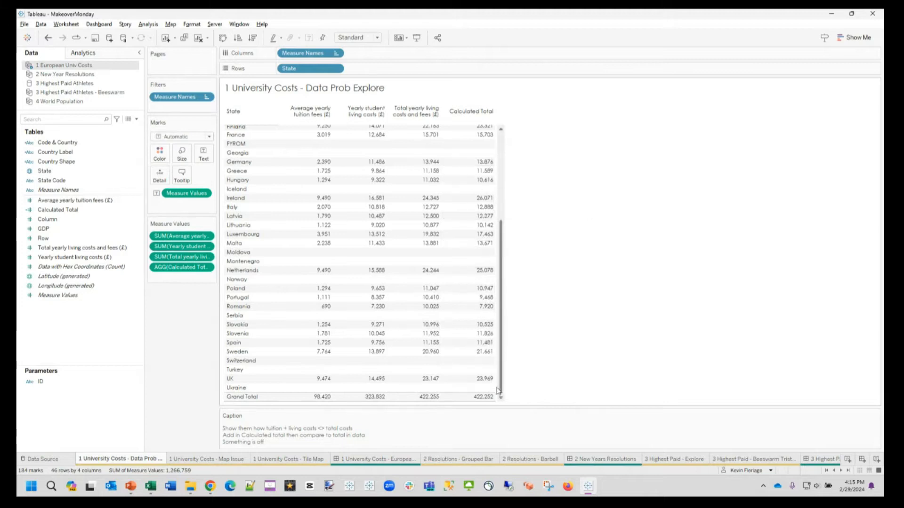
{"action": "mouse_move", "coordinate": [484, 405]}
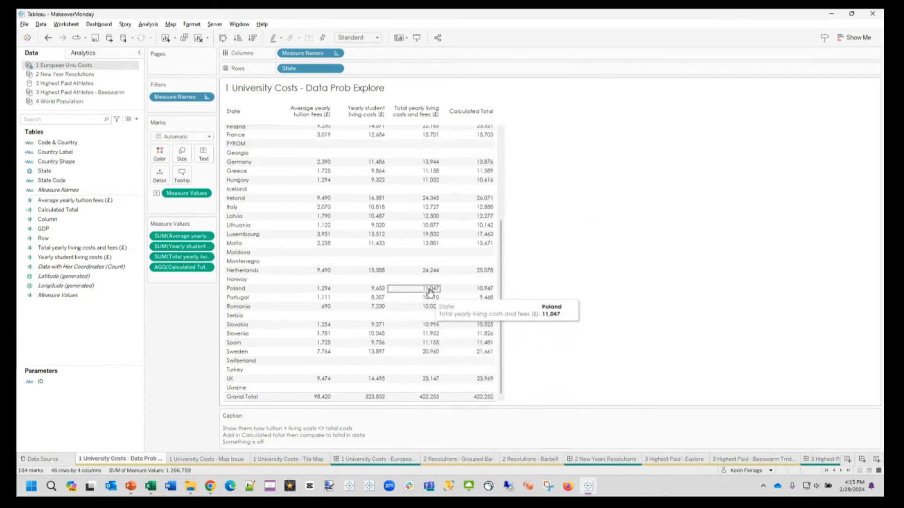
{"action": "mouse_move", "coordinate": [436, 230]}
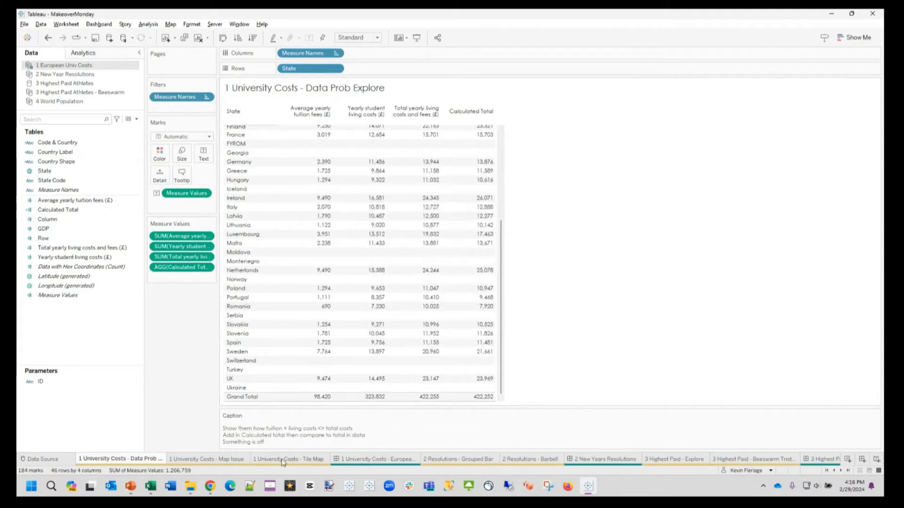
Step: Plot State as detail marks on a map in the 1 University Costs - Map Issue sheet
{"action": "left_click", "coordinate": [214, 461]}
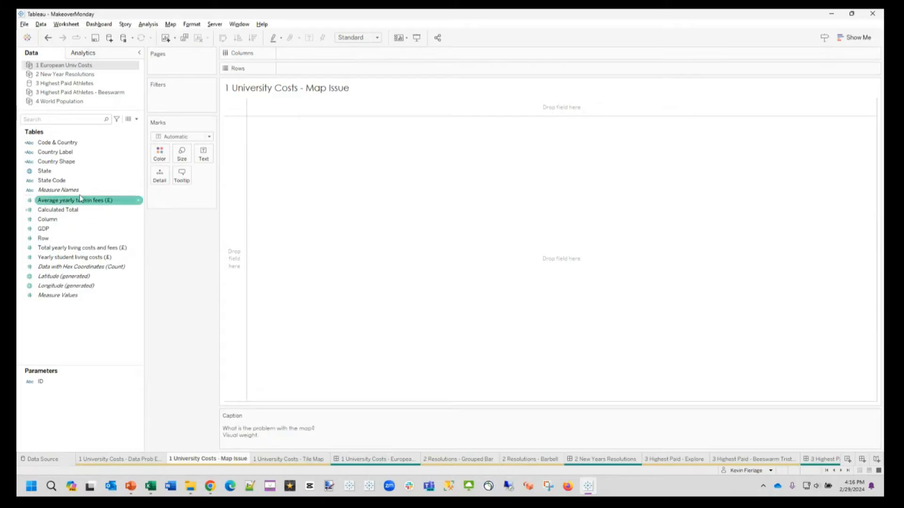
{"action": "left_click_drag", "start_coordinate": [47, 180], "coordinate": [155, 183]}
{"action": "left_click_drag", "start_coordinate": [47, 161], "coordinate": [160, 178]}
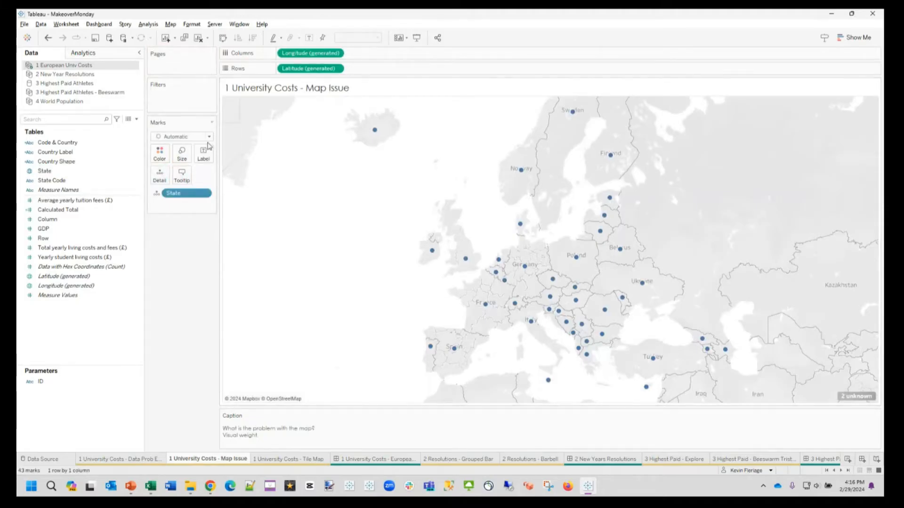
Step: Change the mark type to Map and colour the countries by Calculated Total
{"action": "left_click", "coordinate": [185, 137]}
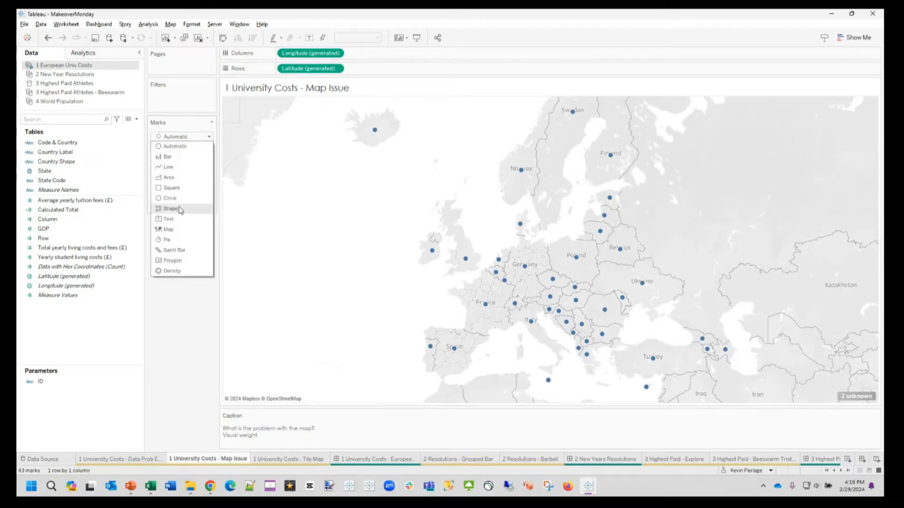
{"action": "left_click", "coordinate": [168, 230]}
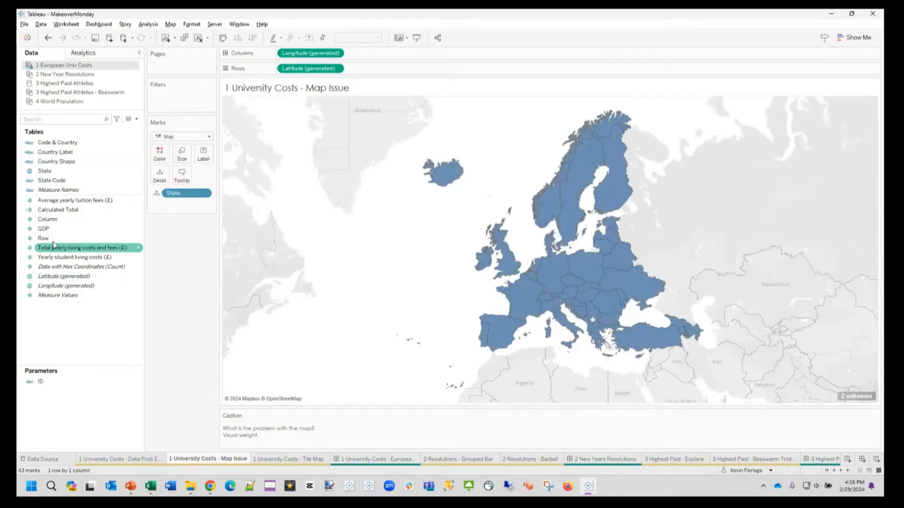
{"action": "left_click", "coordinate": [52, 210]}
{"action": "mouse_move", "coordinate": [52, 211]}
{"action": "left_mouse_down"}
{"action": "mouse_move", "coordinate": [124, 183]}
{"action": "mouse_move", "coordinate": [141, 155]}
{"action": "mouse_move", "coordinate": [159, 153]}
{"action": "left_mouse_up"}
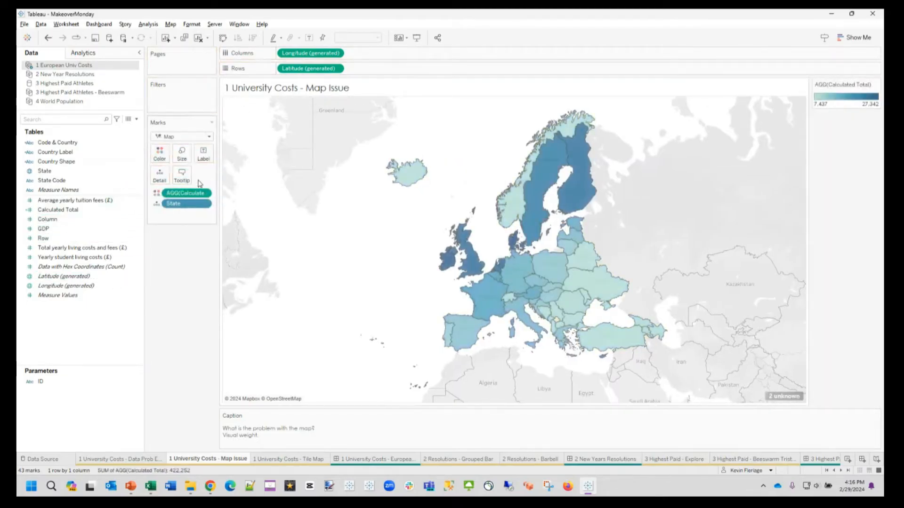
Step: Set the washout of the map's background layers to 100%
{"action": "right_click", "coordinate": [460, 169]}
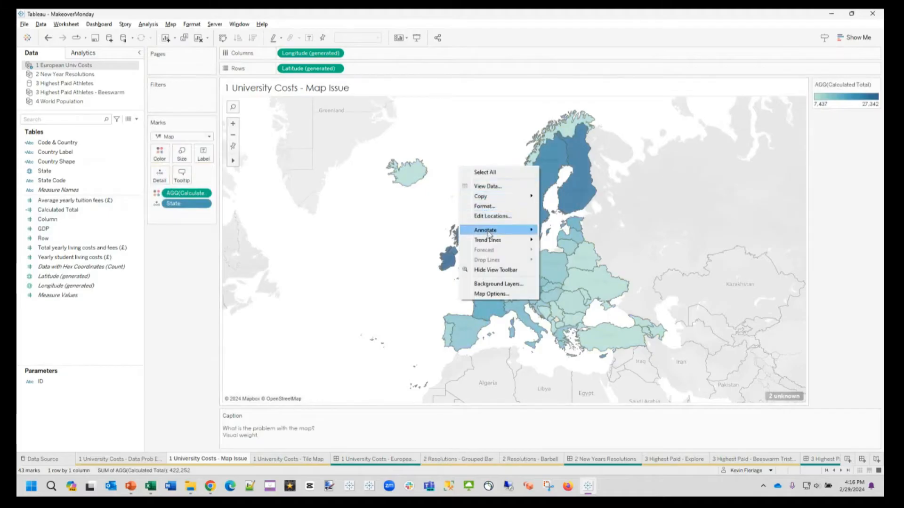
{"action": "left_click", "coordinate": [488, 286]}
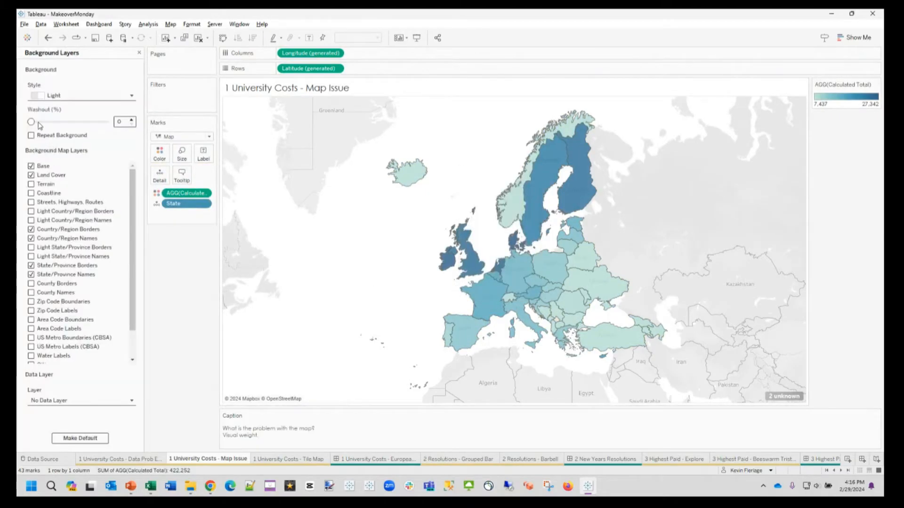
{"action": "left_click_drag", "start_coordinate": [31, 121], "coordinate": [109, 122]}
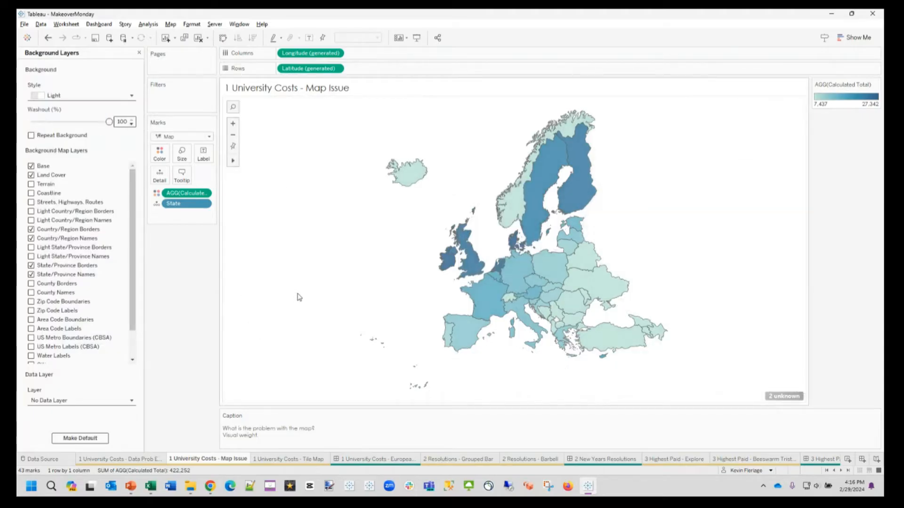
Step: Review the unrecognized locations for the State field without changing any matches, and hide the unknown-locations indicator on the map
{"action": "left_click", "coordinate": [792, 400]}
{"action": "left_click", "coordinate": [454, 225]}
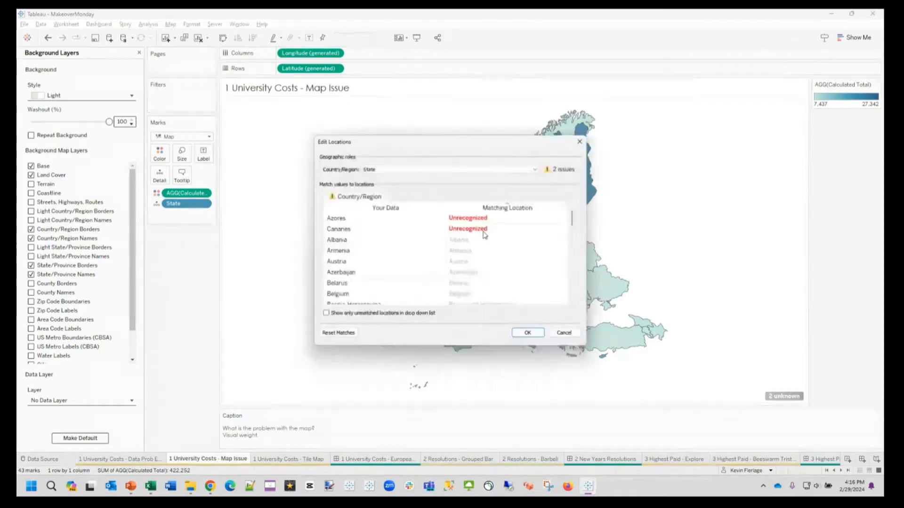
{"action": "left_click", "coordinate": [387, 219]}
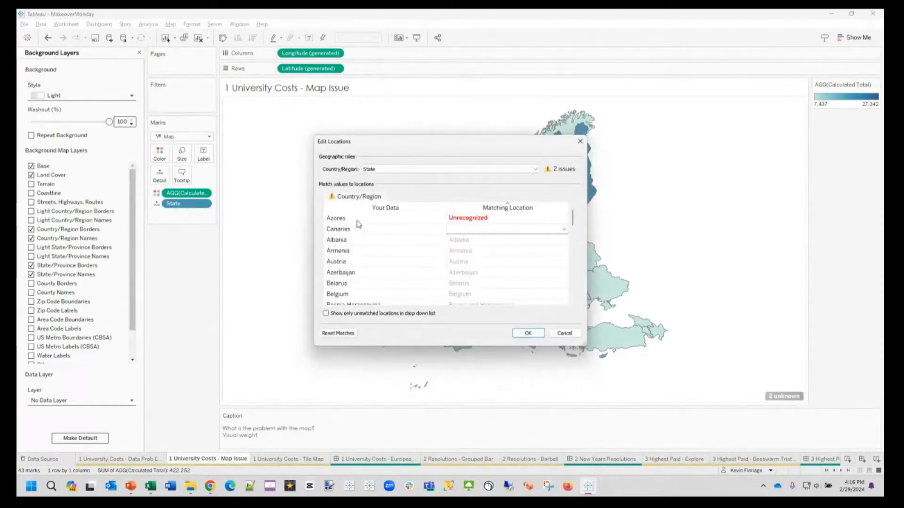
{"action": "left_click", "coordinate": [581, 142]}
{"action": "right_click", "coordinate": [795, 399]}
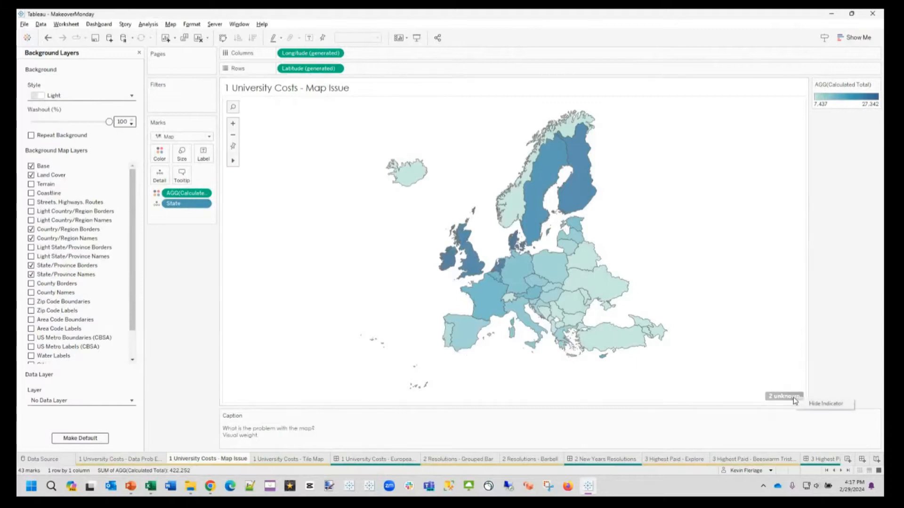
{"action": "left_click", "coordinate": [809, 405]}
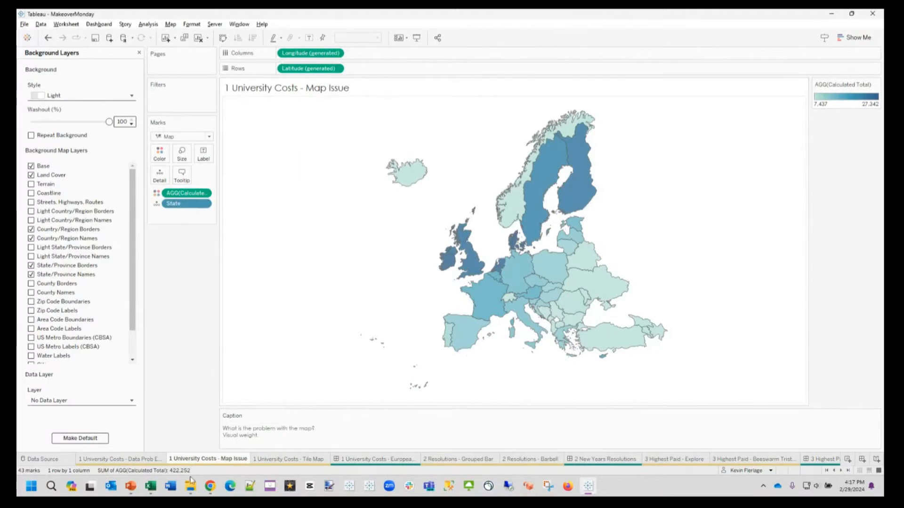
Step: Switch to Chrome and open the Finder article on the cheapest countries to study in Europe
{"action": "mouse_move", "coordinate": [211, 489]}
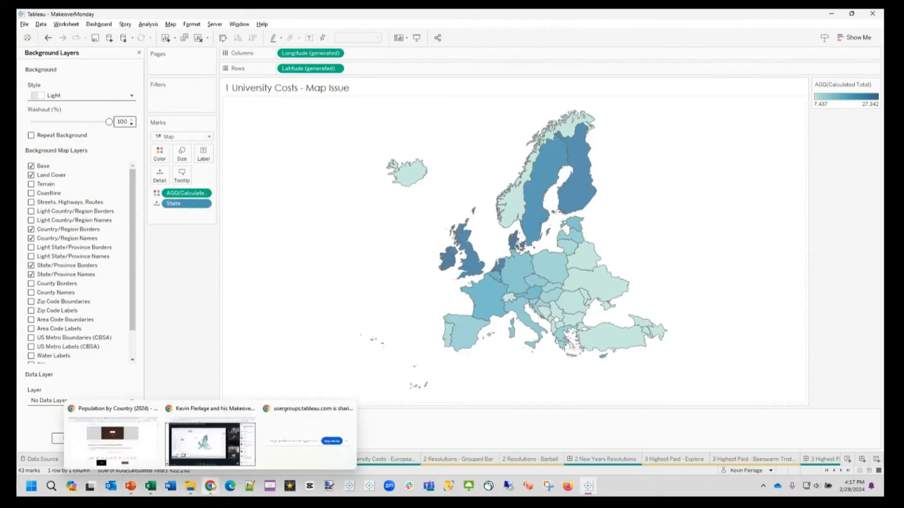
{"action": "left_click", "coordinate": [209, 452]}
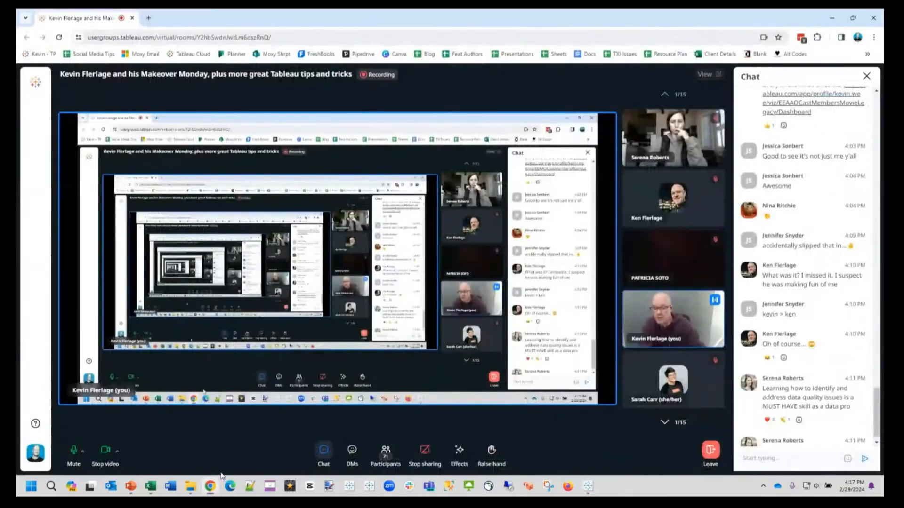
{"action": "key", "text": "alt+Tab"}
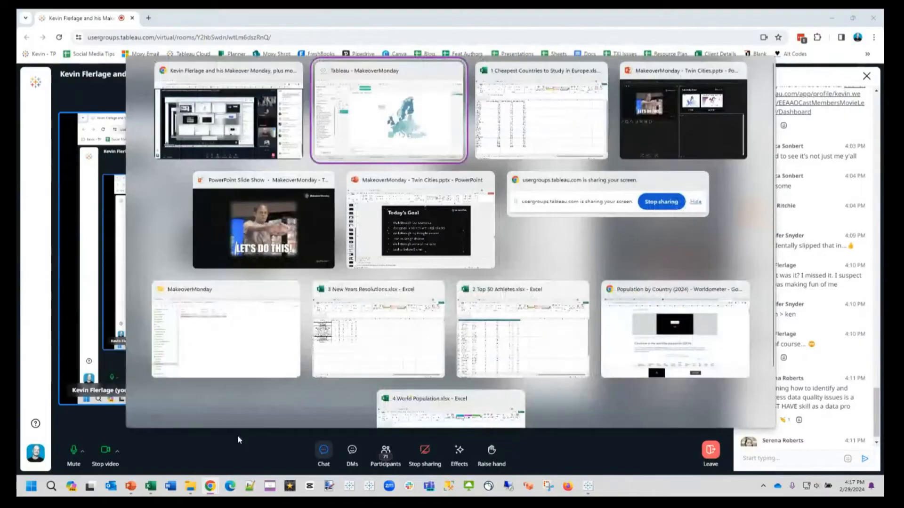
{"action": "key", "text": "alt+Tab"}
{"action": "key", "text": "alt+Tab"}
{"action": "key", "text": "alt+Tab"}
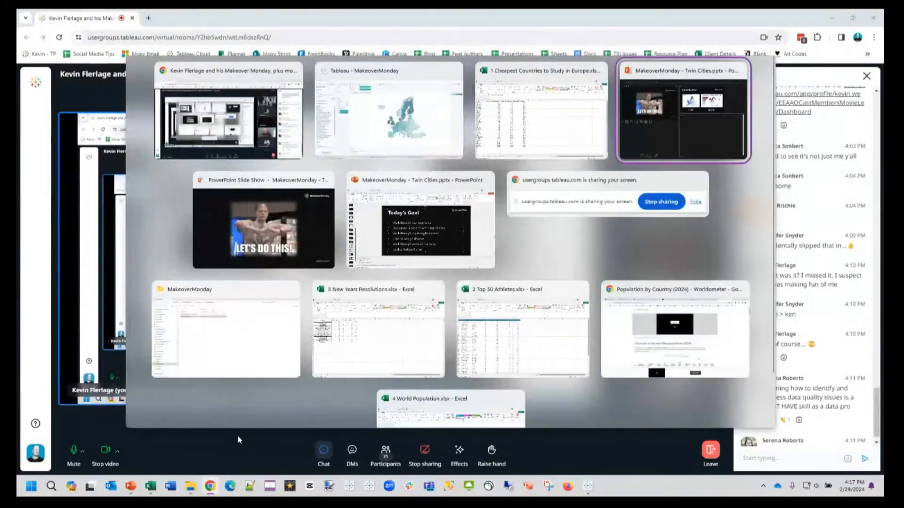
{"action": "key", "text": "alt+Tab"}
{"action": "key", "text": "alt+Tab"}
{"action": "key", "text": "alt+Tab"}
{"action": "key", "text": "alt+Tab"}
{"action": "key", "text": "alt+Tab"}
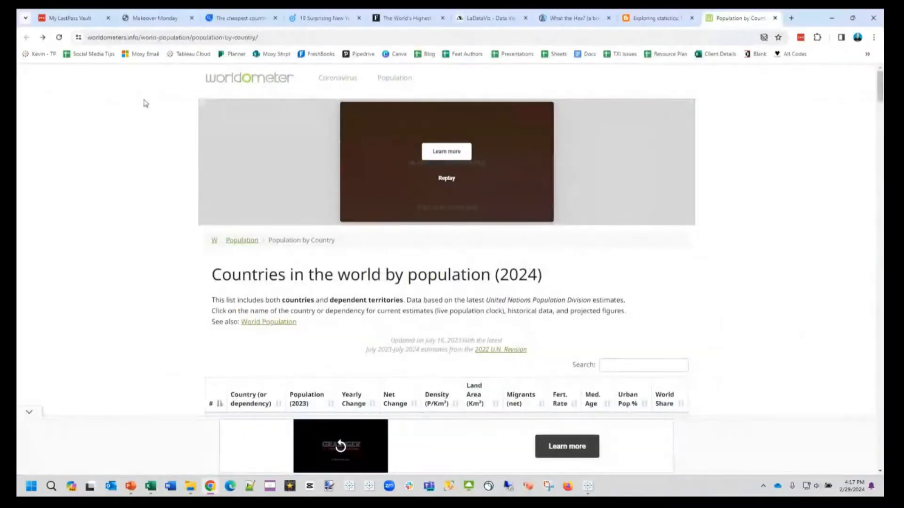
{"action": "left_click", "coordinate": [240, 18]}
Step: Examine the article's map of total yearly cost to study in select European countries, and return to the Tableau workbook
{"action": "scroll", "coordinate": [564, 271], "scroll_direction": "down", "scroll_amount": 2}
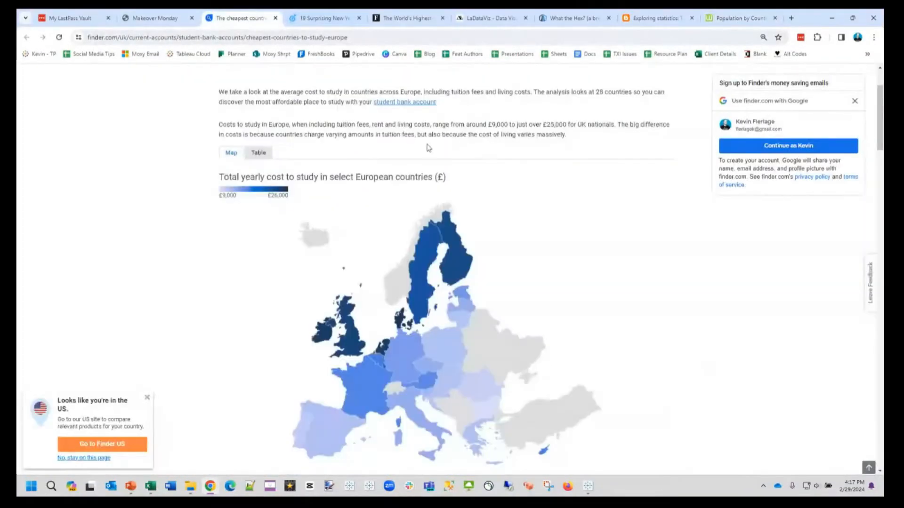
{"action": "scroll", "coordinate": [734, 311], "scroll_direction": "down", "scroll_amount": 1}
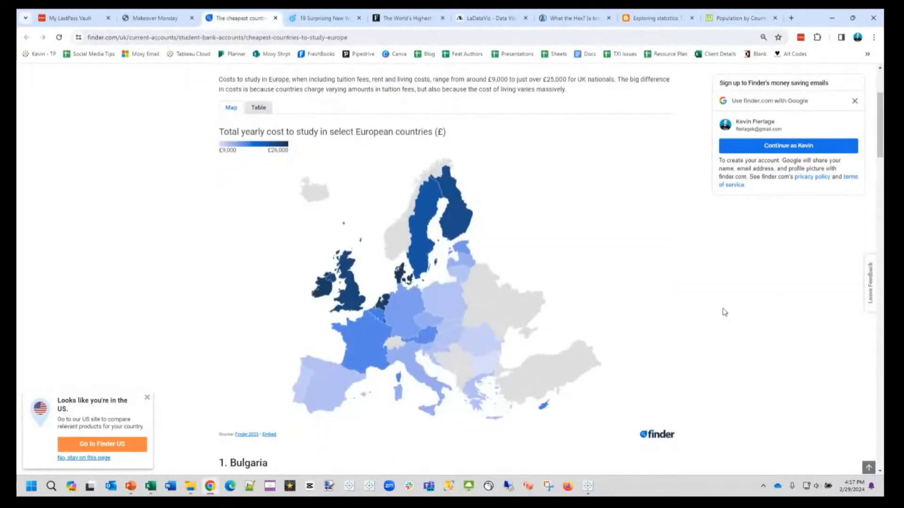
{"action": "scroll", "coordinate": [724, 312], "scroll_direction": "down", "scroll_amount": 1}
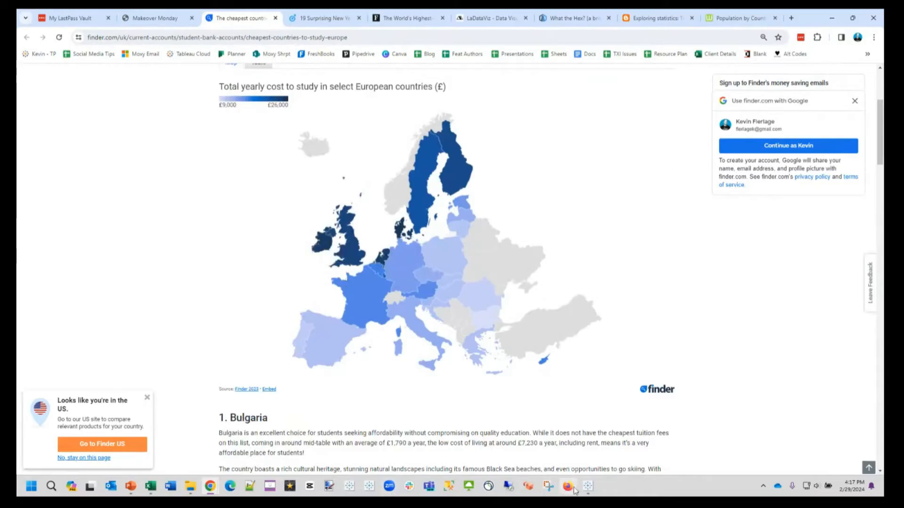
{"action": "mouse_move", "coordinate": [592, 491]}
{"action": "left_click", "coordinate": [601, 454]}
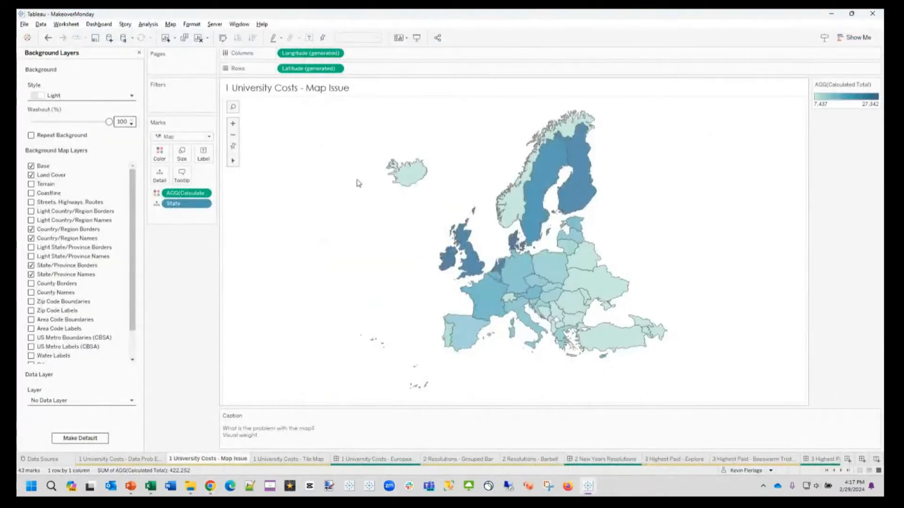
{"action": "left_click", "coordinate": [158, 153]}
{"action": "left_click", "coordinate": [190, 184]}
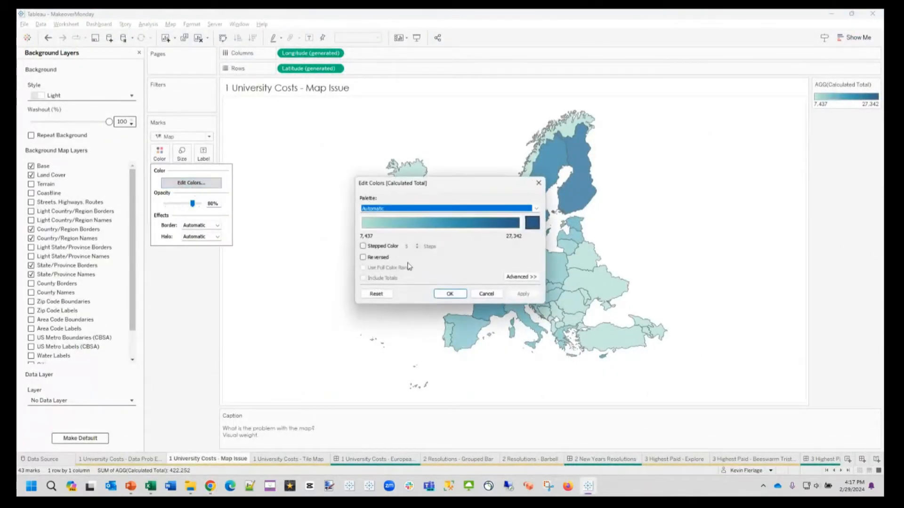
{"action": "left_click", "coordinate": [486, 293]}
Step: Raise the opacity of the country marks on the map to the maximum
{"action": "left_click", "coordinate": [160, 153]}
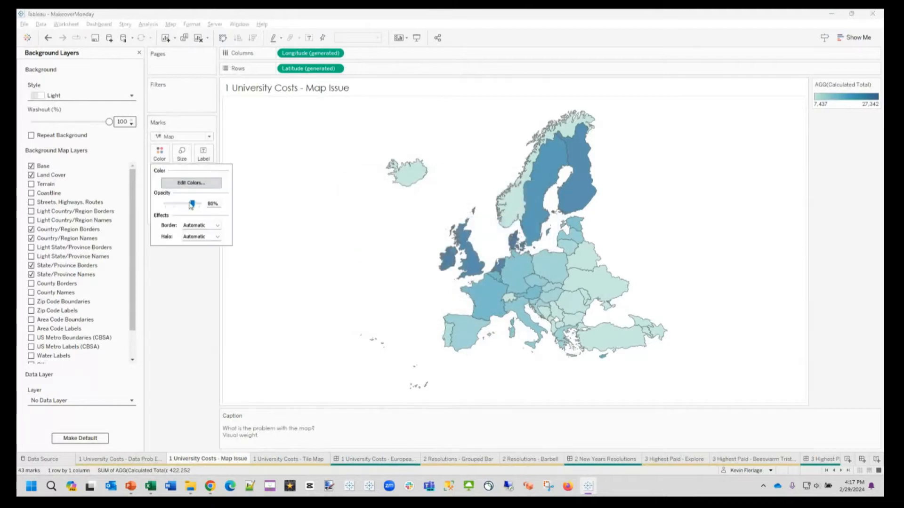
{"action": "left_click_drag", "start_coordinate": [192, 203], "coordinate": [213, 205]}
{"action": "left_click", "coordinate": [192, 308]}
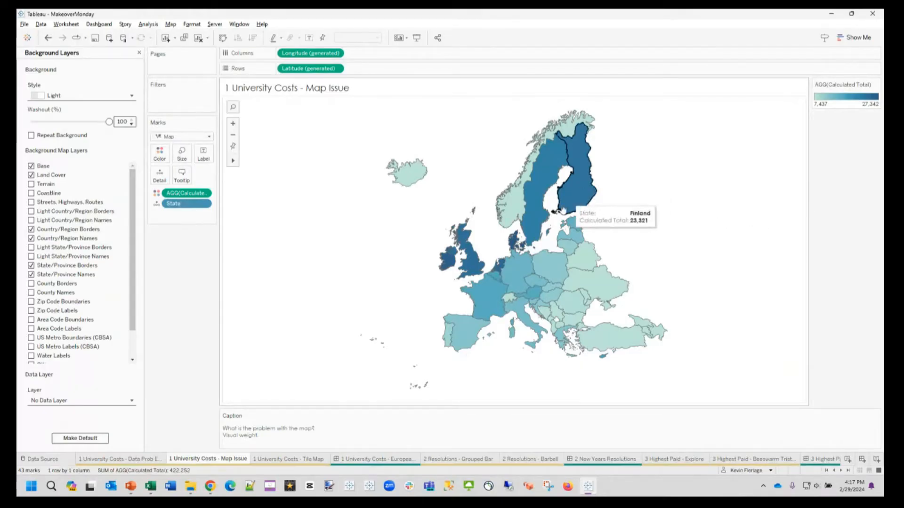
Step: Compare the area and Calculated Total of Finland, the Netherlands and Denmark on the map
{"action": "mouse_move", "coordinate": [581, 185]}
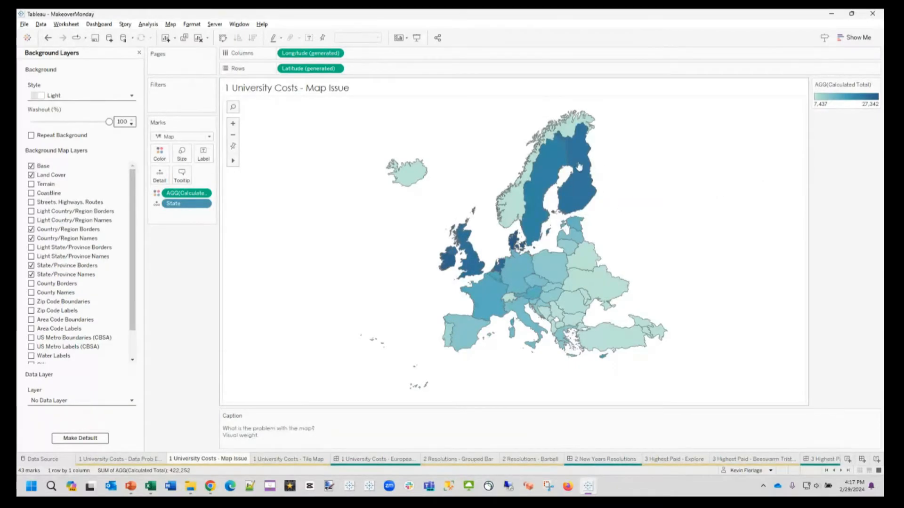
{"action": "mouse_move", "coordinate": [500, 273]}
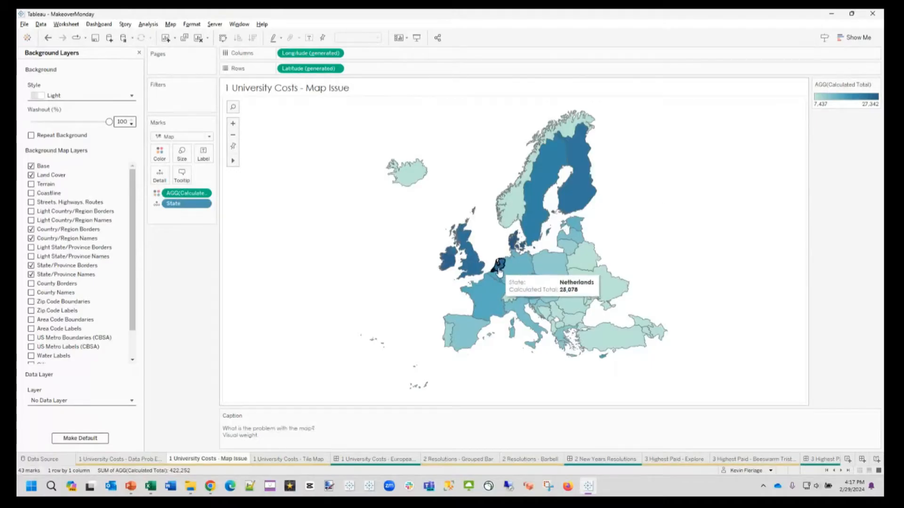
{"action": "mouse_move", "coordinate": [515, 245]}
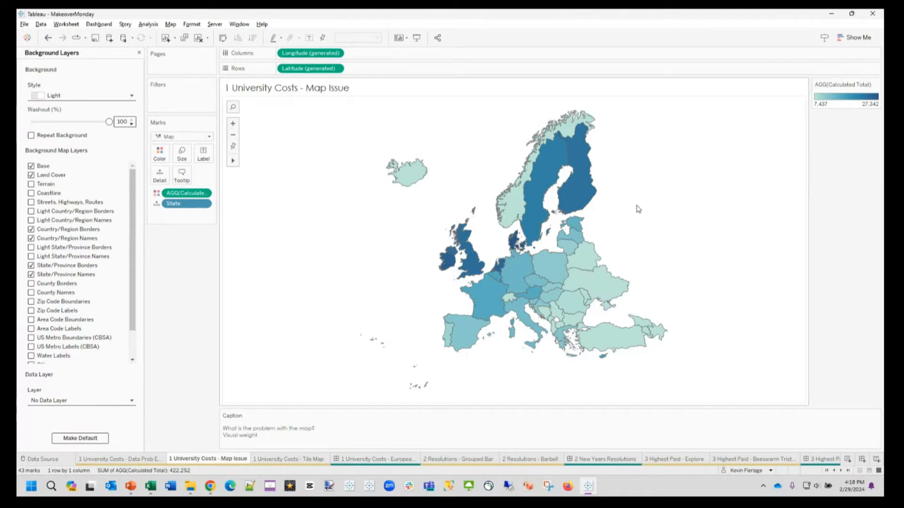
Step: Switch to Chrome, place the What the Hex? article beside the Finder page, and compare Montana and New Jersey on its standard and hex maps
{"action": "key", "text": "alt+Tab"}
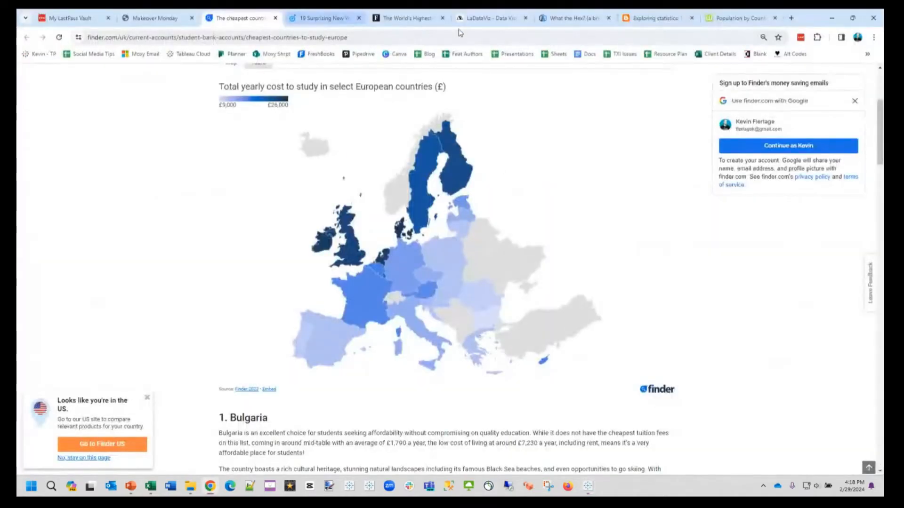
{"action": "left_click_drag", "start_coordinate": [572, 18], "coordinate": [326, 34]}
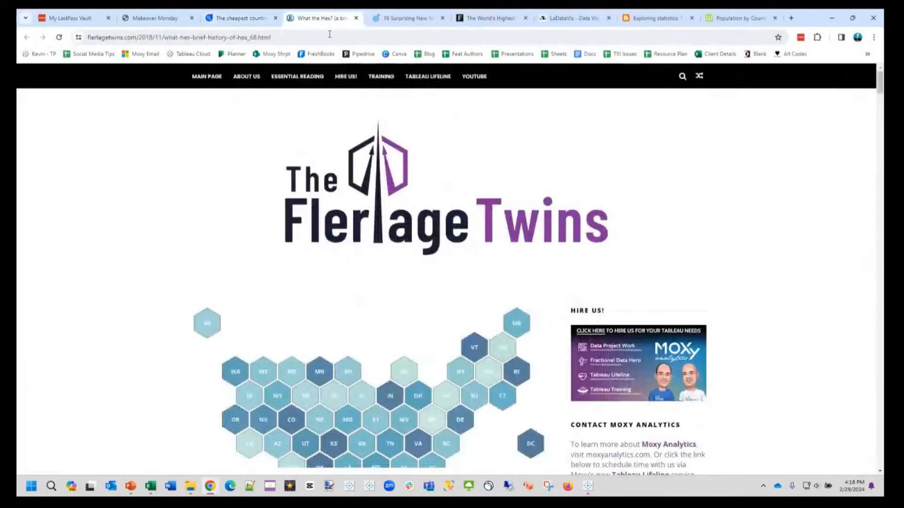
{"action": "scroll", "coordinate": [453, 222], "scroll_direction": "down", "scroll_amount": 4}
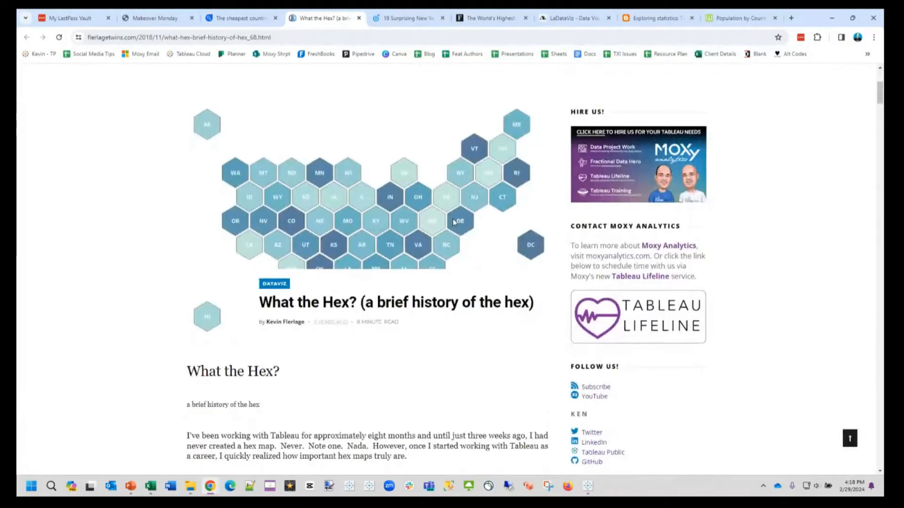
{"action": "scroll", "coordinate": [453, 222], "scroll_direction": "down", "scroll_amount": 4}
{"action": "scroll", "coordinate": [454, 222], "scroll_direction": "down", "scroll_amount": 11}
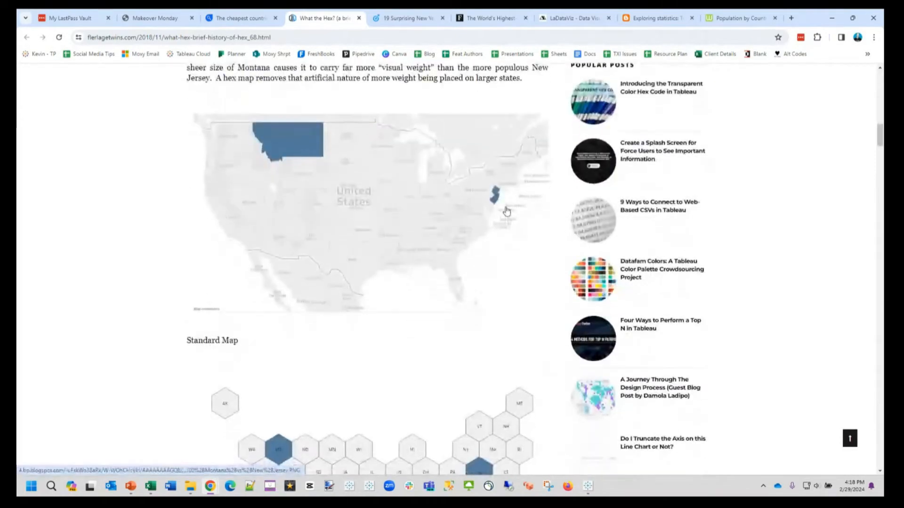
{"action": "key", "text": "ctrl+plus"}
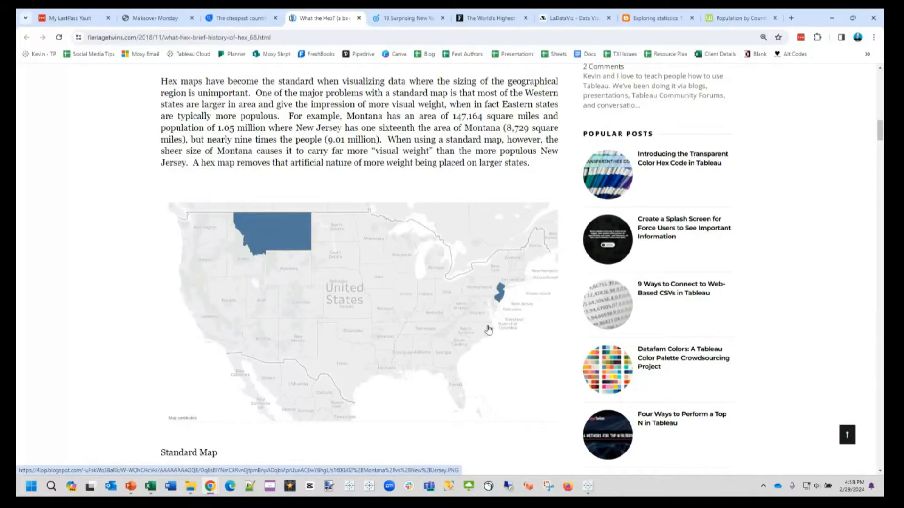
{"action": "scroll", "coordinate": [488, 329], "scroll_direction": "down", "scroll_amount": 6}
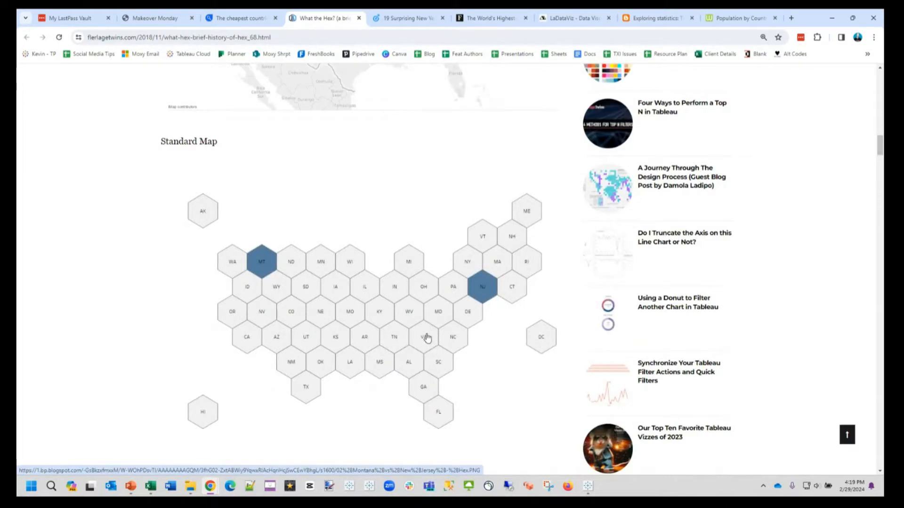
Step: Return to Tableau and examine the visual weight of Finland, Sweden and smaller high-cost countries on the map
{"action": "key", "text": "alt+Tab"}
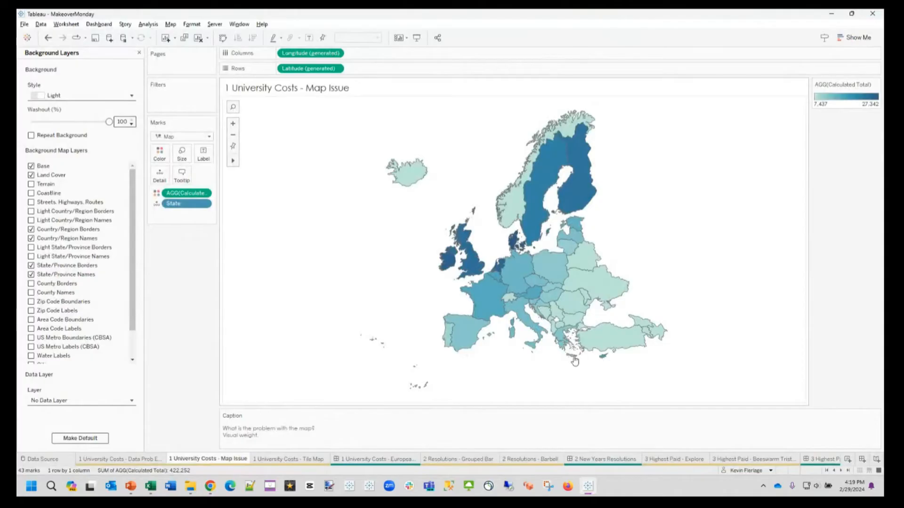
{"action": "mouse_move", "coordinate": [503, 270]}
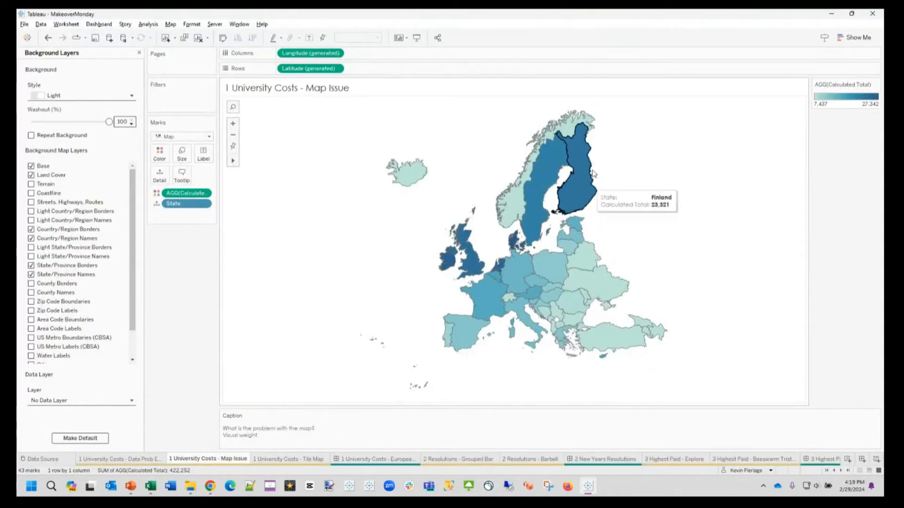
{"action": "mouse_move", "coordinate": [568, 257]}
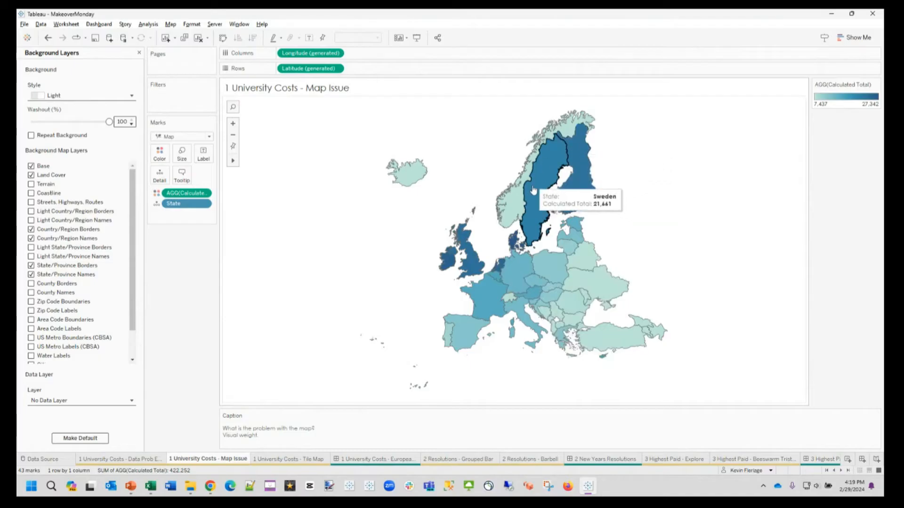
{"action": "mouse_move", "coordinate": [468, 268]}
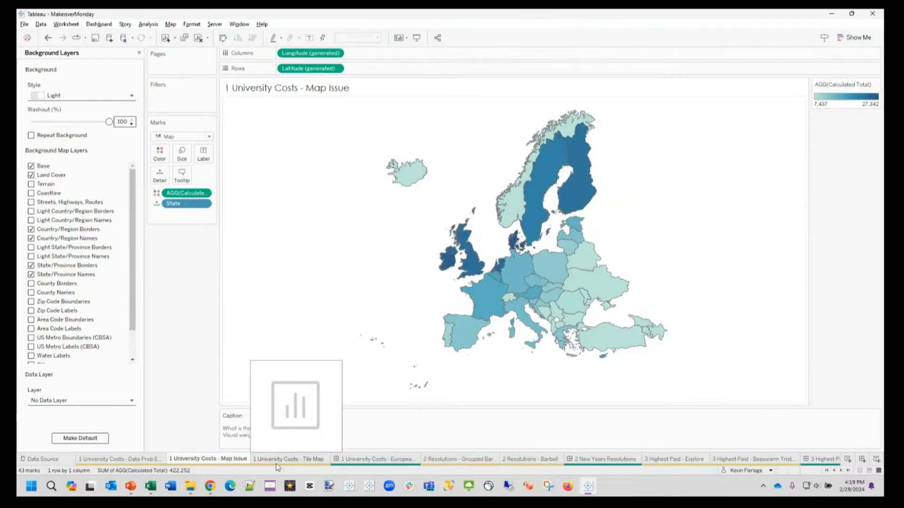
Step: Switch to Chrome, place the Exploring statistics article after What the Hex?, and examine its tile-based map of Europe and the setup steps
{"action": "key", "text": "alt+Tab"}
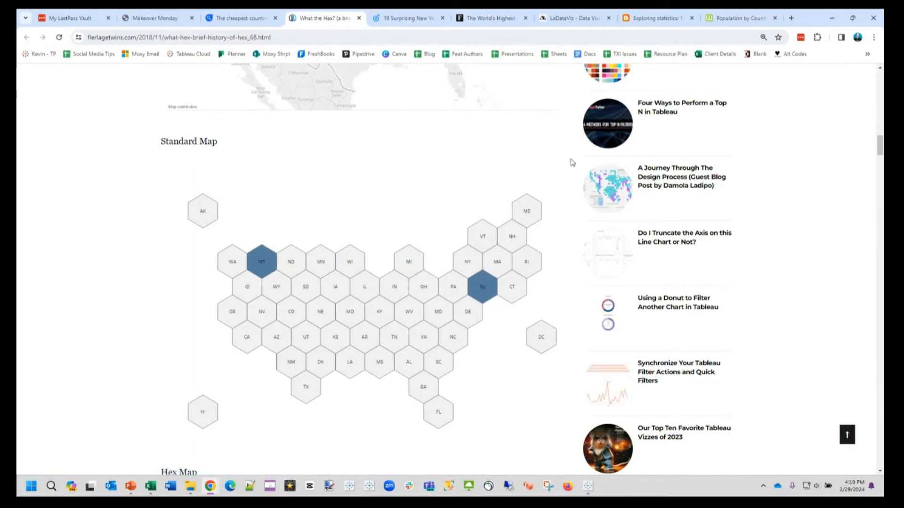
{"action": "left_click", "coordinate": [656, 20]}
{"action": "left_click_drag", "start_coordinate": [655, 20], "coordinate": [405, 20]}
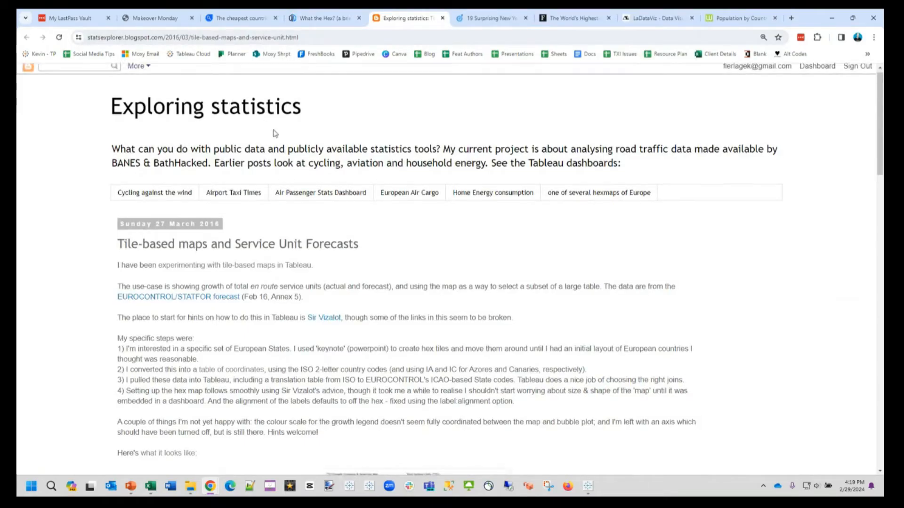
{"action": "scroll", "coordinate": [306, 144], "scroll_direction": "down", "scroll_amount": 2}
{"action": "scroll", "coordinate": [329, 157], "scroll_direction": "down", "scroll_amount": 4}
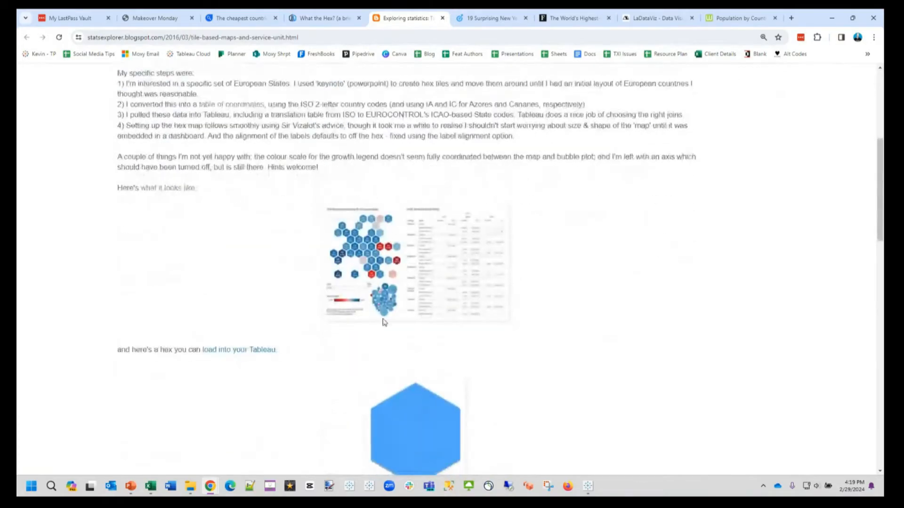
{"action": "scroll", "coordinate": [382, 239], "scroll_direction": "down", "scroll_amount": 3}
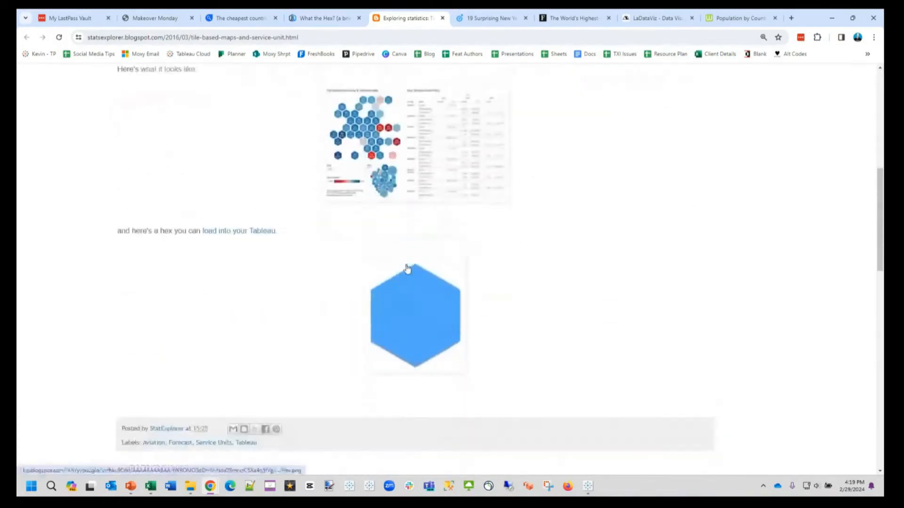
{"action": "scroll", "coordinate": [404, 268], "scroll_direction": "up", "scroll_amount": 6}
{"action": "scroll", "coordinate": [414, 350], "scroll_direction": "up", "scroll_amount": 5}
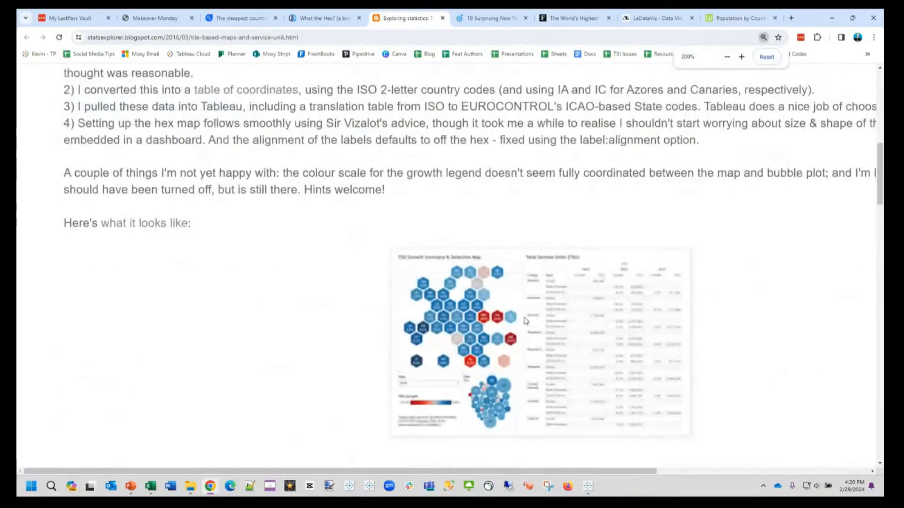
{"action": "scroll", "coordinate": [526, 320], "scroll_direction": "down", "scroll_amount": 2}
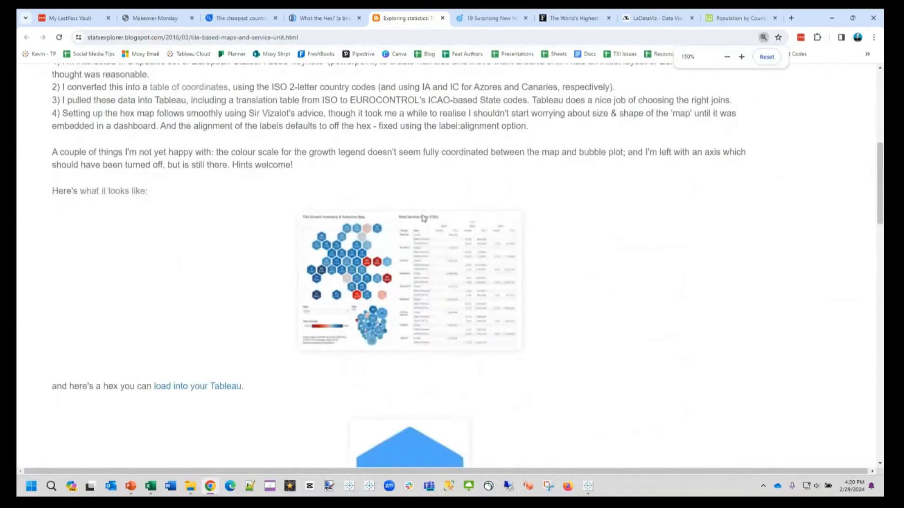
Step: Review the tile map setup steps in the article, and switch to Tableau's 1 University Costs - Tile Map sheet
{"action": "scroll", "coordinate": [423, 218], "scroll_direction": "up", "scroll_amount": 3}
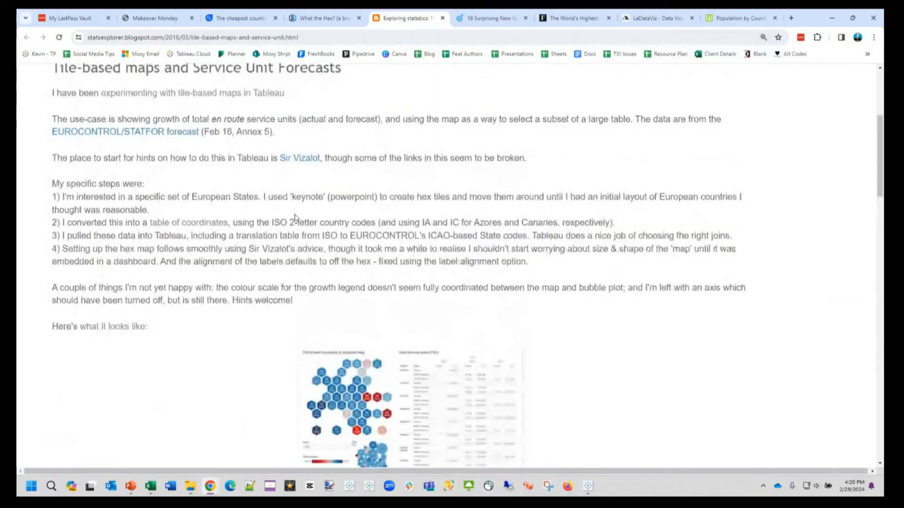
{"action": "scroll", "coordinate": [361, 220], "scroll_direction": "down", "scroll_amount": 1}
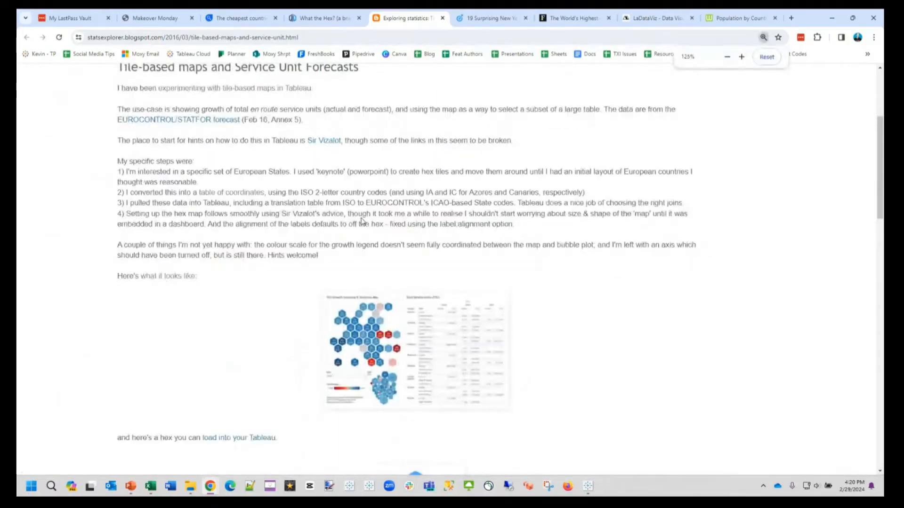
{"action": "left_click", "coordinate": [588, 486]}
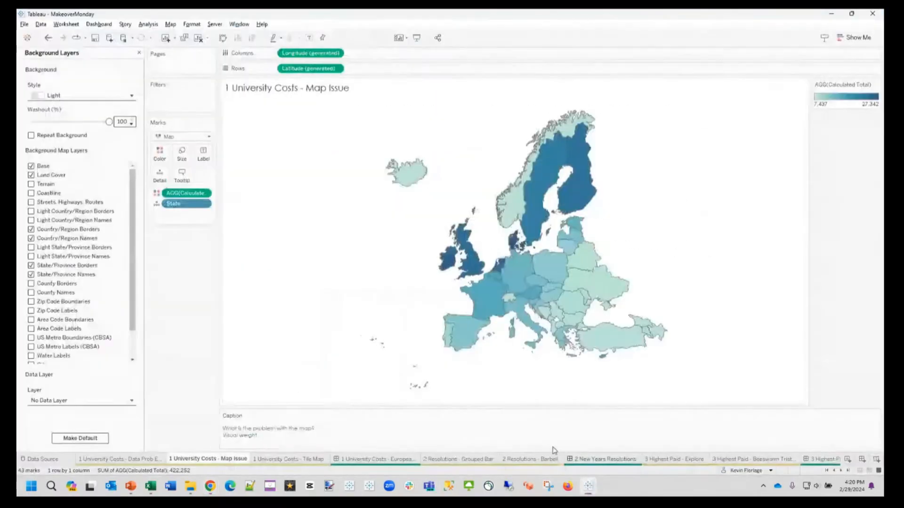
{"action": "left_click", "coordinate": [298, 459]}
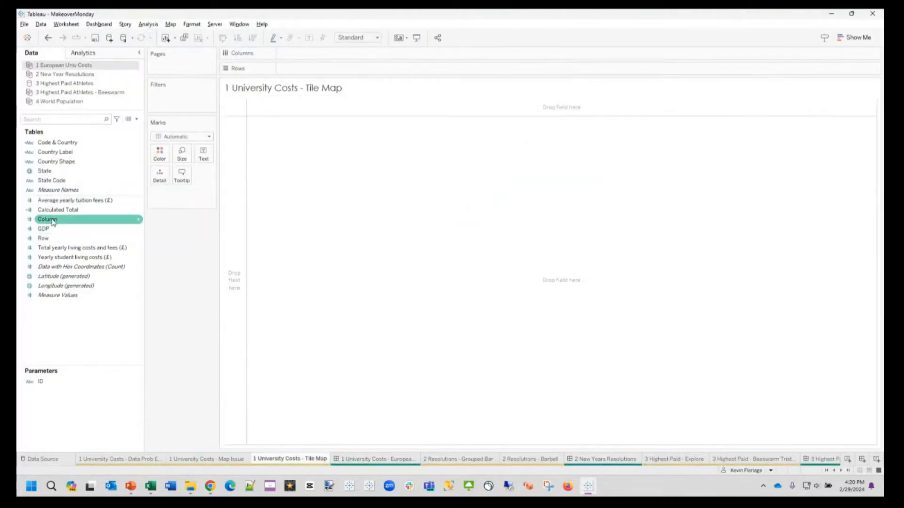
Step: Plot Column horizontally against Row vertically with one mark per State, and enlarge the marks
{"action": "left_click_drag", "start_coordinate": [43, 224], "coordinate": [296, 54]}
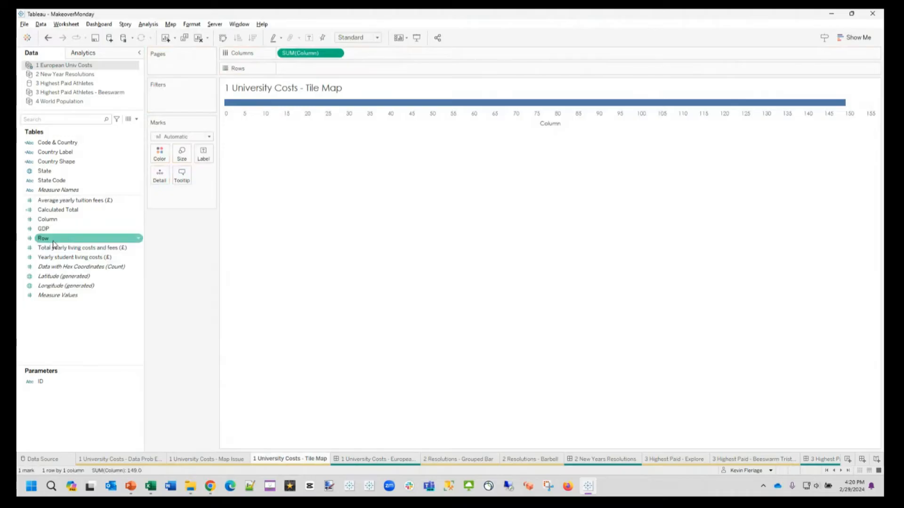
{"action": "left_click_drag", "start_coordinate": [54, 244], "coordinate": [303, 74]}
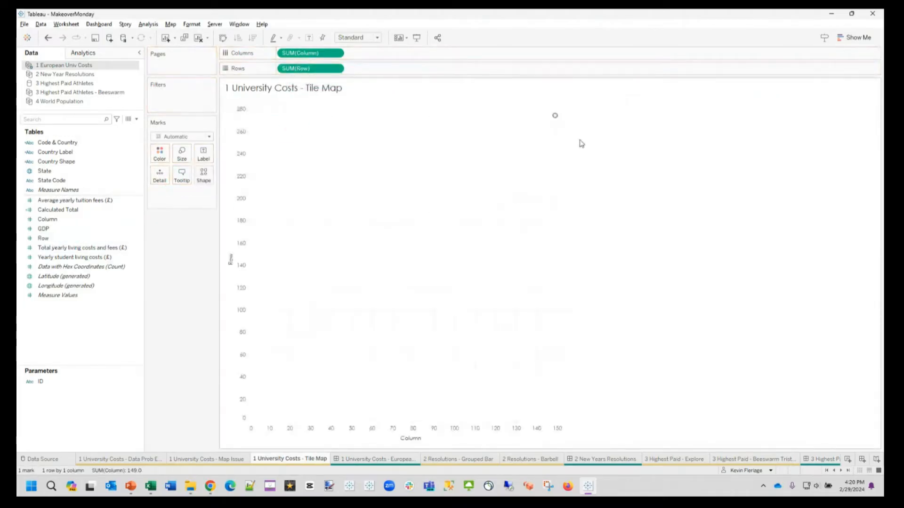
{"action": "left_click", "coordinate": [50, 180]}
{"action": "left_click_drag", "start_coordinate": [49, 175], "coordinate": [159, 188]}
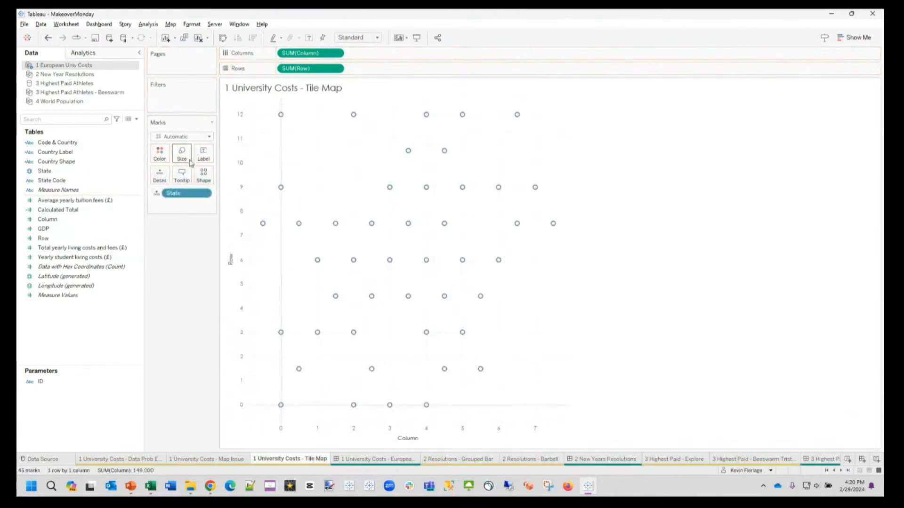
{"action": "left_click", "coordinate": [181, 153]}
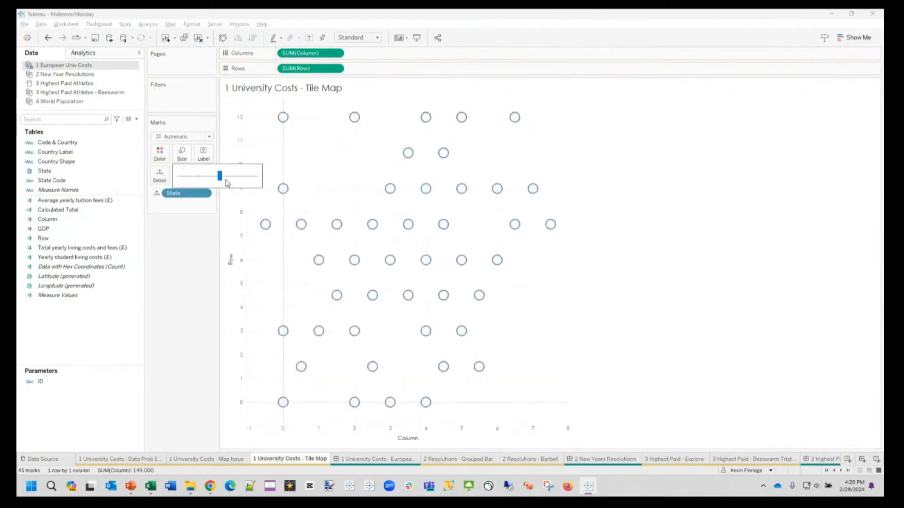
{"action": "left_click_drag", "start_coordinate": [220, 176], "coordinate": [231, 176]}
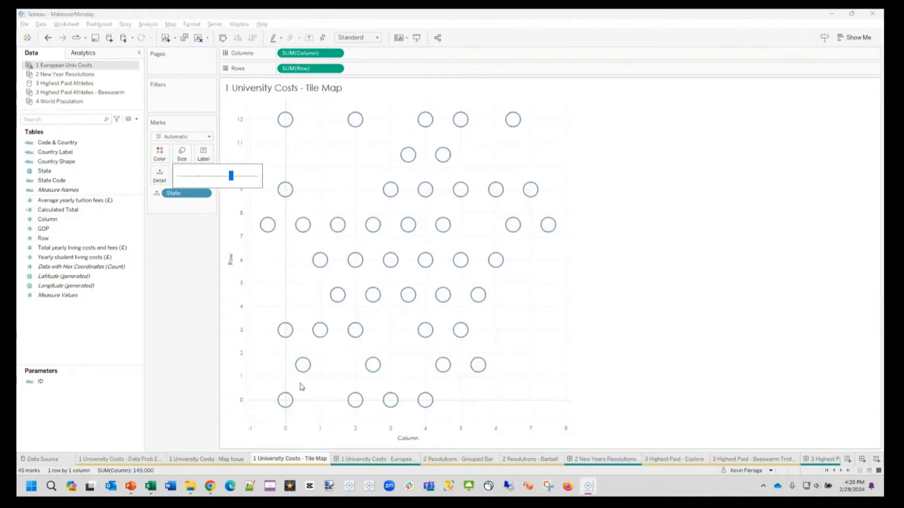
Step: Reverse the scale of the vertical Row axis
{"action": "double_click", "coordinate": [488, 432]}
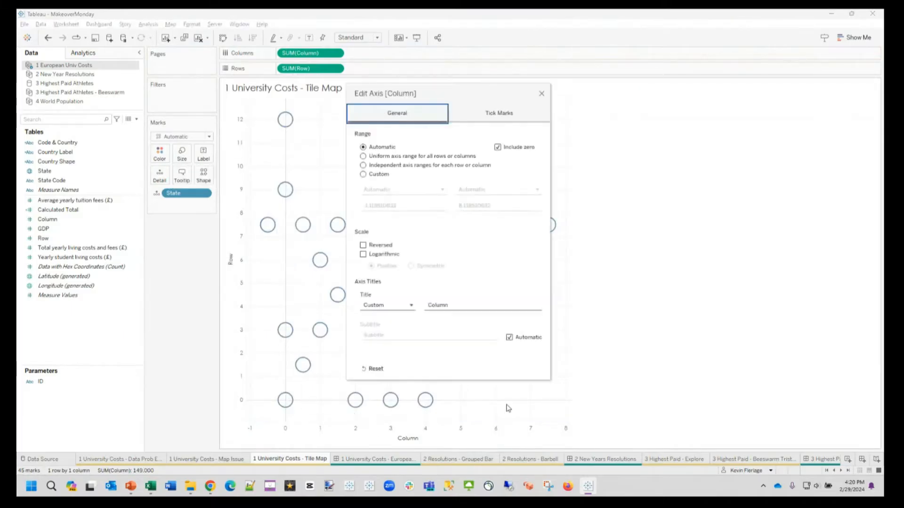
{"action": "left_click", "coordinate": [541, 93]}
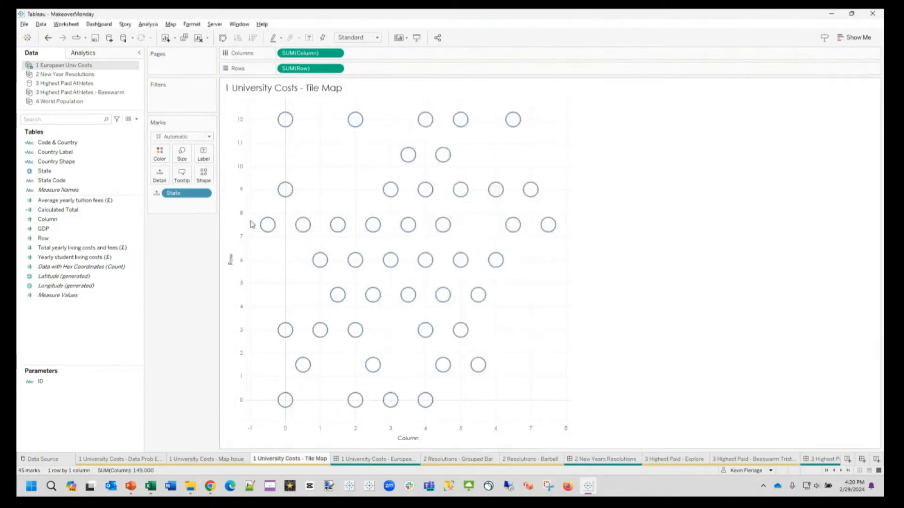
{"action": "double_click", "coordinate": [253, 226]}
{"action": "left_click", "coordinate": [363, 245]}
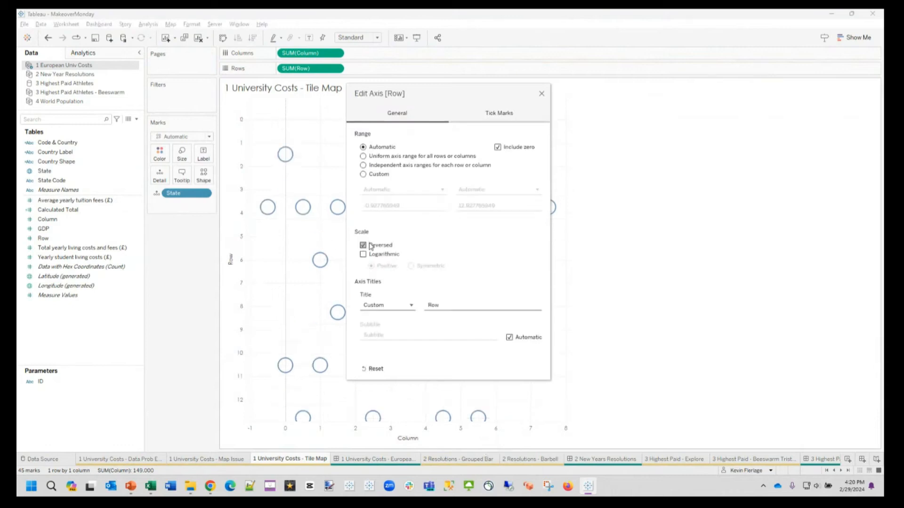
{"action": "left_click", "coordinate": [541, 93]}
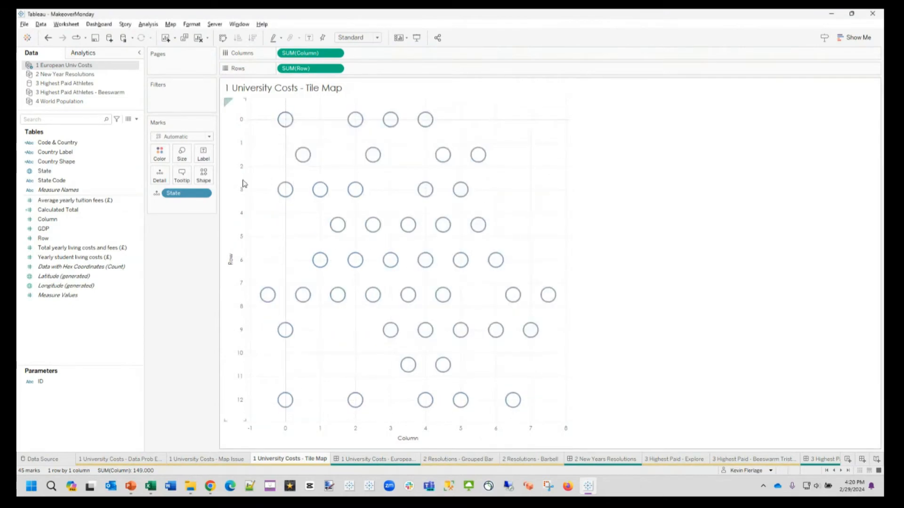
Step: Reverse the scale of the horizontal Column axis
{"action": "double_click", "coordinate": [374, 427]}
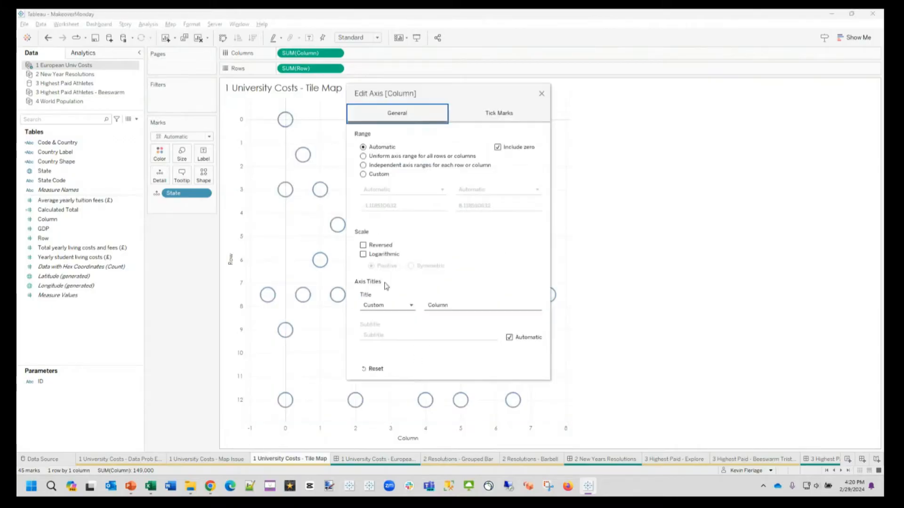
{"action": "left_click", "coordinate": [372, 245]}
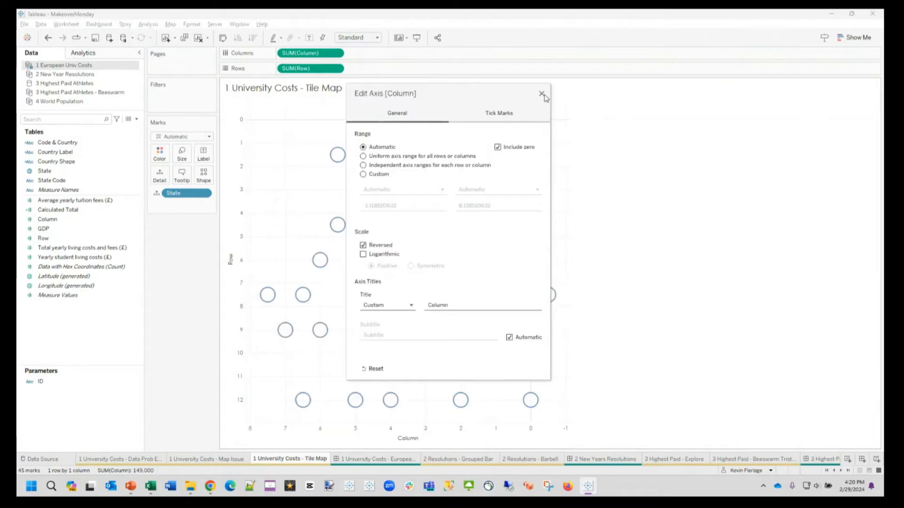
{"action": "left_click", "coordinate": [541, 93]}
Step: Change the mark type to Circle and make the circles slightly larger
{"action": "left_click", "coordinate": [176, 137]}
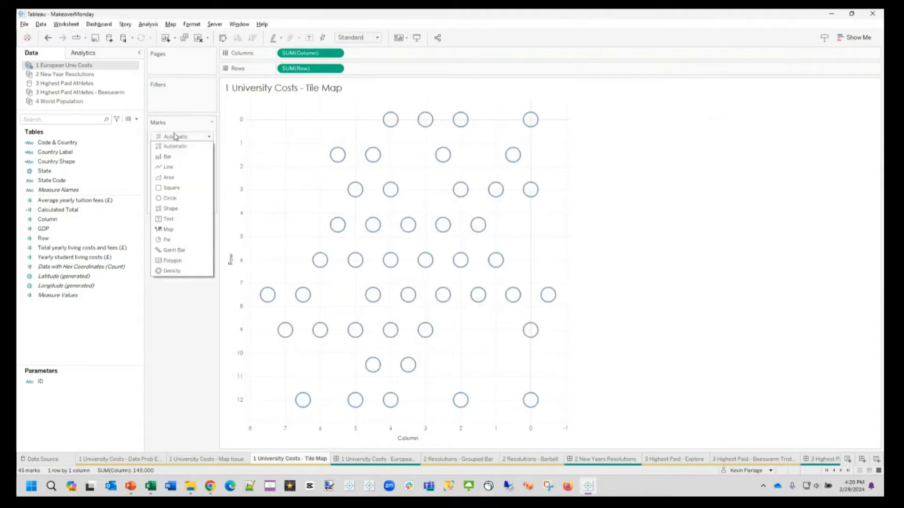
{"action": "left_click", "coordinate": [169, 198]}
{"action": "left_click", "coordinate": [185, 154]}
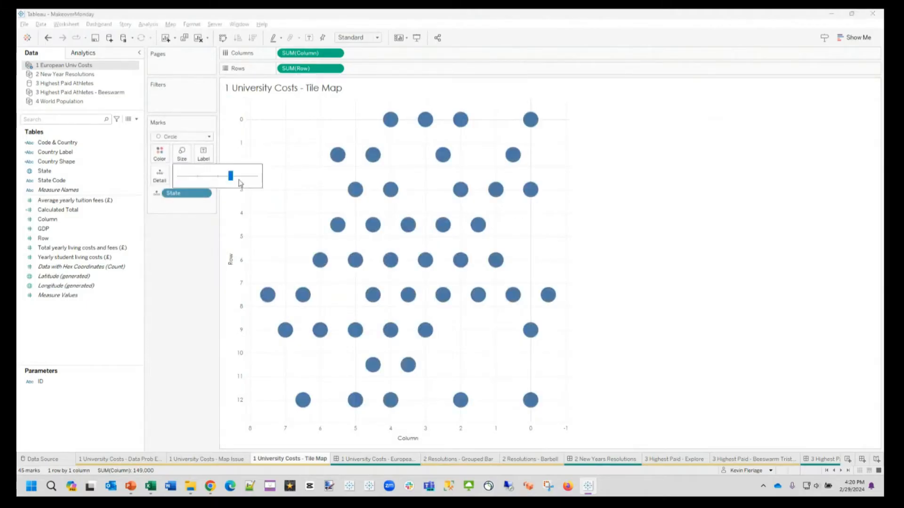
{"action": "left_click_drag", "start_coordinate": [230, 176], "coordinate": [236, 177]}
{"action": "left_click", "coordinate": [198, 246]}
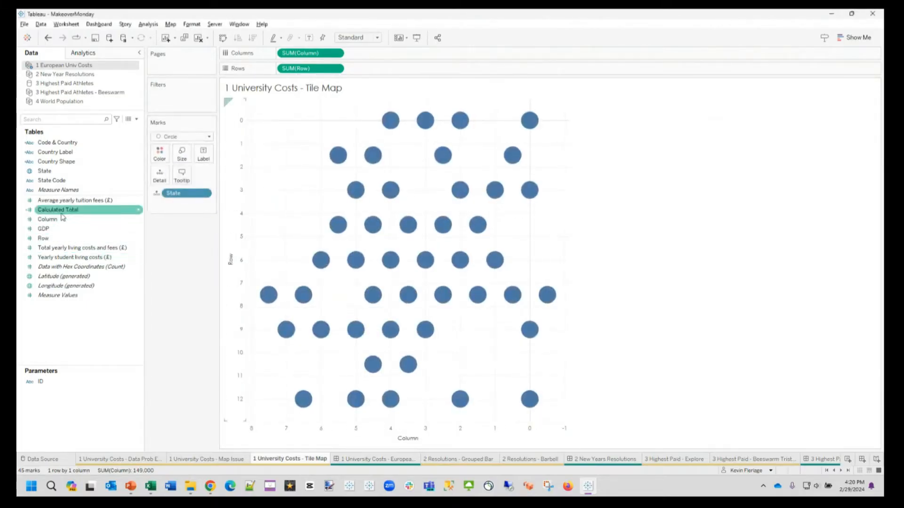
Step: Color and size the country circles by Calculated Total
{"action": "left_click_drag", "start_coordinate": [57, 210], "coordinate": [159, 152]}
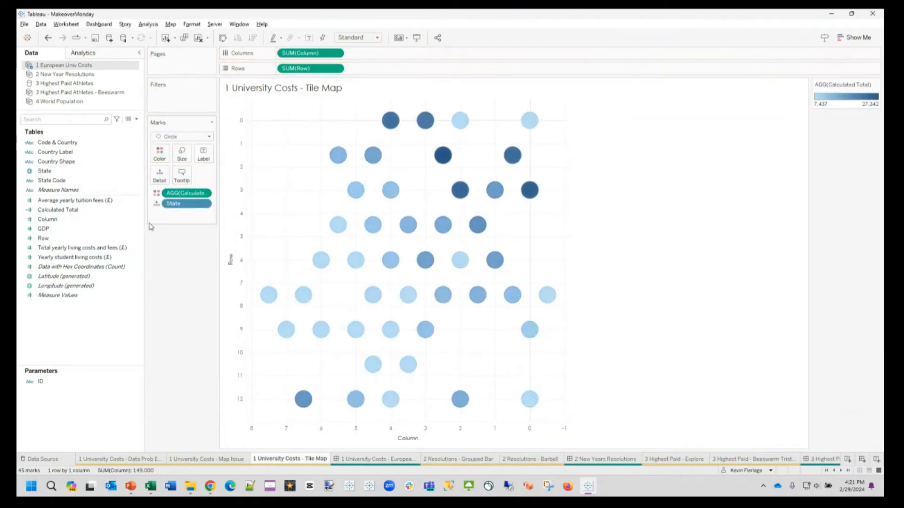
{"action": "left_click_drag", "start_coordinate": [57, 210], "coordinate": [183, 155]}
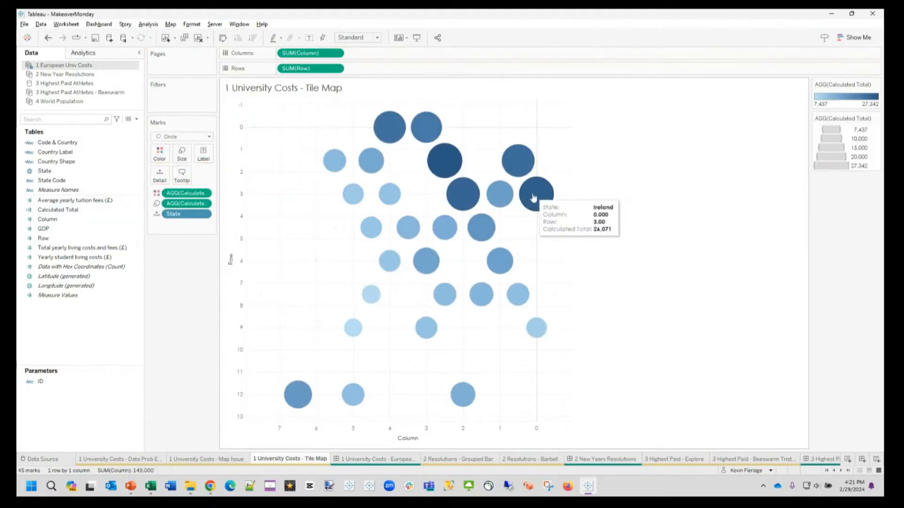
{"action": "mouse_move", "coordinate": [463, 198]}
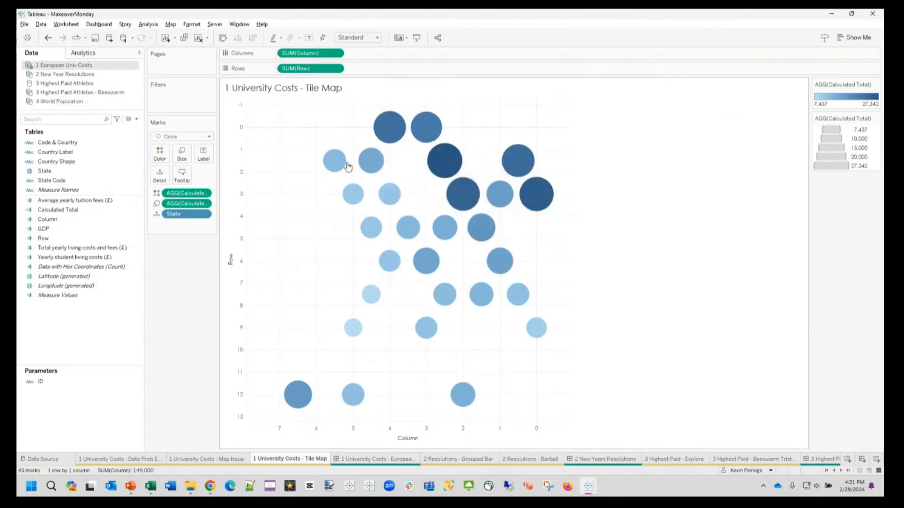
{"action": "mouse_move", "coordinate": [347, 188]}
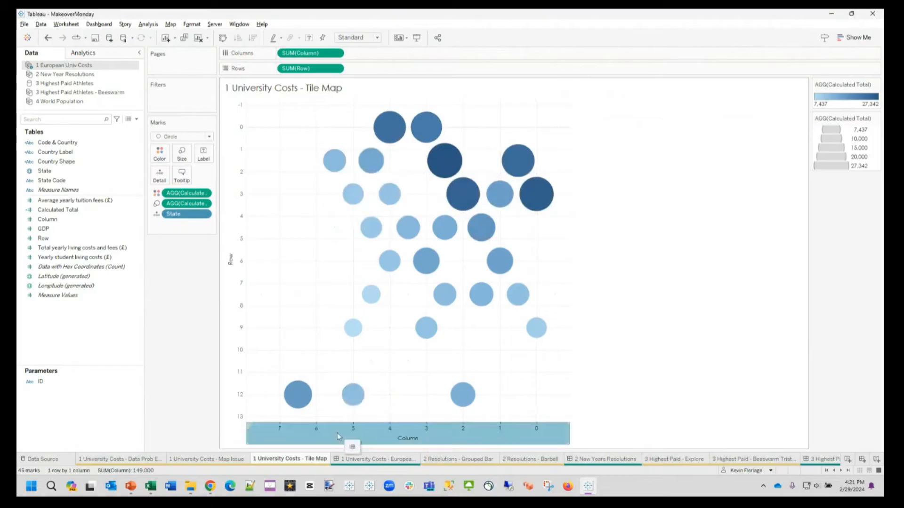
Step: Turn off the reversed scale on the horizontal Column axis
{"action": "double_click", "coordinate": [351, 434]}
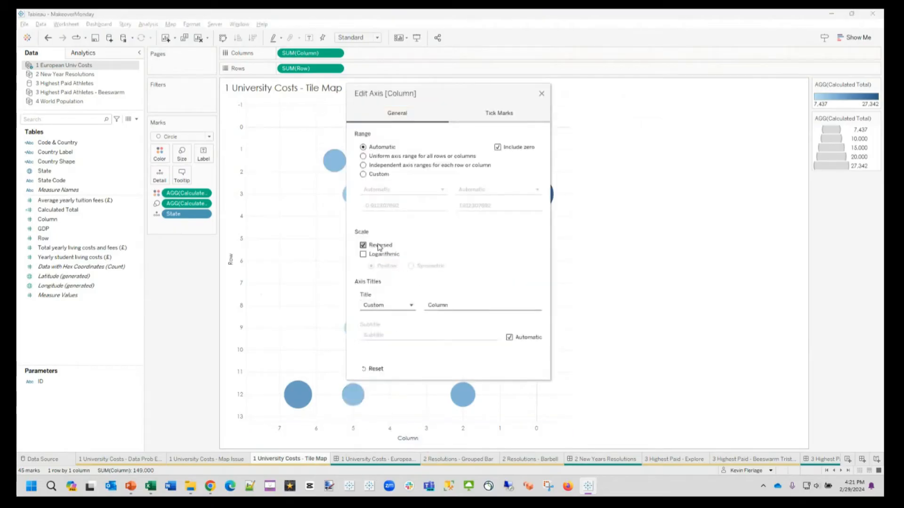
{"action": "left_click", "coordinate": [379, 246]}
{"action": "left_click", "coordinate": [541, 94]}
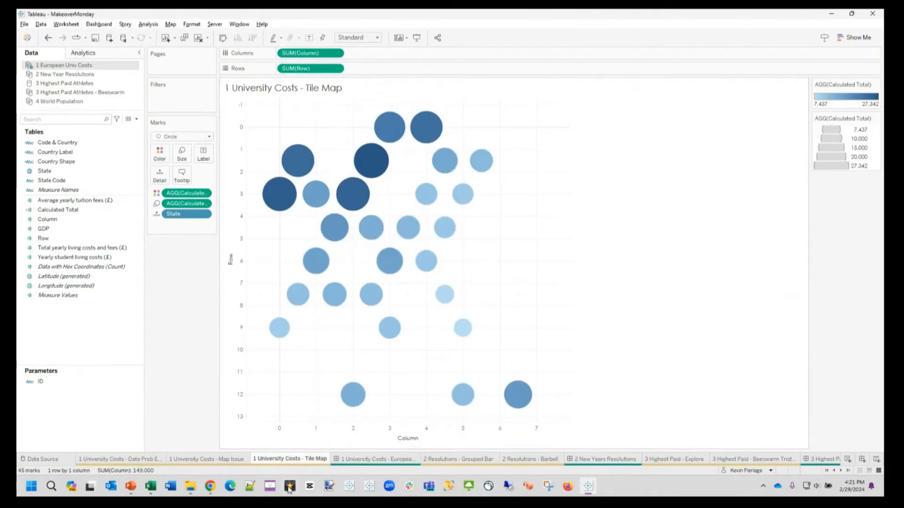
Step: Compare the Map Issue and Tile Map sheets, and open the finished European university costs dashboard
{"action": "left_click", "coordinate": [221, 459]}
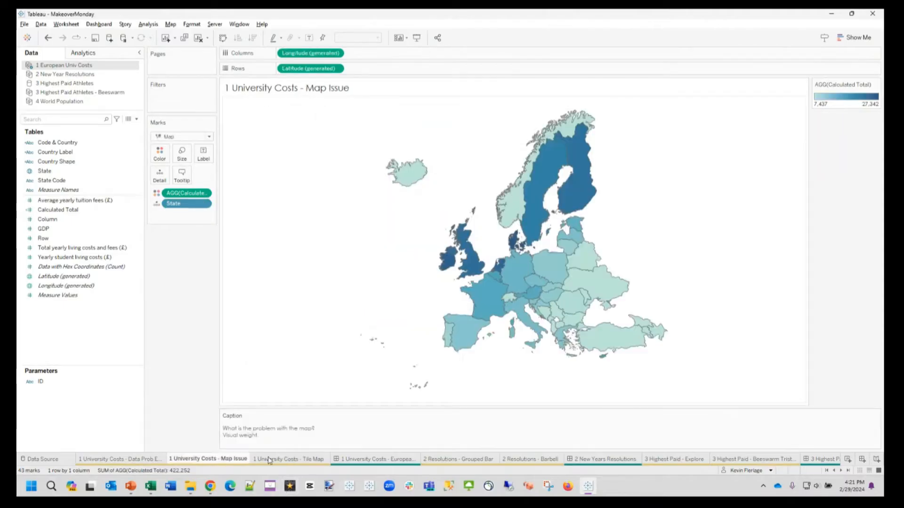
{"action": "left_click", "coordinate": [267, 459]}
{"action": "left_click", "coordinate": [217, 460]}
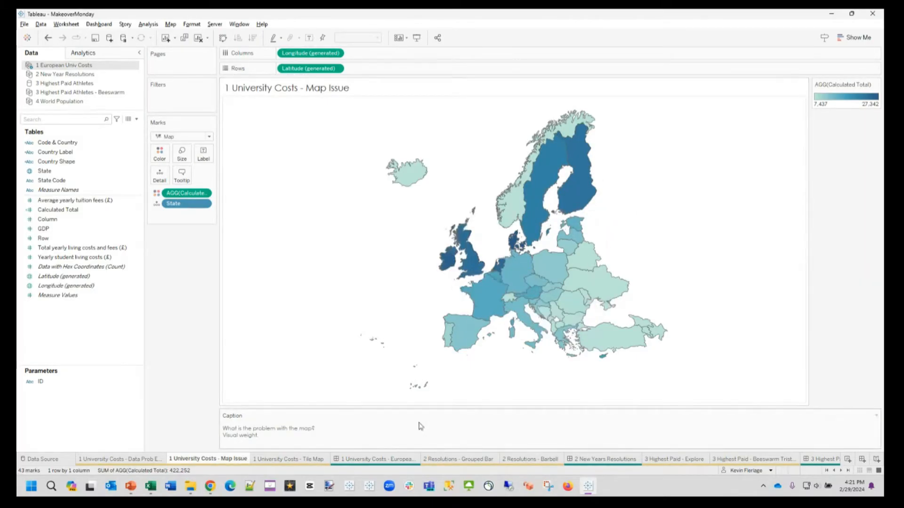
{"action": "left_click", "coordinate": [361, 462]}
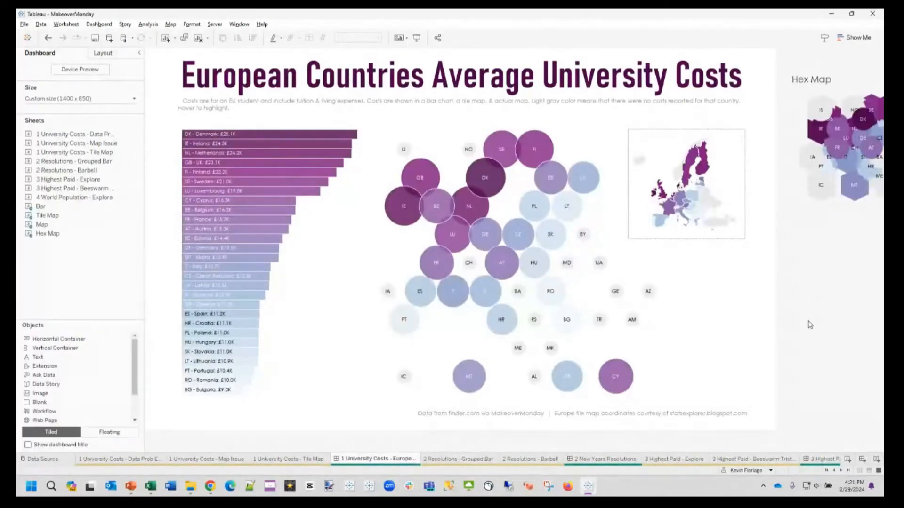
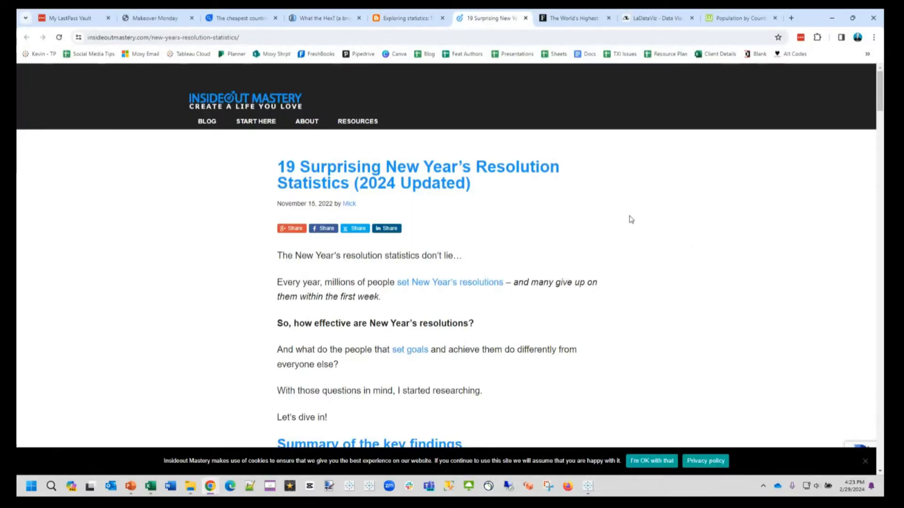
Step: Look through the New Year's resolution statistics article and examine the Most common New Year's resolutions chart
{"action": "scroll", "coordinate": [630, 219], "scroll_direction": "down", "scroll_amount": 4}
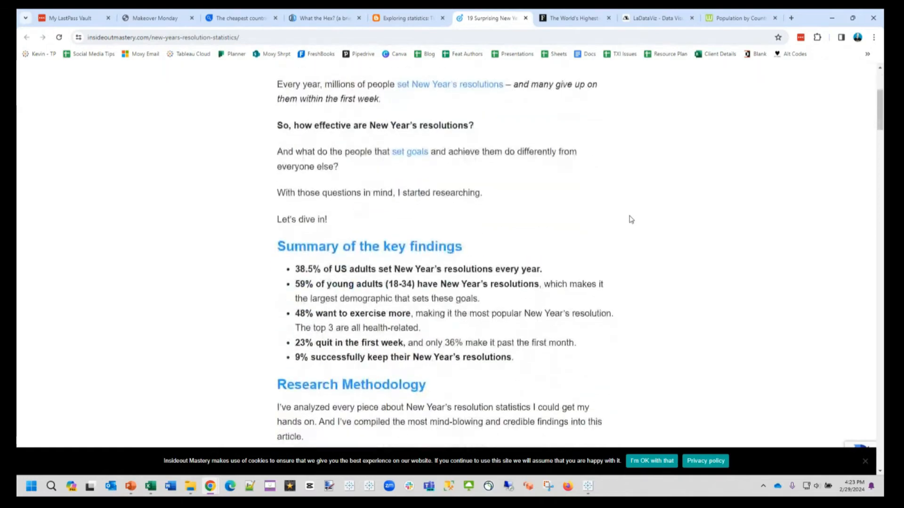
{"action": "scroll", "coordinate": [630, 219], "scroll_direction": "down", "scroll_amount": 20}
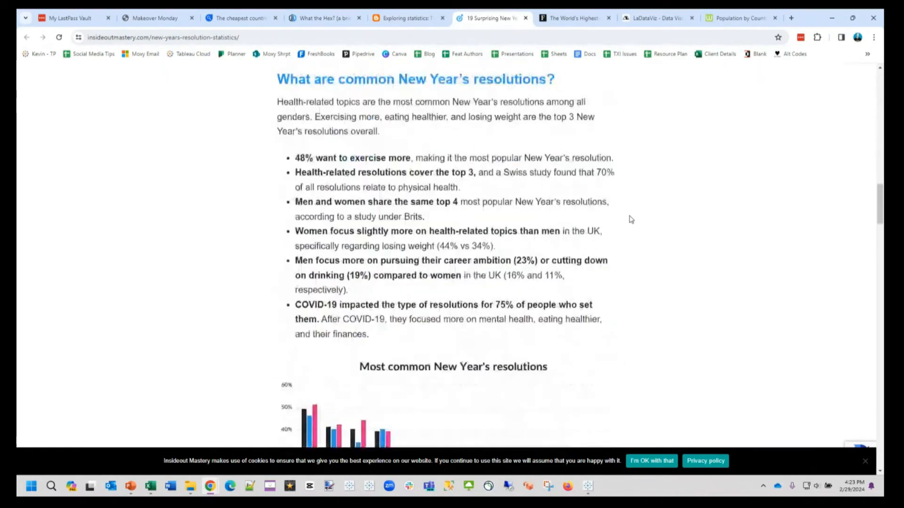
{"action": "scroll", "coordinate": [630, 220], "scroll_direction": "up", "scroll_amount": 3}
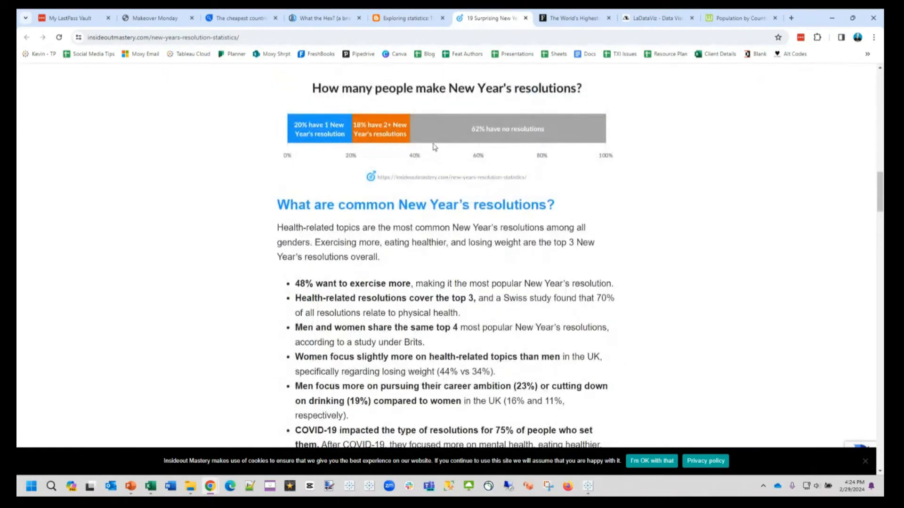
{"action": "scroll", "coordinate": [623, 200], "scroll_direction": "down", "scroll_amount": 15}
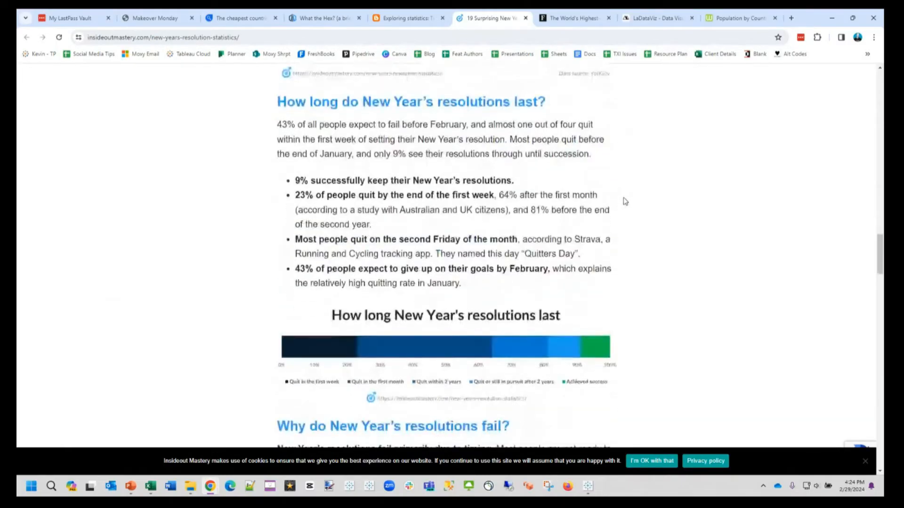
{"action": "scroll", "coordinate": [623, 199], "scroll_direction": "up", "scroll_amount": 8}
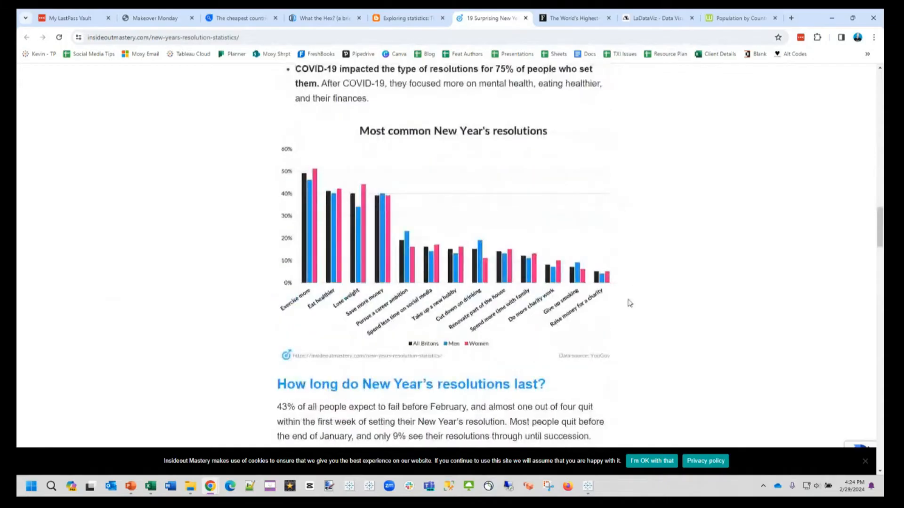
{"action": "scroll", "coordinate": [630, 303], "scroll_direction": "up", "scroll_amount": 1, "text": "ctrl"}
{"action": "scroll", "coordinate": [630, 302], "scroll_direction": "up", "scroll_amount": 1, "text": "ctrl"}
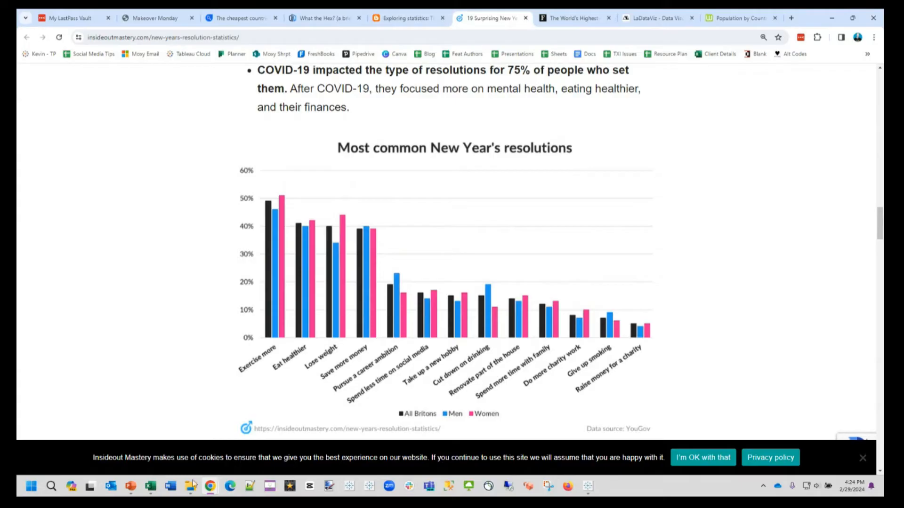
Step: Switch to Excel and open the 3 New Years Resolutions.xlsx workbook at the top of its data
{"action": "mouse_move", "coordinate": [153, 489]}
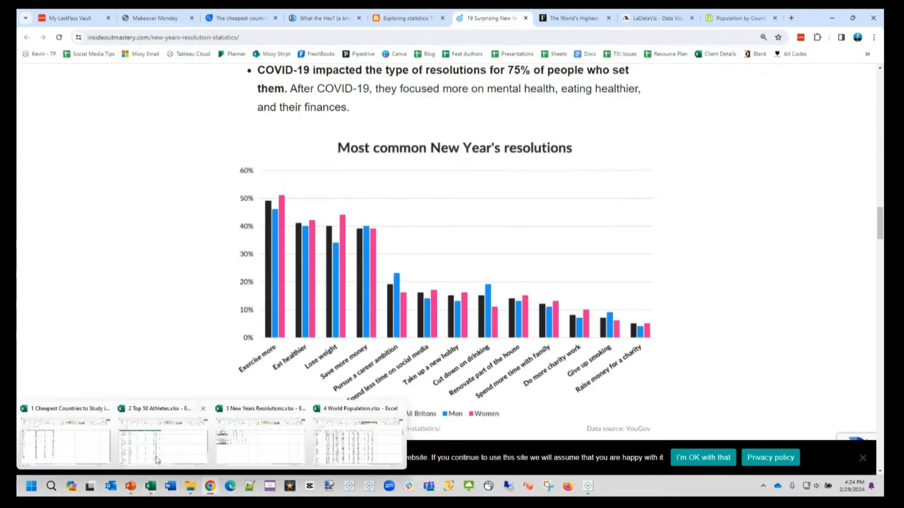
{"action": "left_click", "coordinate": [86, 440]}
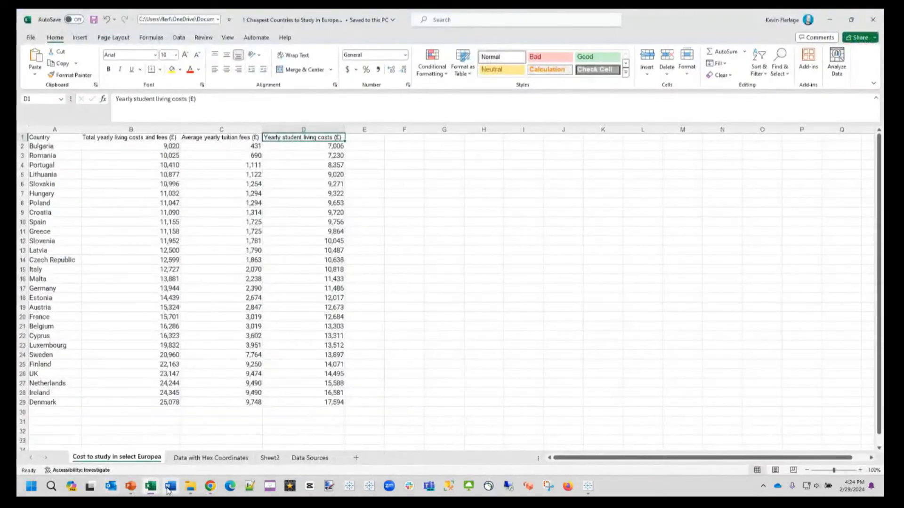
{"action": "mouse_move", "coordinate": [151, 492]}
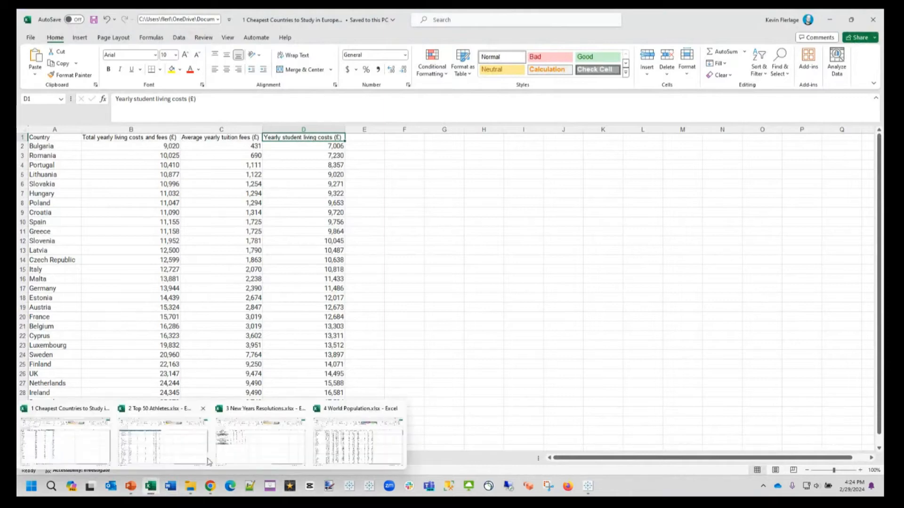
{"action": "left_click", "coordinate": [253, 445]}
{"action": "scroll", "coordinate": [259, 297], "scroll_direction": "up", "scroll_amount": 2}
{"action": "scroll", "coordinate": [259, 297], "scroll_direction": "up", "scroll_amount": 2}
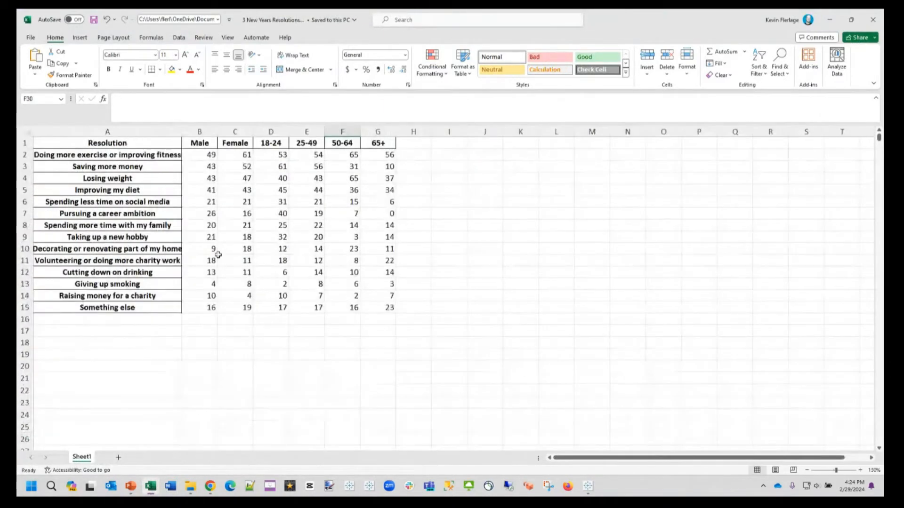
Step: Examine the list of resolutions in column A and the gender and age-group column headers
{"action": "left_click_drag", "start_coordinate": [126, 157], "coordinate": [151, 154]}
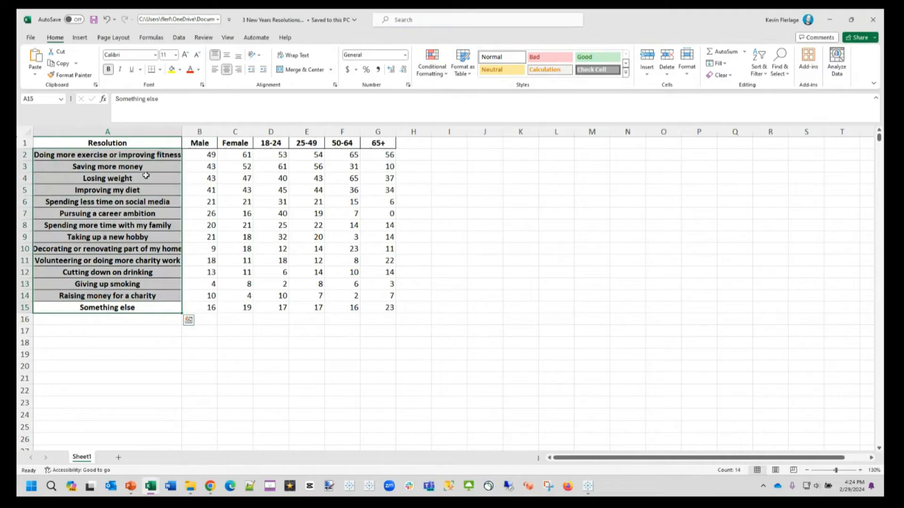
{"action": "left_click", "coordinate": [197, 143]}
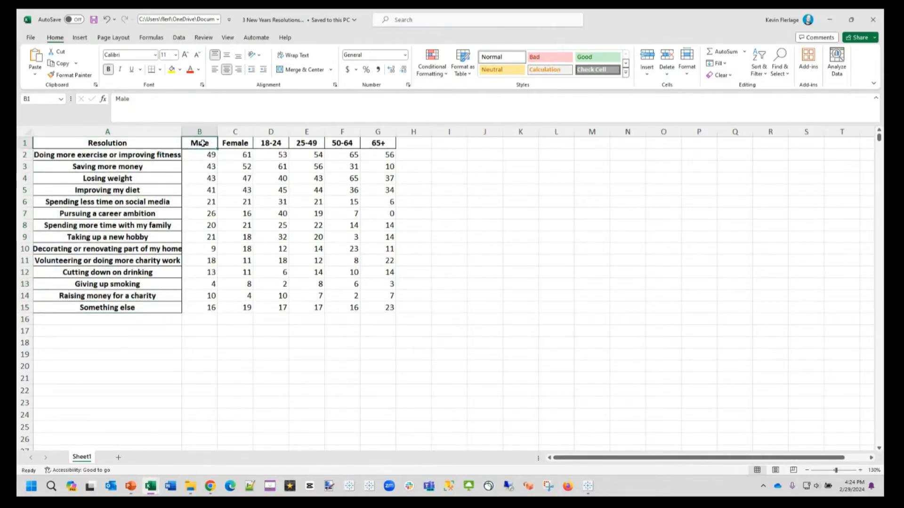
{"action": "left_click_drag", "start_coordinate": [269, 142], "coordinate": [375, 140]}
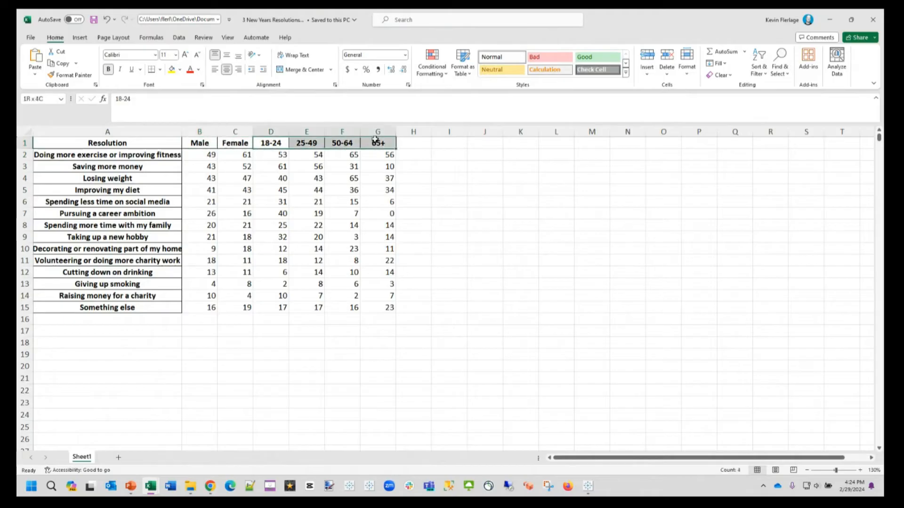
{"action": "left_click", "coordinate": [444, 237]}
Step: Compare the article's grouped bar chart in Chrome with the Male and Female data in the Excel workbook
{"action": "key", "text": "alt+Tab"}
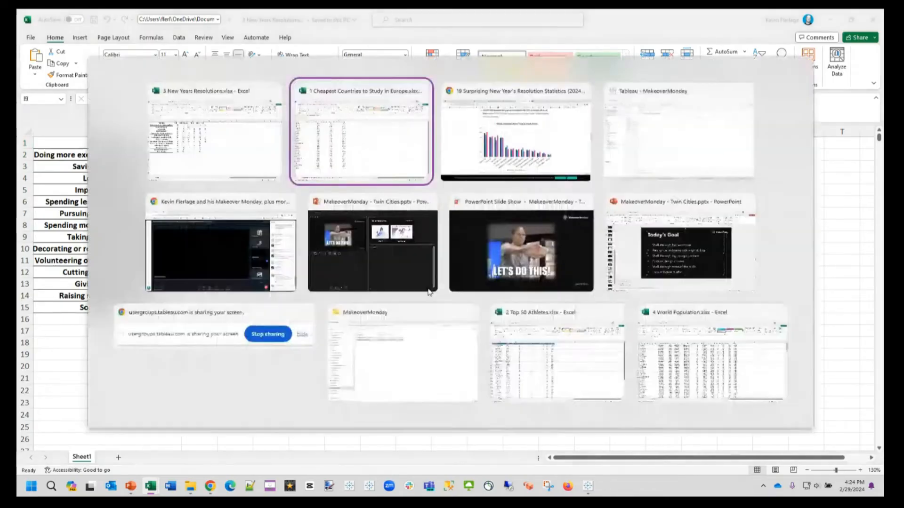
{"action": "key", "text": "Tab"}
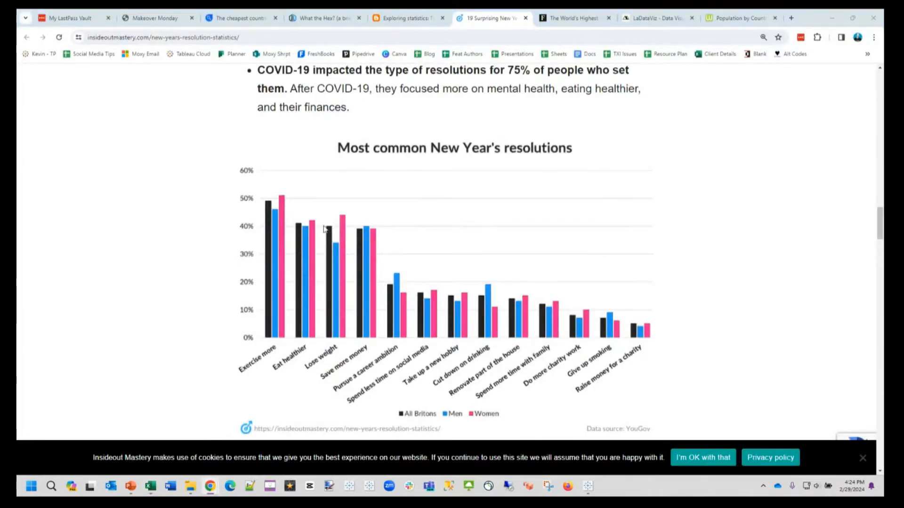
{"action": "key", "text": "alt+Tab"}
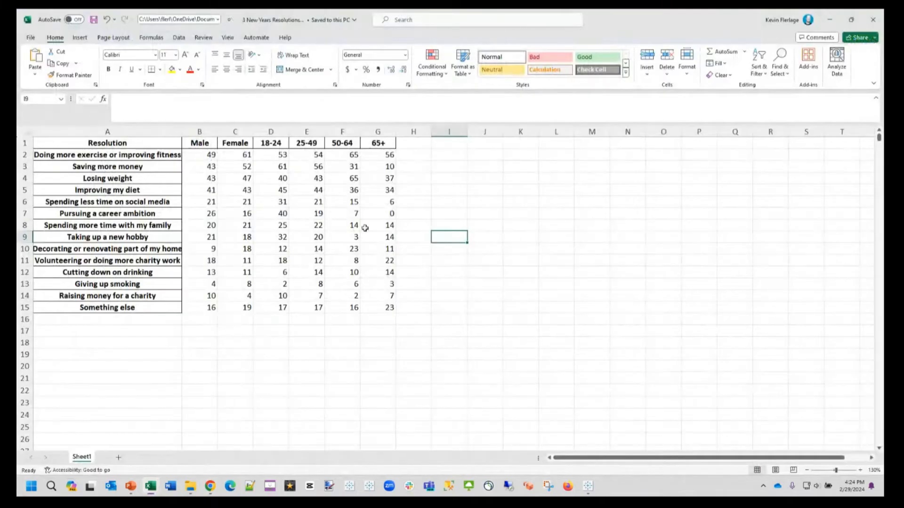
{"action": "key", "text": "alt+Tab"}
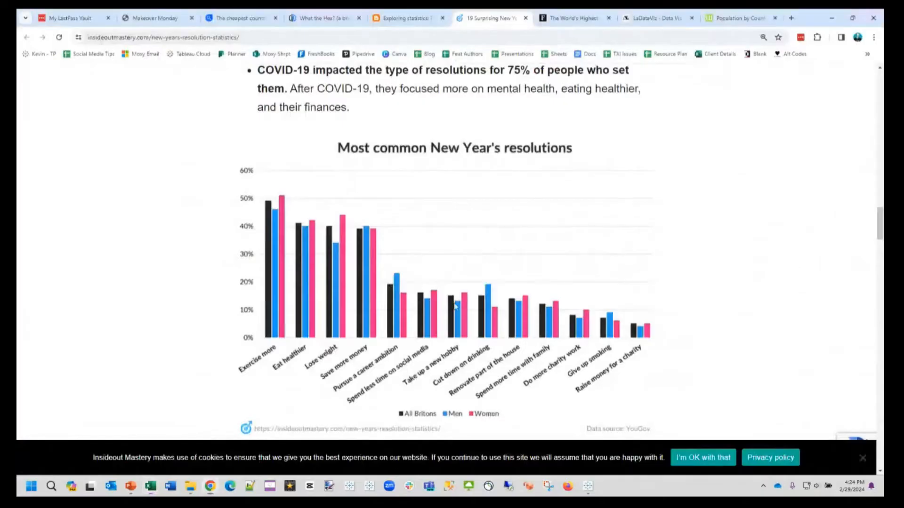
{"action": "key", "text": "alt+Tab"}
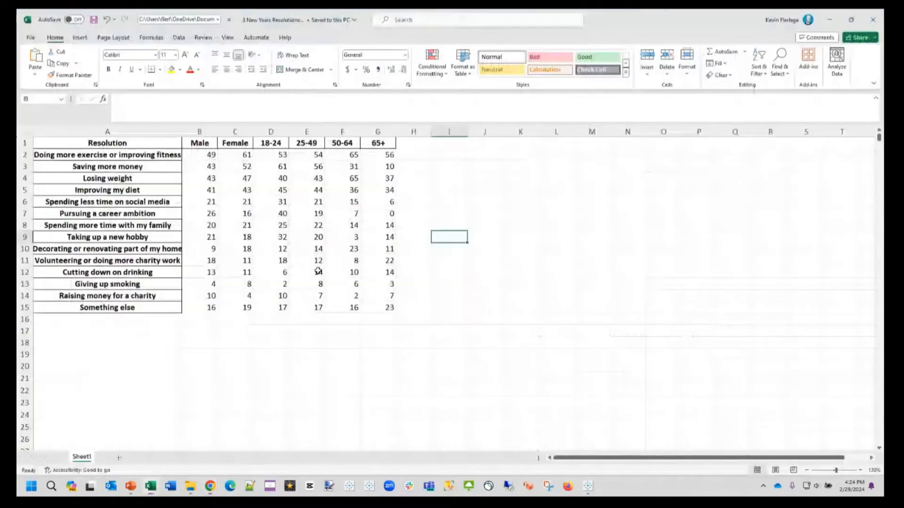
{"action": "key", "text": "alt+Tab"}
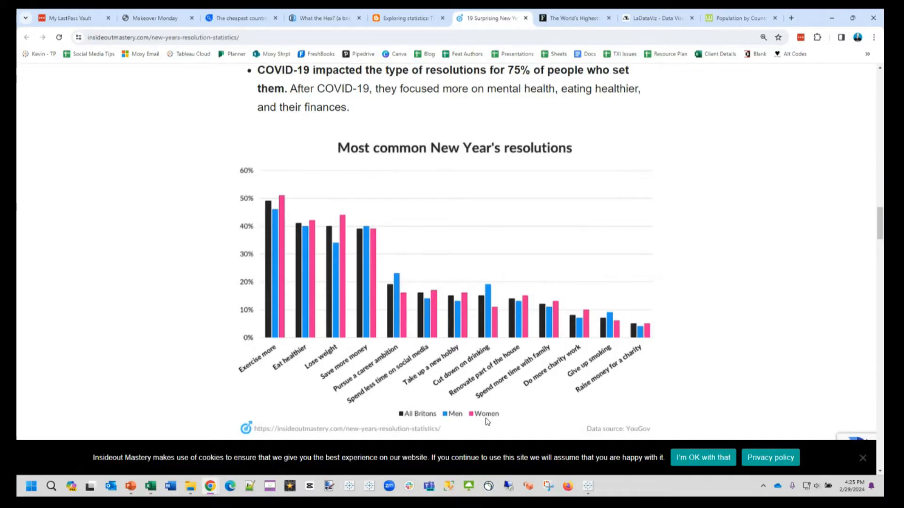
{"action": "key", "text": "alt+Tab"}
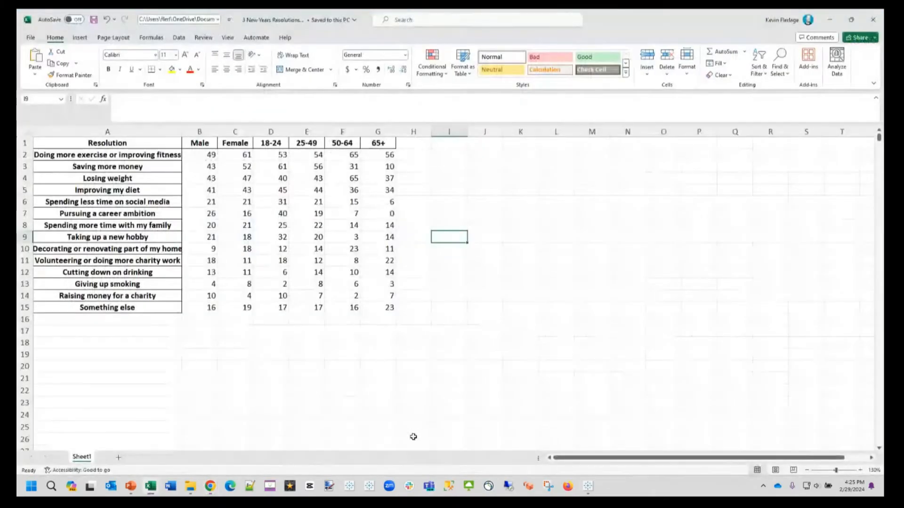
Step: Switch to Tableau and place Resolution on Columns in the 2 Resolutions - Grouped Bar sheet
{"action": "key", "text": "alt+Tab"}
{"action": "left_click", "coordinate": [587, 486]}
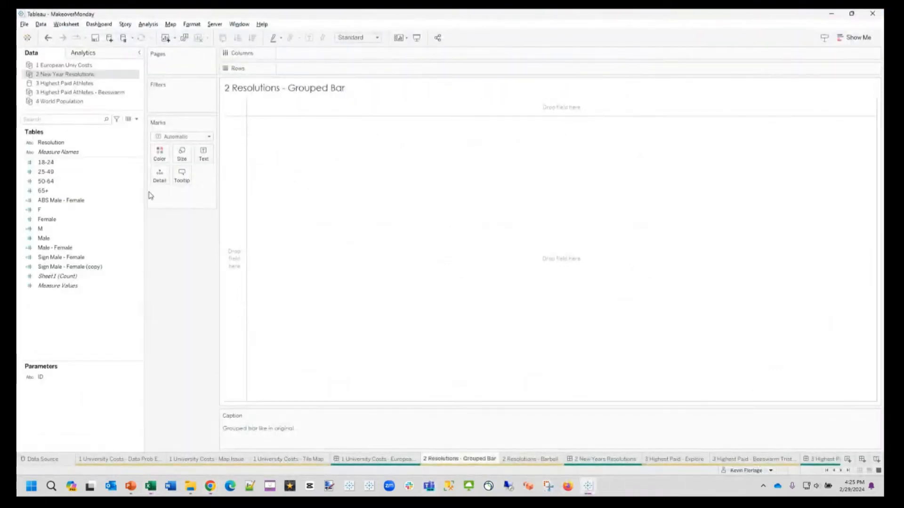
{"action": "left_click", "coordinate": [51, 143]}
{"action": "left_click_drag", "start_coordinate": [56, 147], "coordinate": [309, 57]}
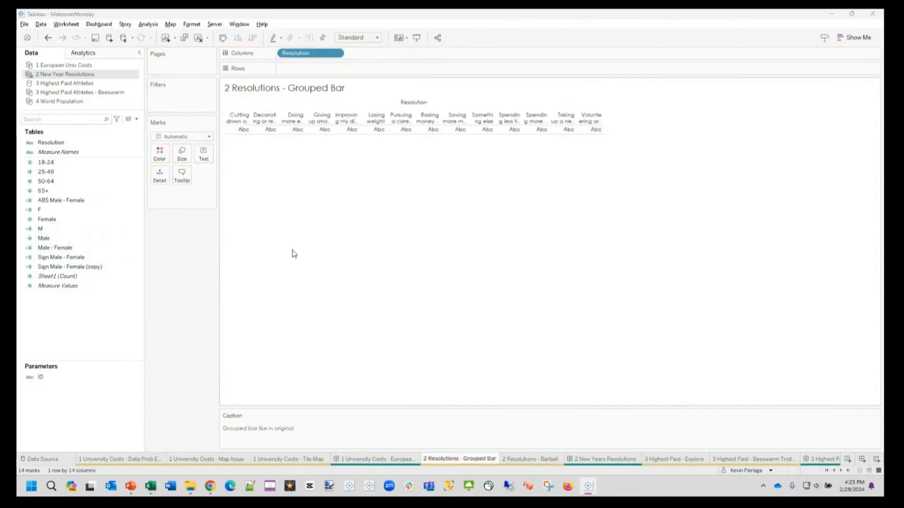
Step: Switch back to the Excel workbook and examine how Male and Female are stored as separate columns
{"action": "key", "text": "alt+Tab"}
{"action": "key", "text": "alt+Tab"}
{"action": "left_click", "coordinate": [202, 143]}
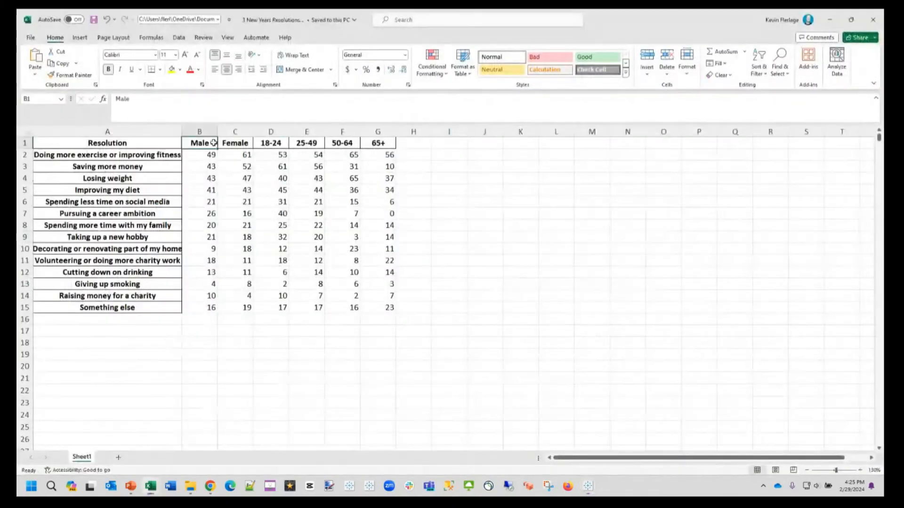
{"action": "left_click", "coordinate": [217, 131]}
{"action": "left_click_drag", "start_coordinate": [217, 131], "coordinate": [236, 131]}
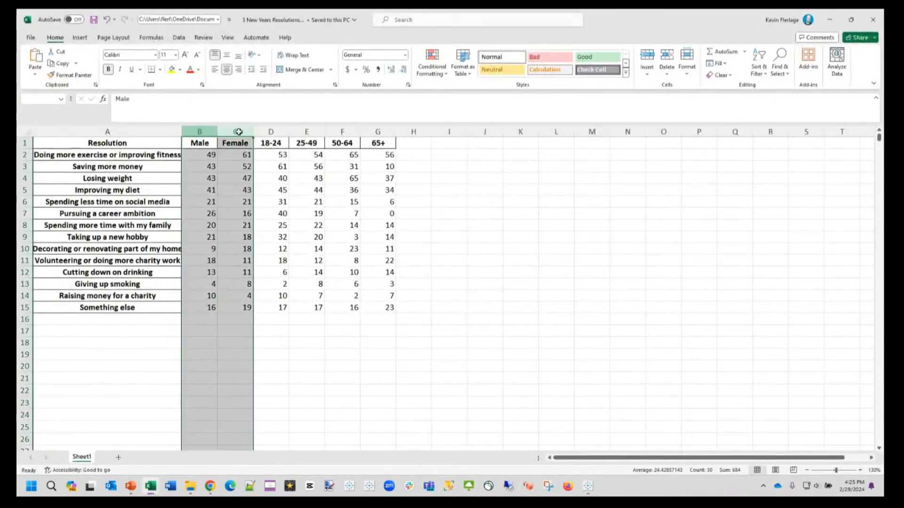
{"action": "left_click", "coordinate": [249, 233]}
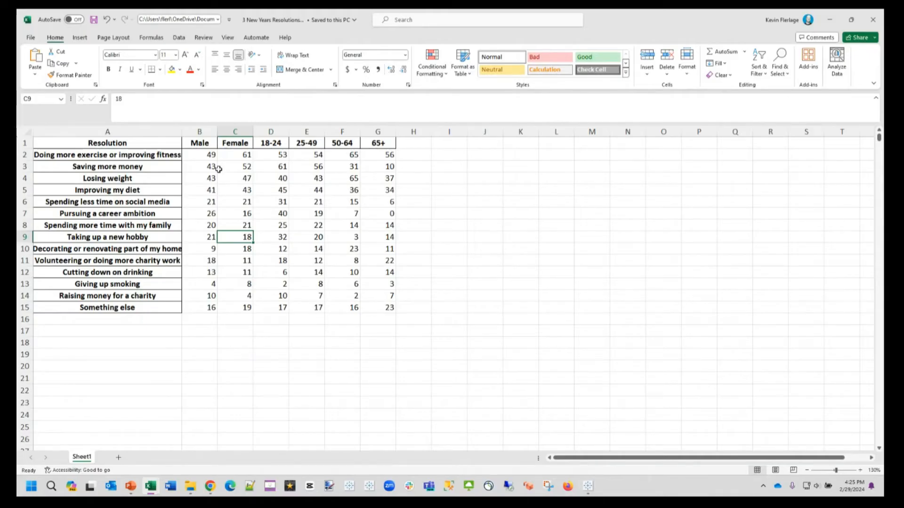
{"action": "left_click", "coordinate": [196, 143]}
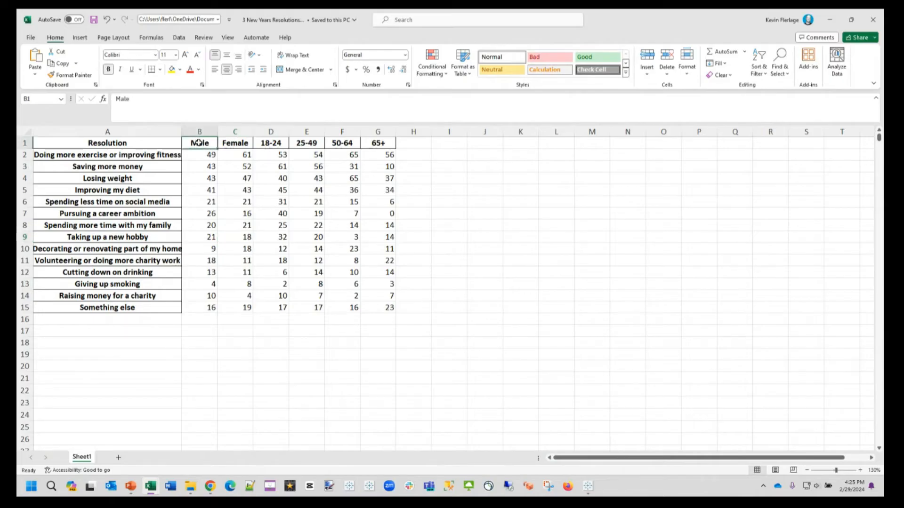
{"action": "left_click", "coordinate": [232, 142]}
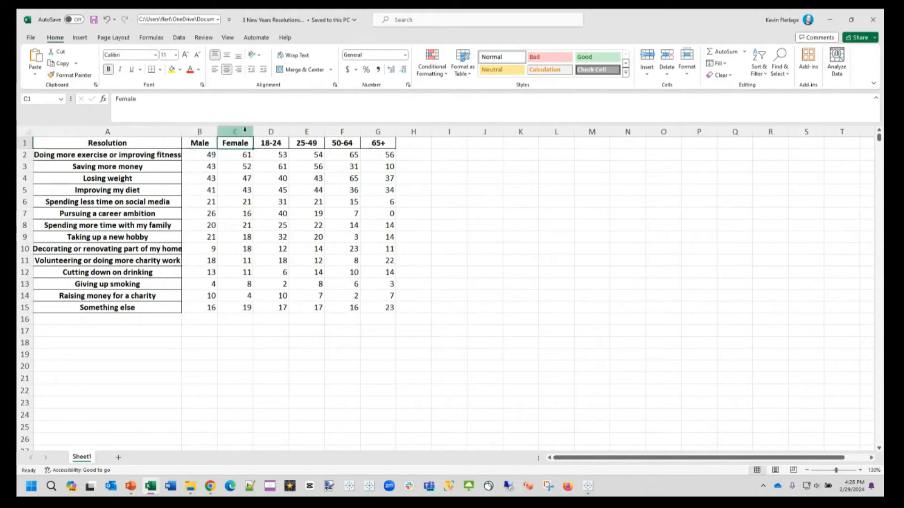
{"action": "left_click_drag", "start_coordinate": [211, 315], "coordinate": [212, 401]}
{"action": "left_click_drag", "start_coordinate": [202, 143], "coordinate": [204, 377]}
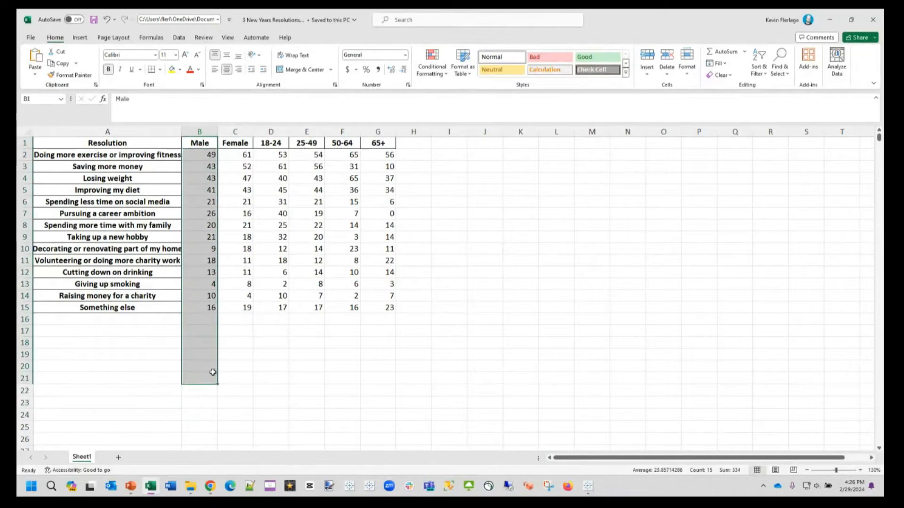
{"action": "left_click", "coordinate": [272, 352]}
Step: In Tableau, add Measure Values to Rows and remove every measure except SUM(Female) and SUM(Male)
{"action": "key", "text": "alt+Tab"}
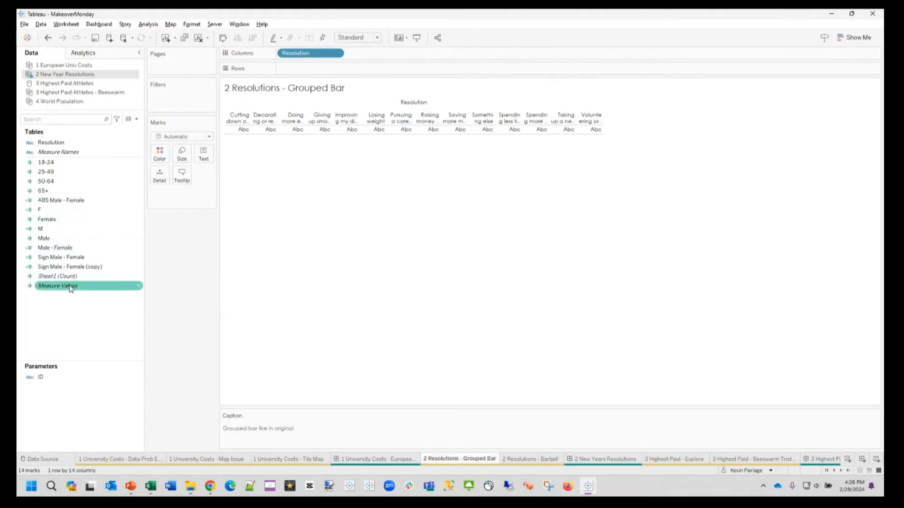
{"action": "left_click_drag", "start_coordinate": [69, 287], "coordinate": [328, 70]}
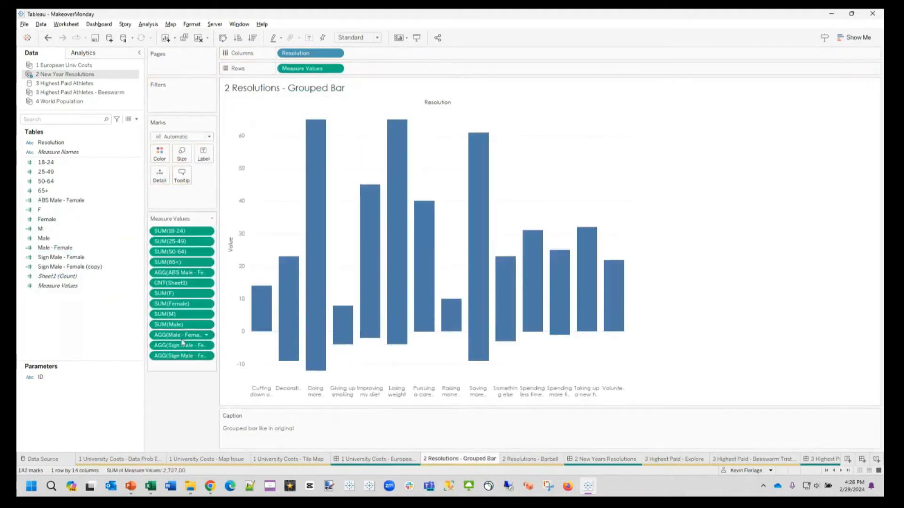
{"action": "left_click", "coordinate": [184, 357], "text": "shift"}
{"action": "left_click_drag", "start_coordinate": [184, 358], "coordinate": [192, 421]}
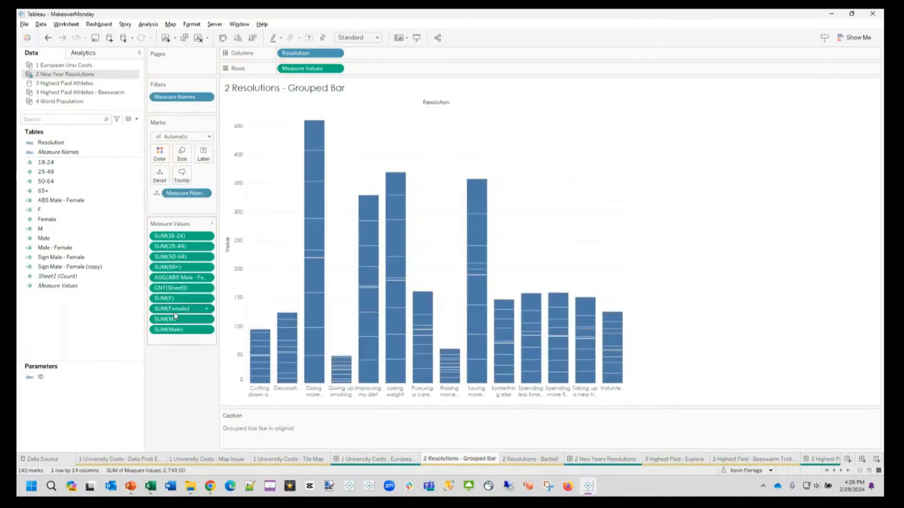
{"action": "left_click_drag", "start_coordinate": [174, 317], "coordinate": [176, 391]}
{"action": "left_click", "coordinate": [174, 300]}
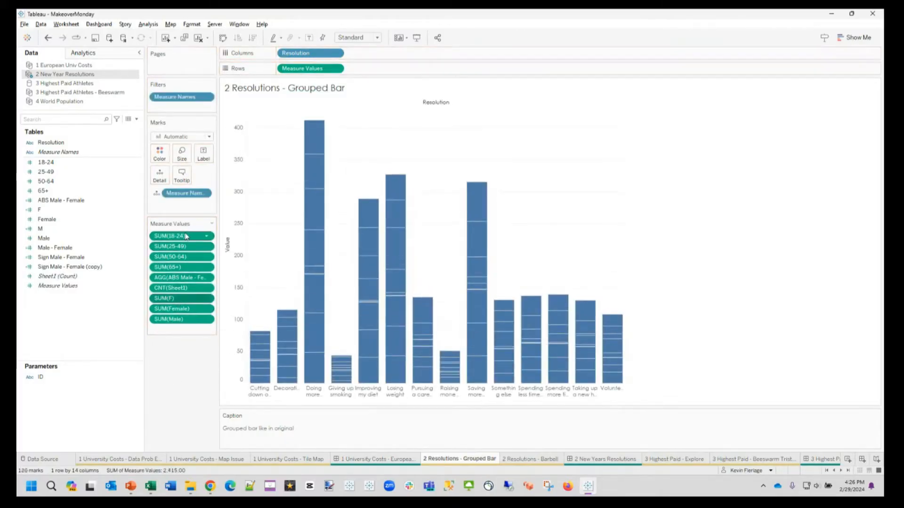
{"action": "left_click", "coordinate": [185, 236], "text": "shift"}
{"action": "left_click_drag", "start_coordinate": [185, 277], "coordinate": [195, 398]}
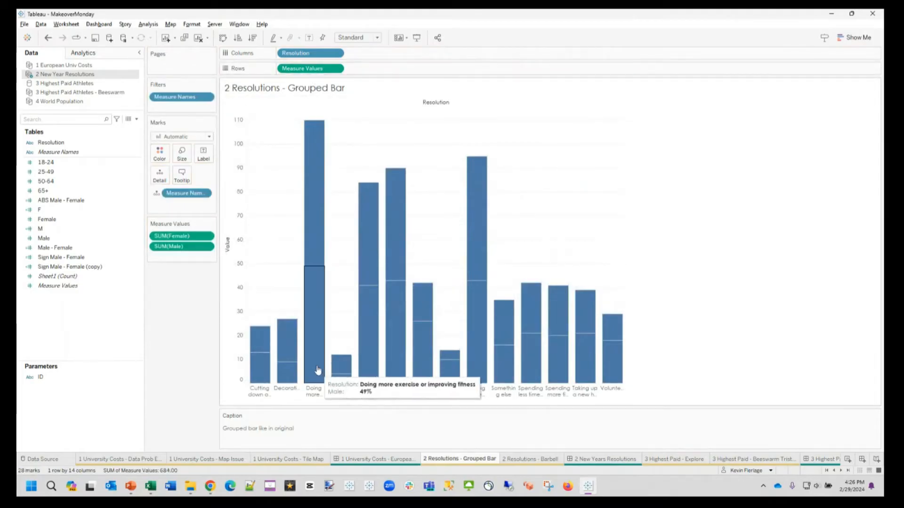
Step: Color the bars by Measure Names and add Measure Names to Rows ahead of Measure Values
{"action": "mouse_move", "coordinate": [313, 246]}
{"action": "left_click_drag", "start_coordinate": [185, 193], "coordinate": [159, 159]}
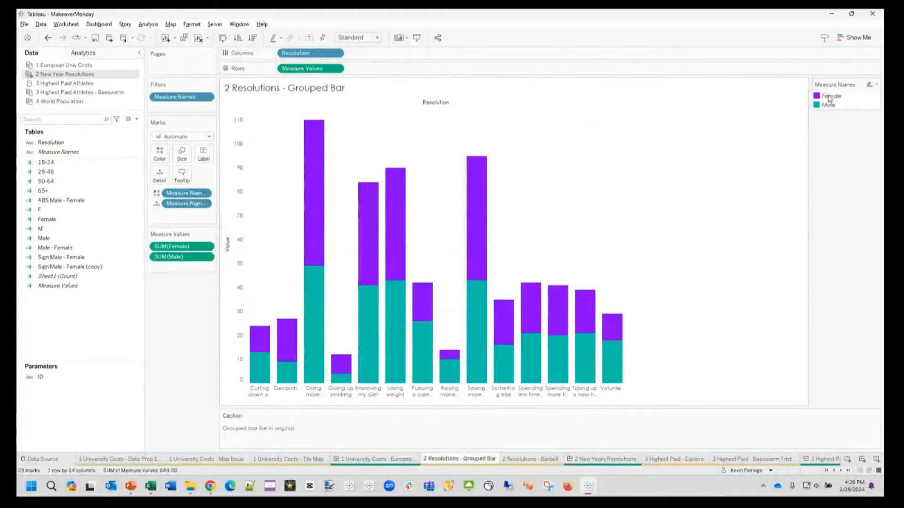
{"action": "mouse_move", "coordinate": [312, 316]}
{"action": "left_click_drag", "start_coordinate": [68, 155], "coordinate": [386, 73]}
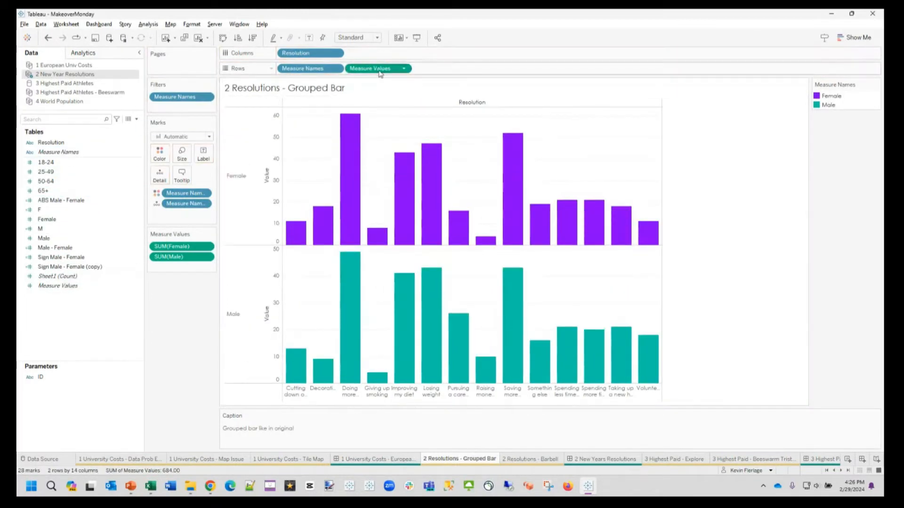
Step: Move Measure Names to Columns after Resolution and compare the grouped bars with the original resolutions chart in the browser
{"action": "left_click_drag", "start_coordinate": [318, 70], "coordinate": [377, 53]}
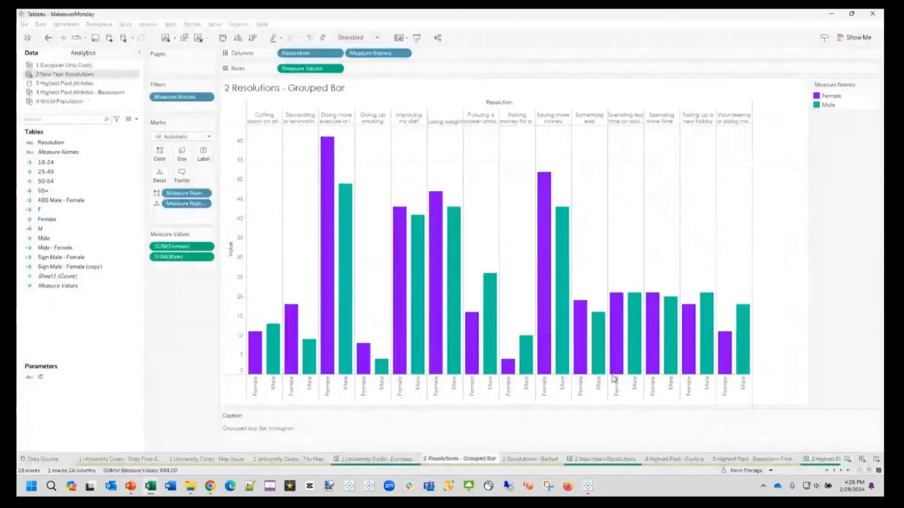
{"action": "key", "text": "alt+Tab"}
{"action": "key", "text": "alt+Tab"}
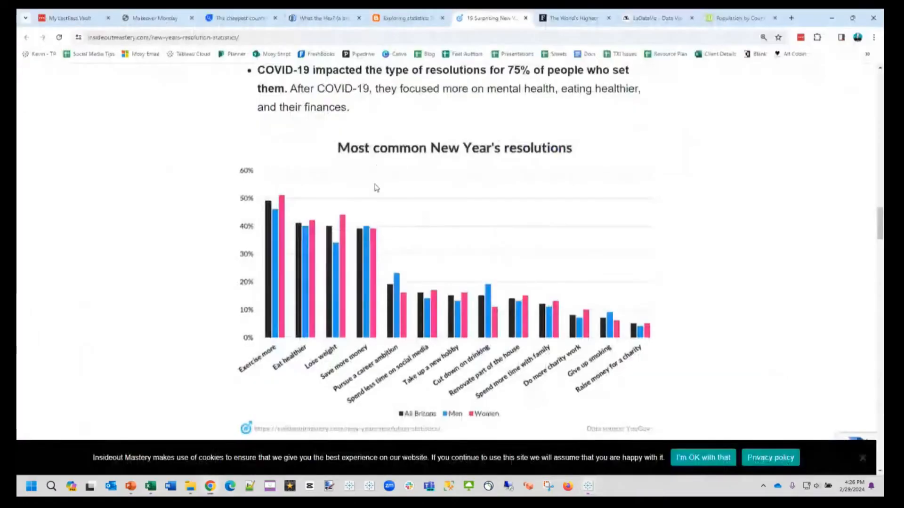
{"action": "key", "text": "alt+Tab"}
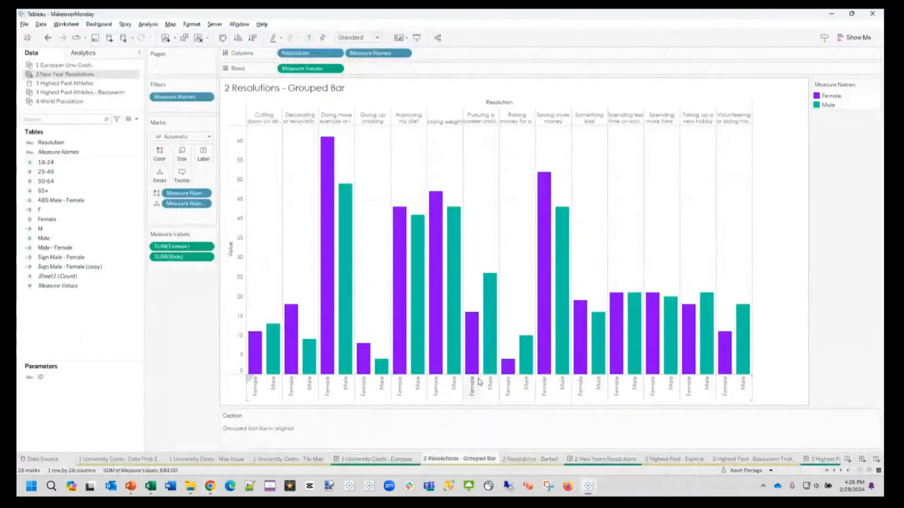
{"action": "key", "text": "alt+Tab"}
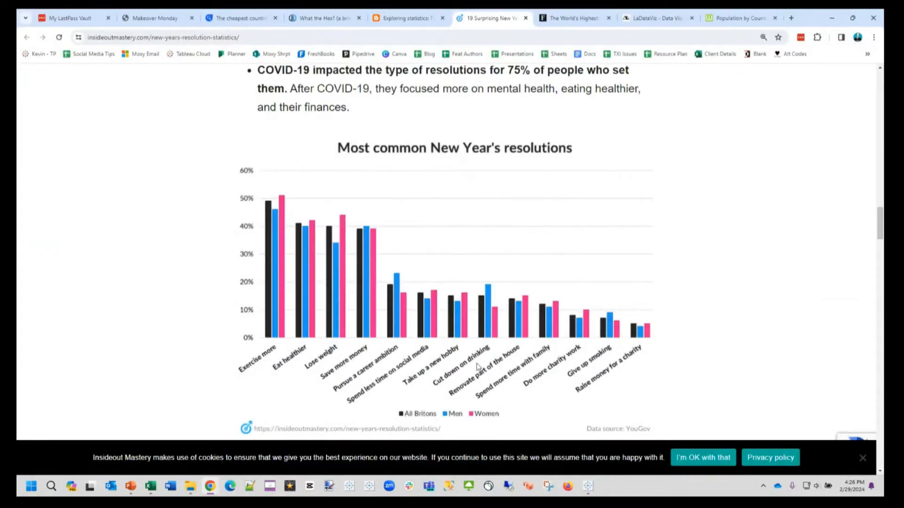
{"action": "key", "text": "alt+Tab"}
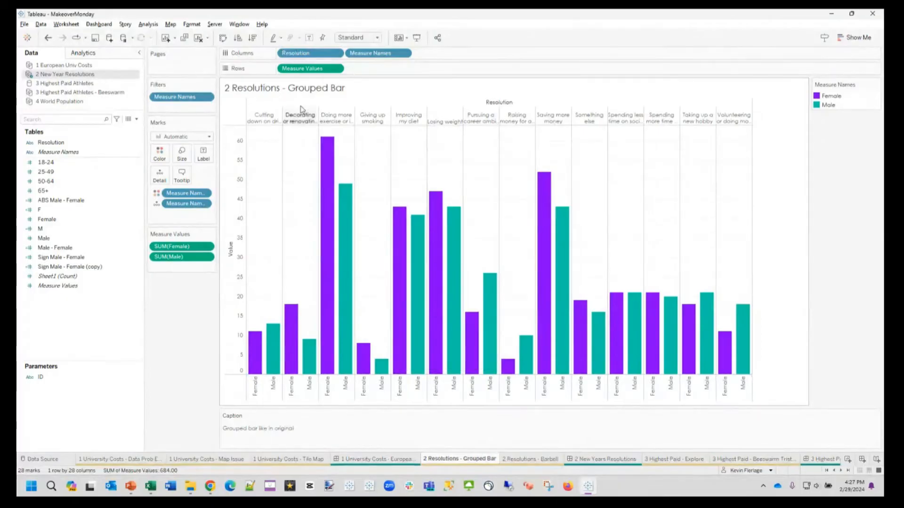
Step: Swap rows and columns so the grouped bars run horizontally
{"action": "left_click", "coordinate": [223, 38]}
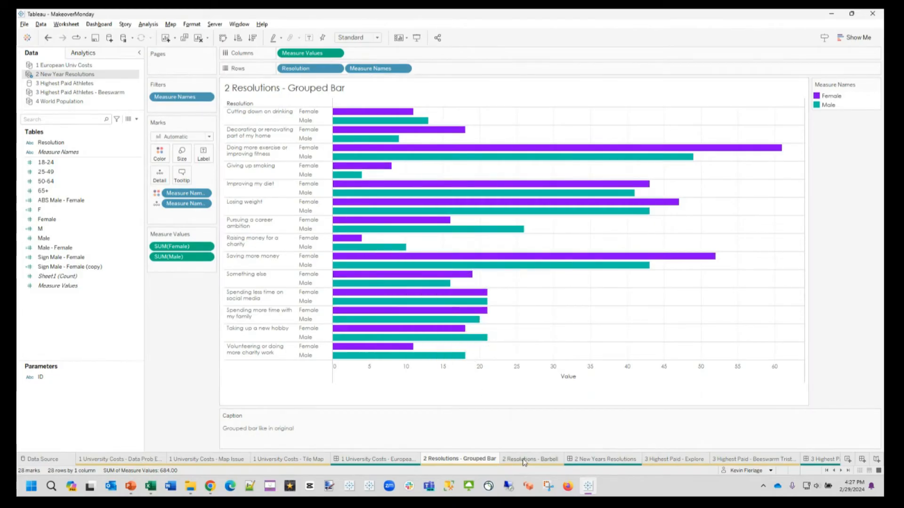
Step: In the 2 Resolutions - Barbell sheet, place Resolution on Rows and lay it out with Fit Height and a wider label column
{"action": "mouse_move", "coordinate": [523, 462]}
{"action": "left_click", "coordinate": [558, 460]}
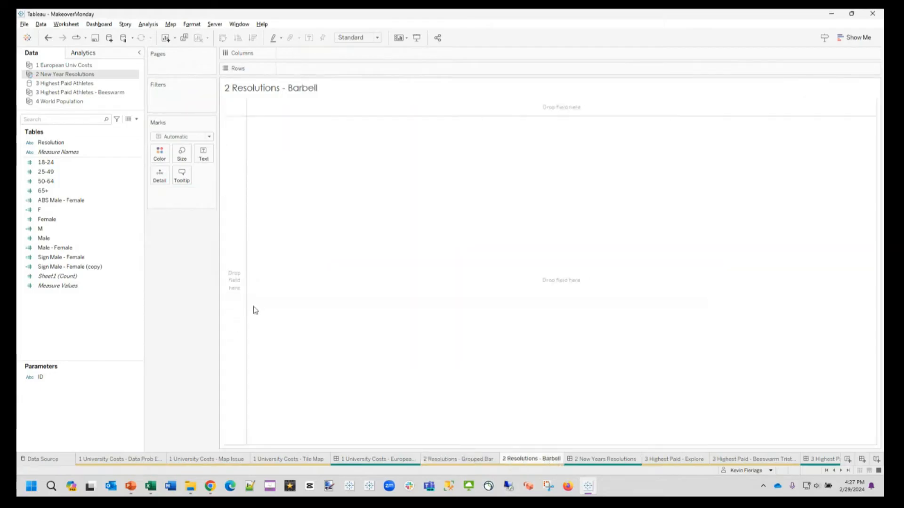
{"action": "left_click_drag", "start_coordinate": [51, 143], "coordinate": [302, 69]}
{"action": "left_click", "coordinate": [372, 38]}
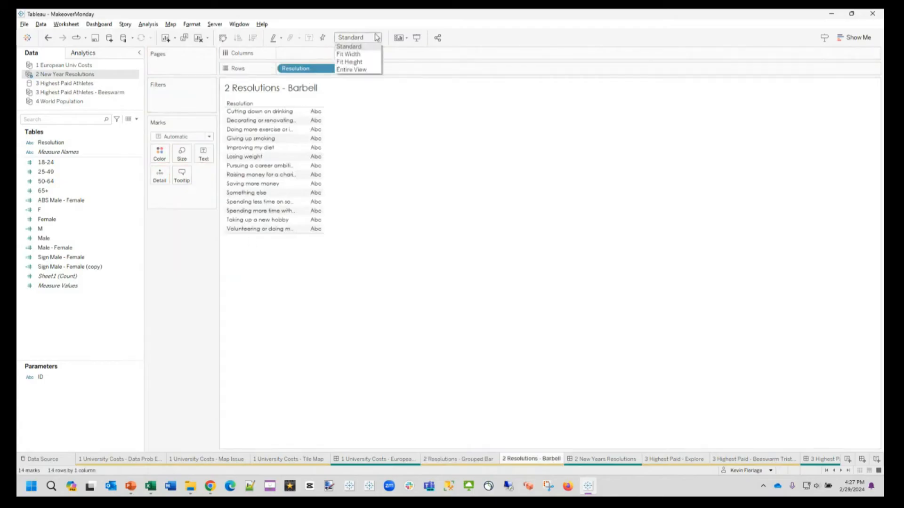
{"action": "left_click", "coordinate": [349, 62]}
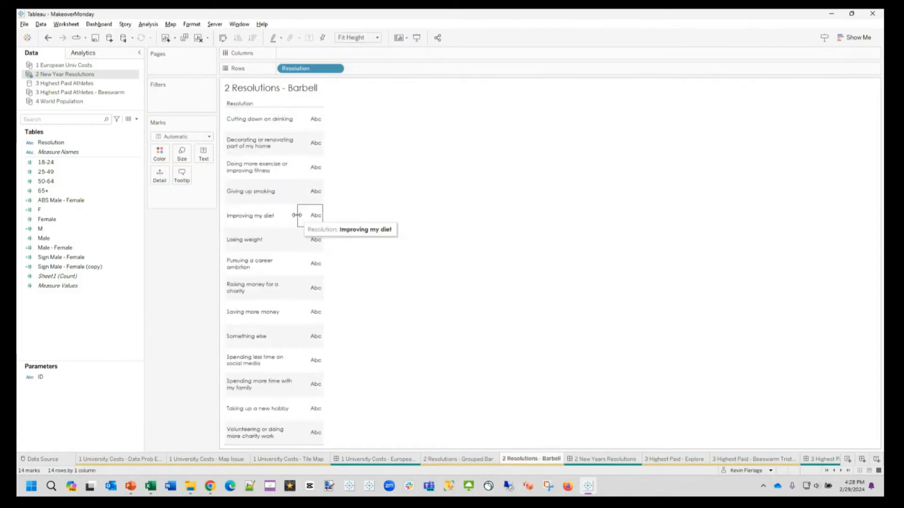
{"action": "left_click_drag", "start_coordinate": [326, 215], "coordinate": [358, 216]}
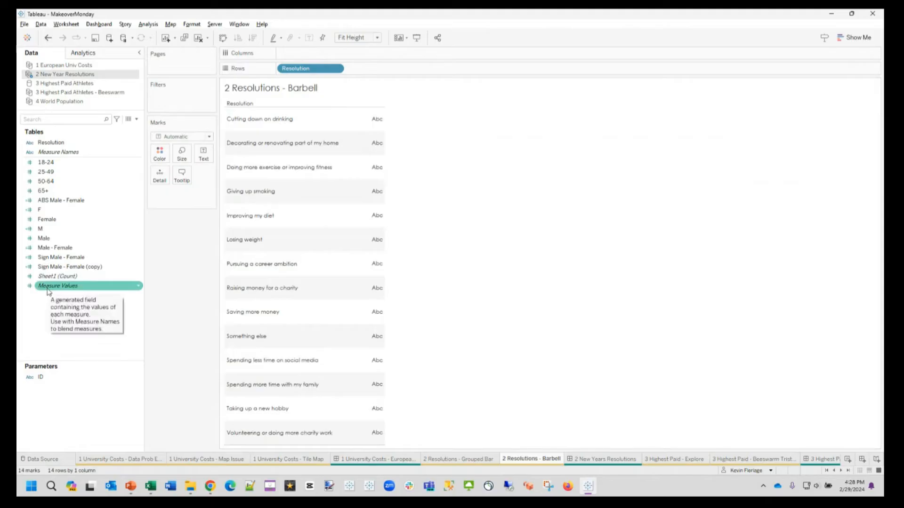
Step: Add Measure Values to Columns and remove every measure except SUM(Female) and SUM(Male)
{"action": "left_click_drag", "start_coordinate": [49, 292], "coordinate": [324, 60]}
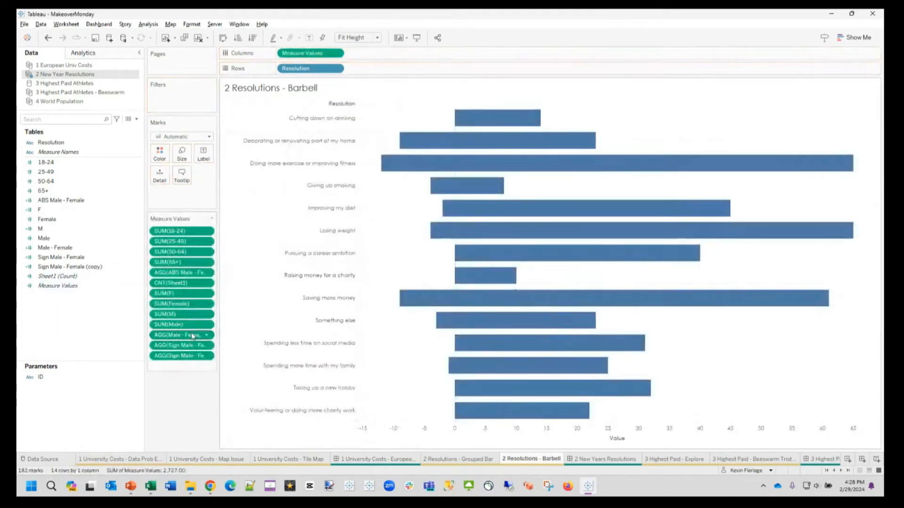
{"action": "left_click", "coordinate": [192, 335]}
{"action": "left_click", "coordinate": [191, 356], "text": "shift"}
{"action": "left_click_drag", "start_coordinate": [192, 356], "coordinate": [196, 375]}
{"action": "left_click_drag", "start_coordinate": [184, 319], "coordinate": [174, 421]}
{"action": "left_click", "coordinate": [181, 236]}
{"action": "left_click", "coordinate": [182, 298], "text": "shift"}
{"action": "left_click_drag", "start_coordinate": [181, 298], "coordinate": [194, 386]}
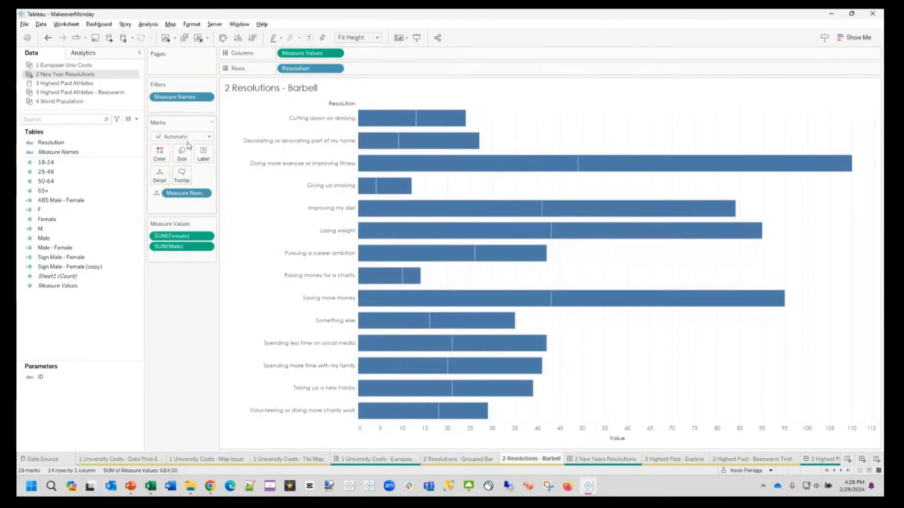
Step: Change the mark type to Circle and color the circles by Measure Names
{"action": "left_click", "coordinate": [188, 139]}
{"action": "left_click", "coordinate": [183, 198]}
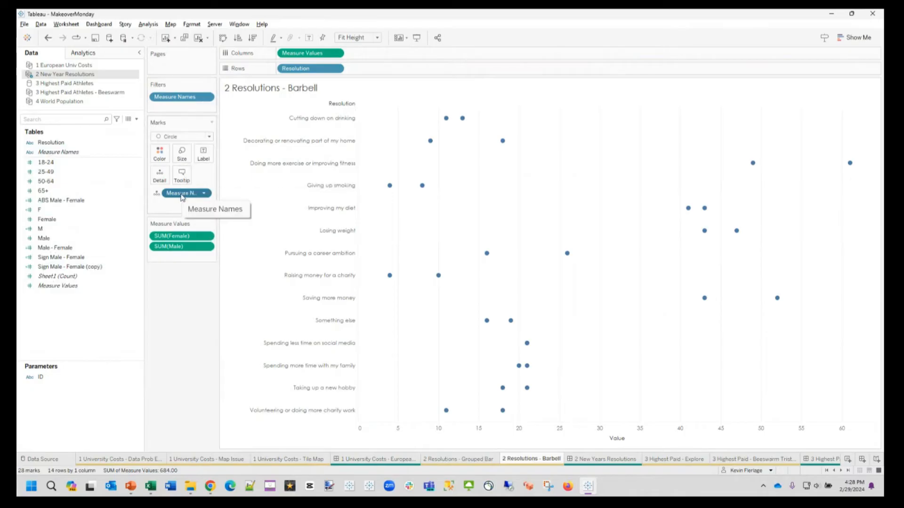
{"action": "left_click_drag", "start_coordinate": [182, 197], "coordinate": [160, 154]}
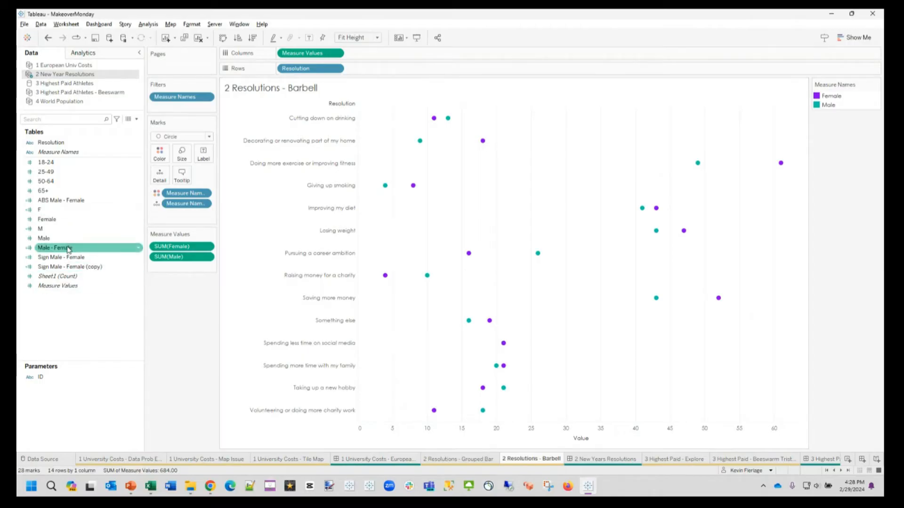
{"action": "right_click", "coordinate": [441, 432]}
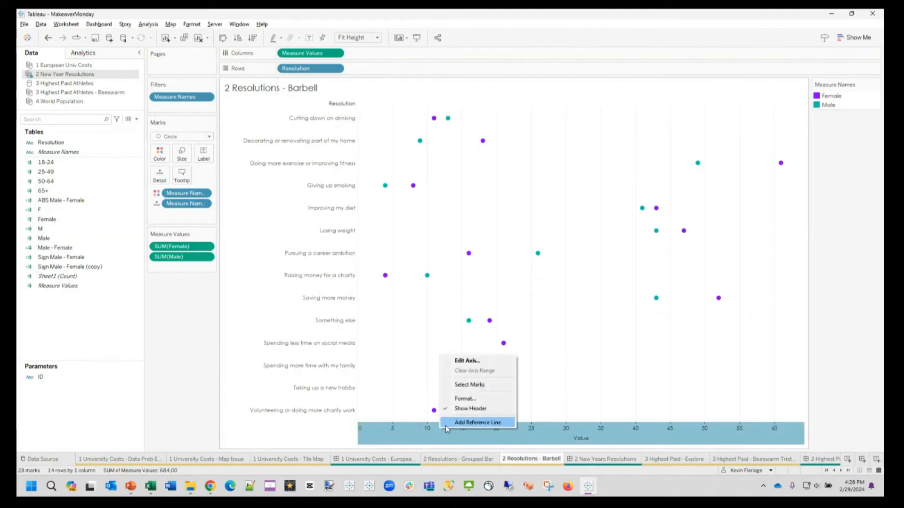
{"action": "left_click", "coordinate": [467, 361]}
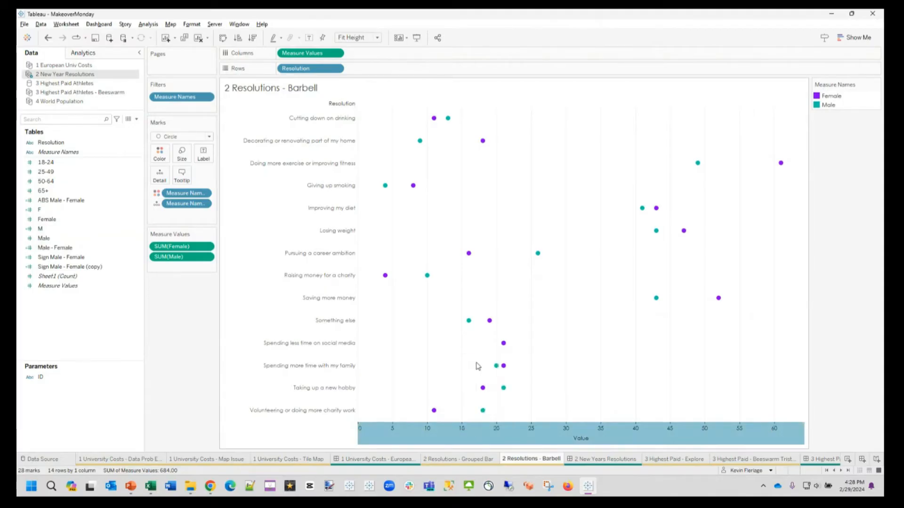
{"action": "left_click", "coordinate": [541, 94]}
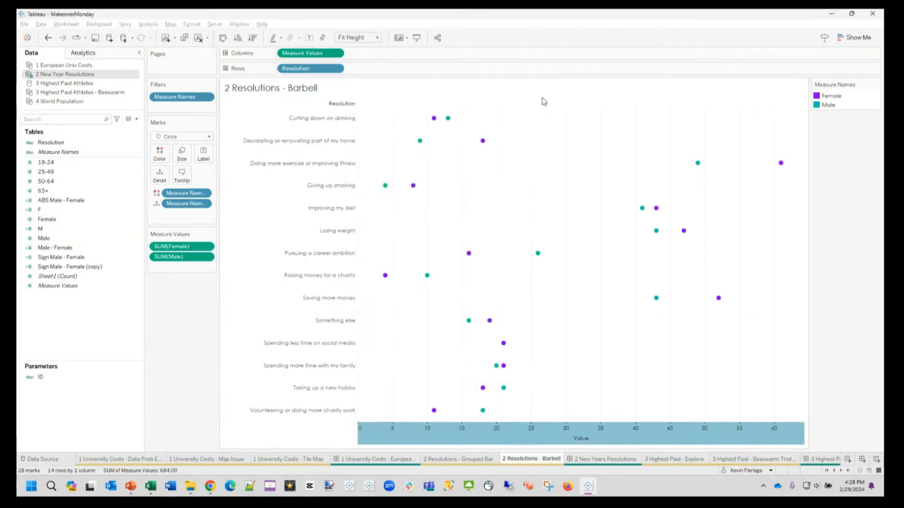
Step: Format the value axis numbers as Number (Custom) with 0 decimal places and a % suffix
{"action": "right_click", "coordinate": [509, 434]}
{"action": "left_click", "coordinate": [543, 403]}
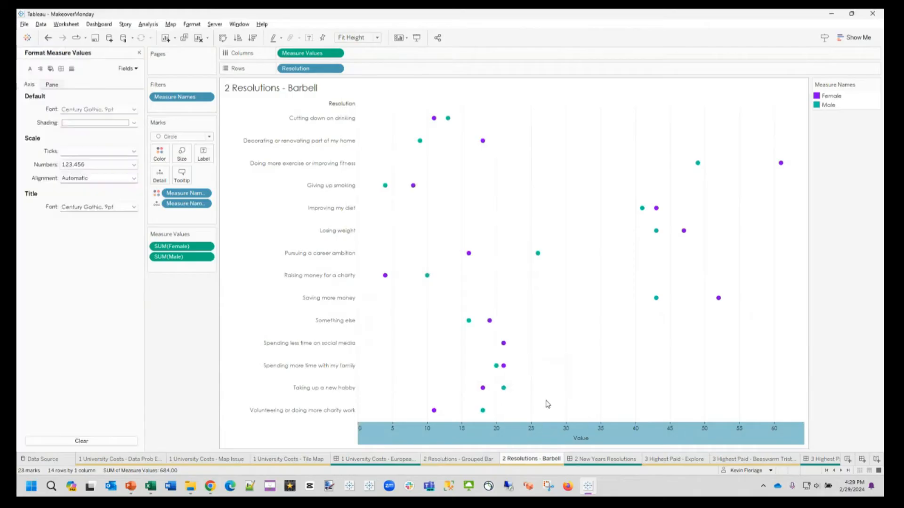
{"action": "left_click", "coordinate": [87, 165]}
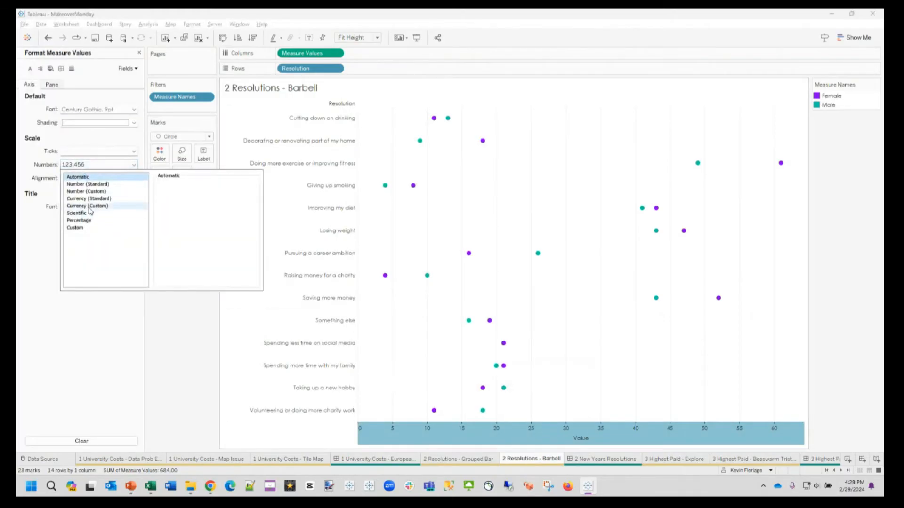
{"action": "left_click", "coordinate": [88, 184]}
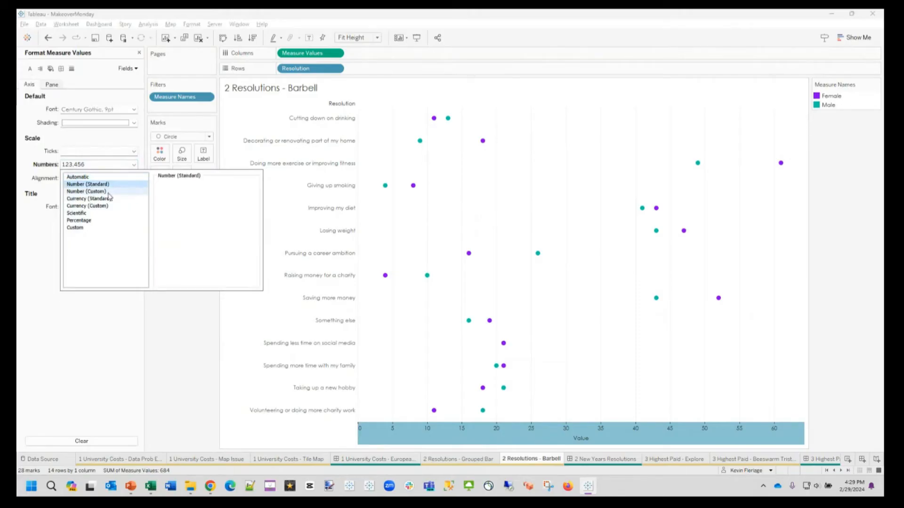
{"action": "left_click", "coordinate": [113, 192]}
{"action": "left_click", "coordinate": [182, 197]}
{"action": "left_click", "coordinate": [182, 196]}
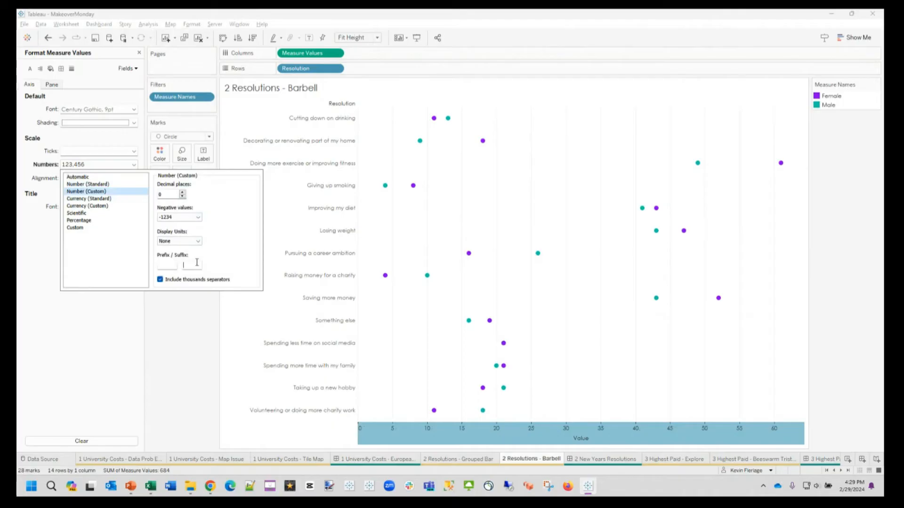
{"action": "type", "text": "%"}
{"action": "left_click", "coordinate": [180, 359]}
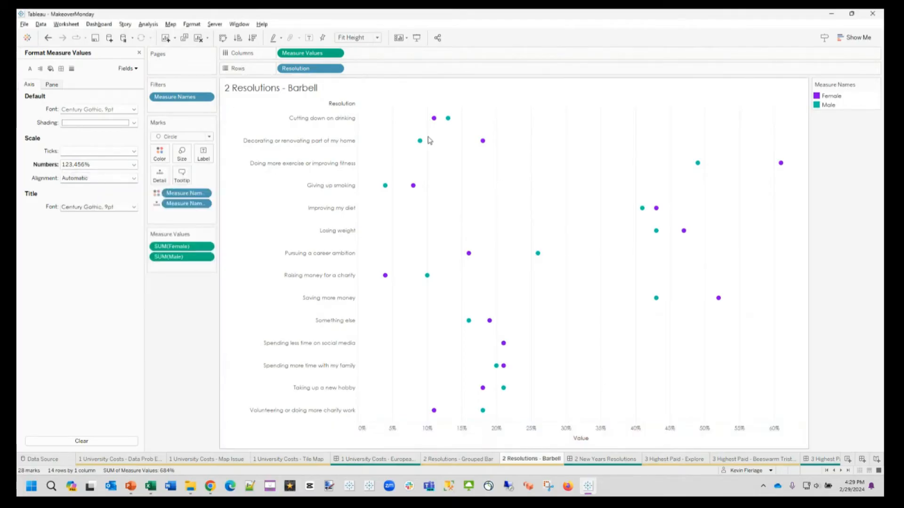
Step: Duplicate Measure Values on Columns and turn the copy into lines connected by Measure Names on Path
{"action": "mouse_move", "coordinate": [435, 124]}
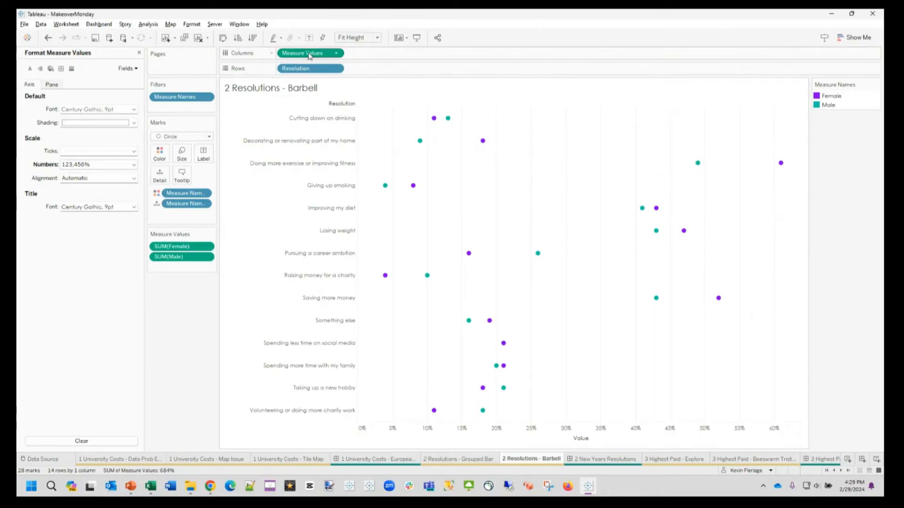
{"action": "left_click_drag", "start_coordinate": [308, 55], "coordinate": [386, 55]}
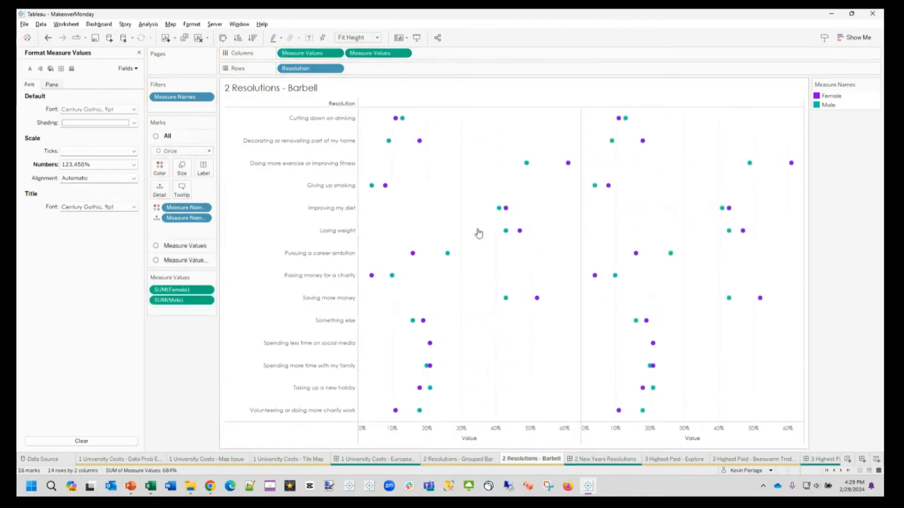
{"action": "left_click", "coordinate": [184, 260]}
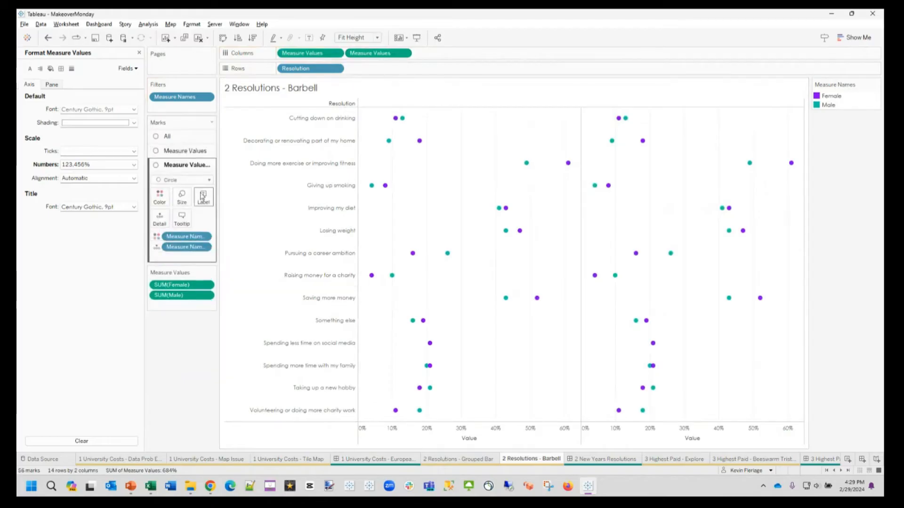
{"action": "left_click", "coordinate": [187, 179]}
{"action": "left_click", "coordinate": [168, 210]}
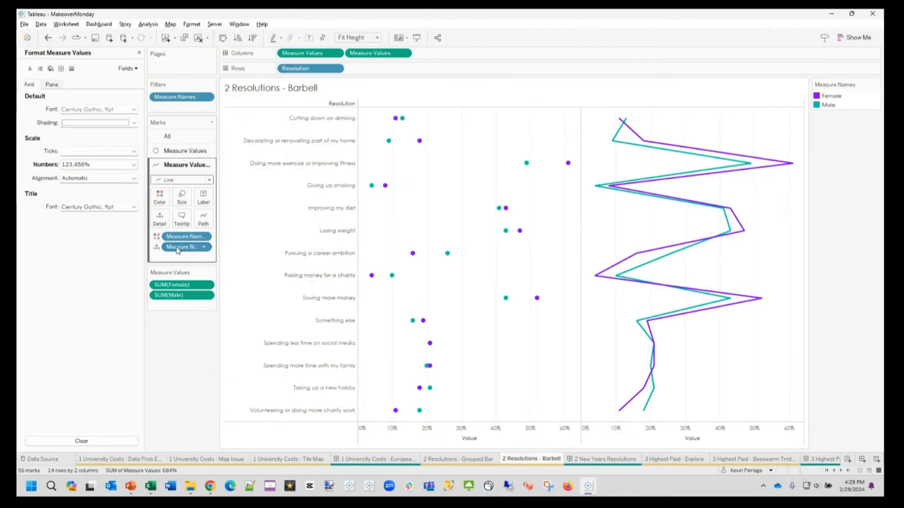
{"action": "left_click_drag", "start_coordinate": [181, 251], "coordinate": [204, 225]}
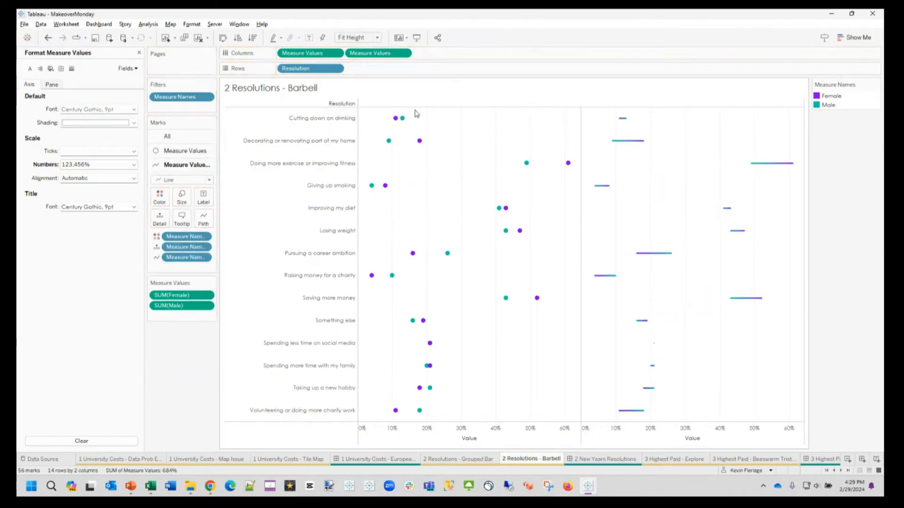
Step: Combine the two Measure Values charts into a dual axis and synchronize the axes
{"action": "left_click", "coordinate": [404, 53]}
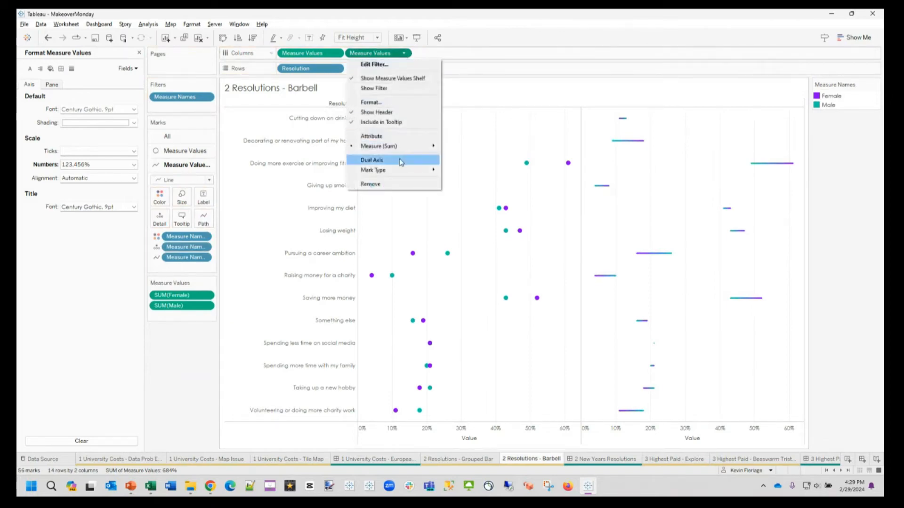
{"action": "left_click", "coordinate": [417, 160]}
{"action": "right_click", "coordinate": [436, 118]}
{"action": "left_click", "coordinate": [478, 171]}
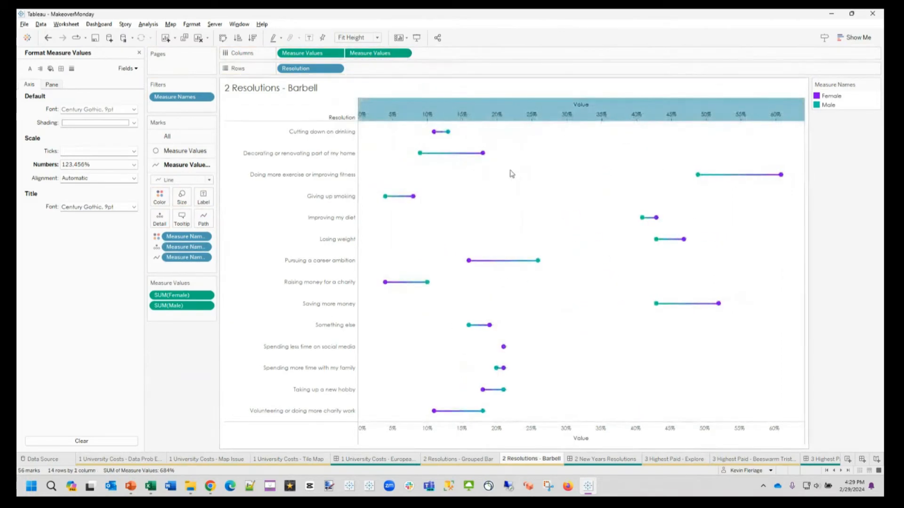
{"action": "left_click", "coordinate": [550, 177]}
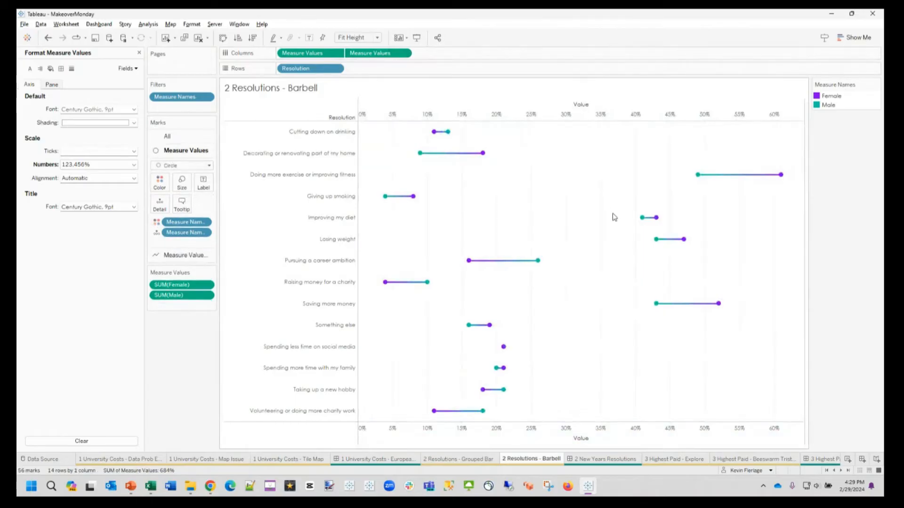
Step: Increase the size of the circle marks so they stand out at the ends of the connecting lines
{"action": "left_click", "coordinate": [182, 182]}
{"action": "left_click_drag", "start_coordinate": [207, 207], "coordinate": [212, 206]}
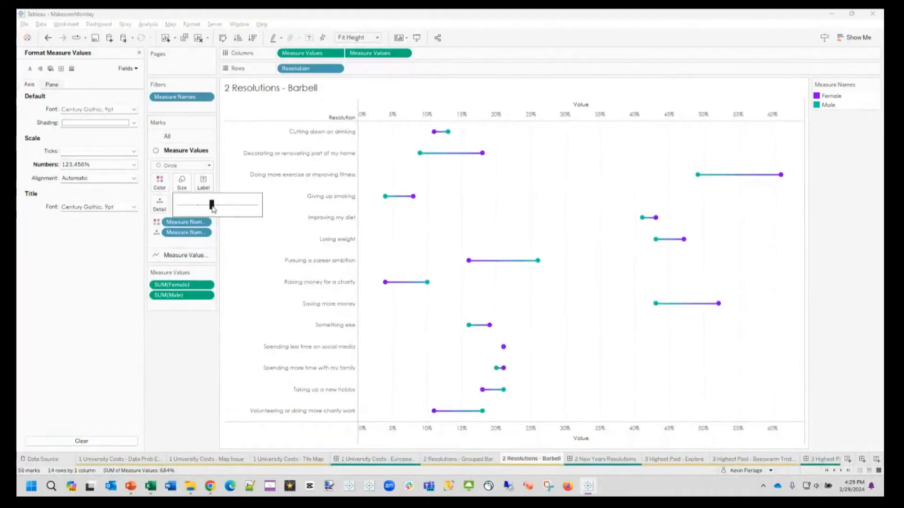
{"action": "left_click", "coordinate": [689, 393]}
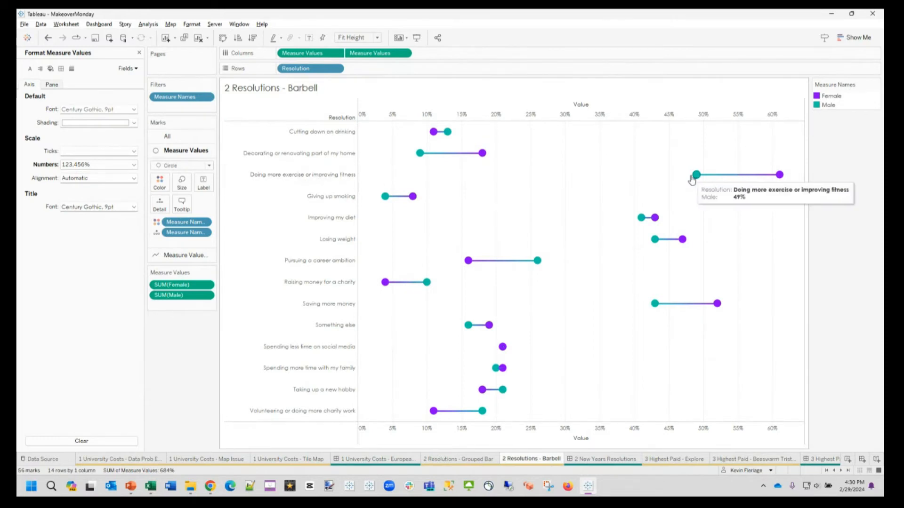
Step: Inspect the Male and Female values for Doing more exercise or improving fitness in the barbell chart
{"action": "mouse_move", "coordinate": [779, 186]}
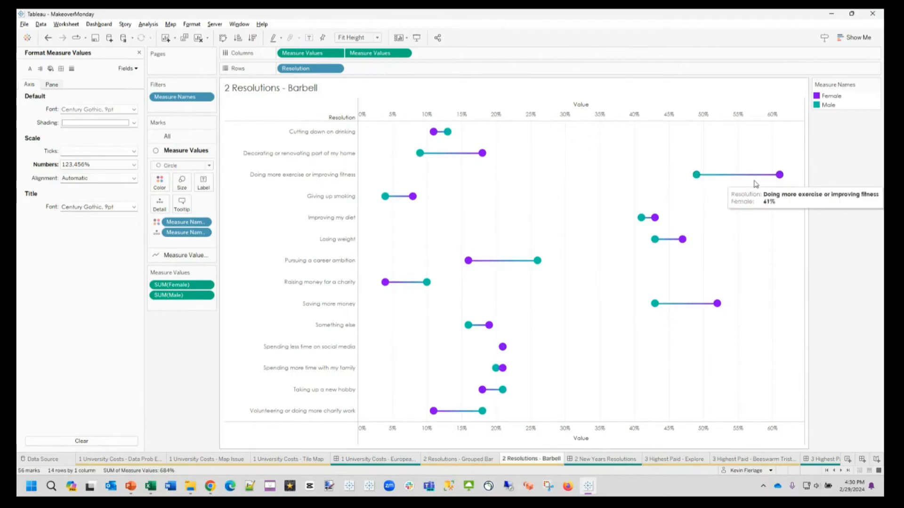
{"action": "mouse_move", "coordinate": [701, 183]}
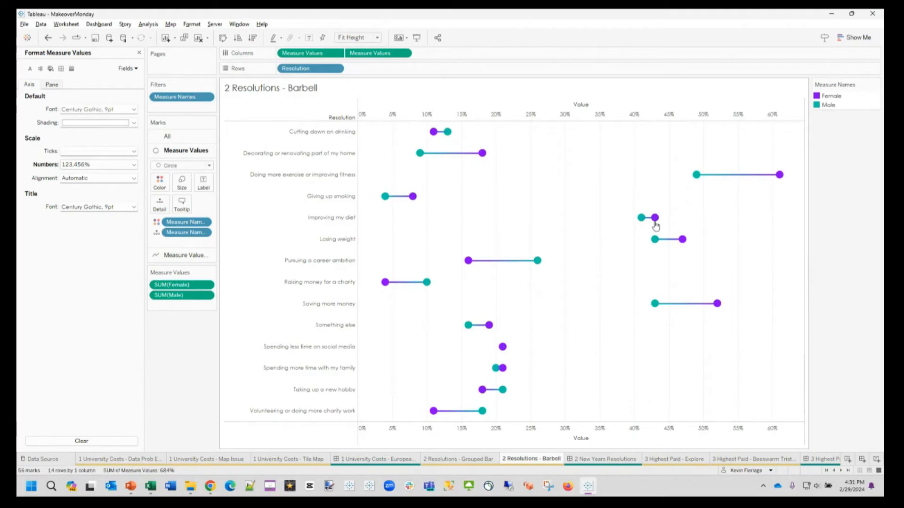
Step: Close the axis formatting pane and review the formula of the Male - Female calculated field
{"action": "mouse_move", "coordinate": [781, 178]}
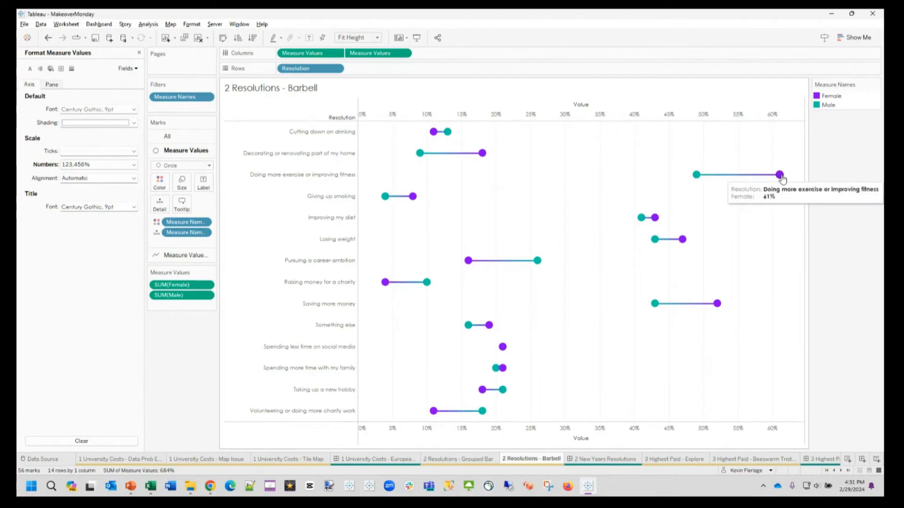
{"action": "mouse_move", "coordinate": [538, 272]}
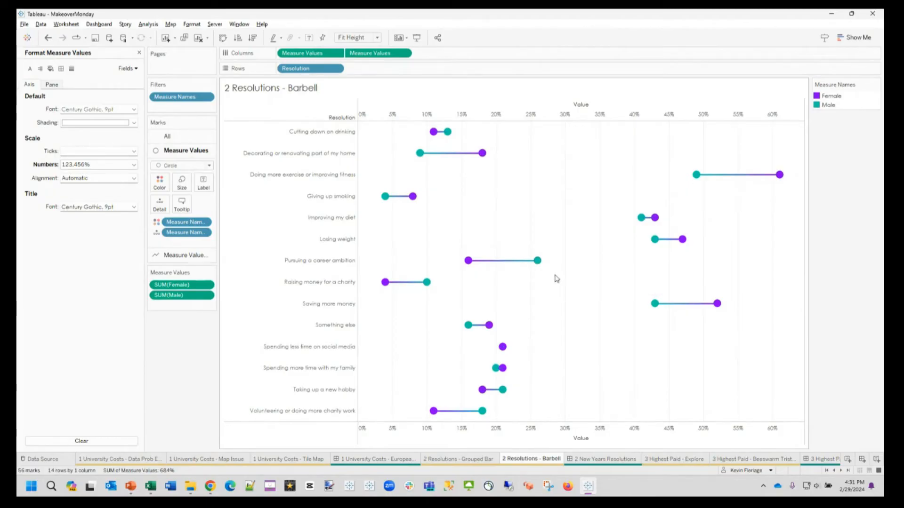
{"action": "left_click", "coordinate": [139, 53]}
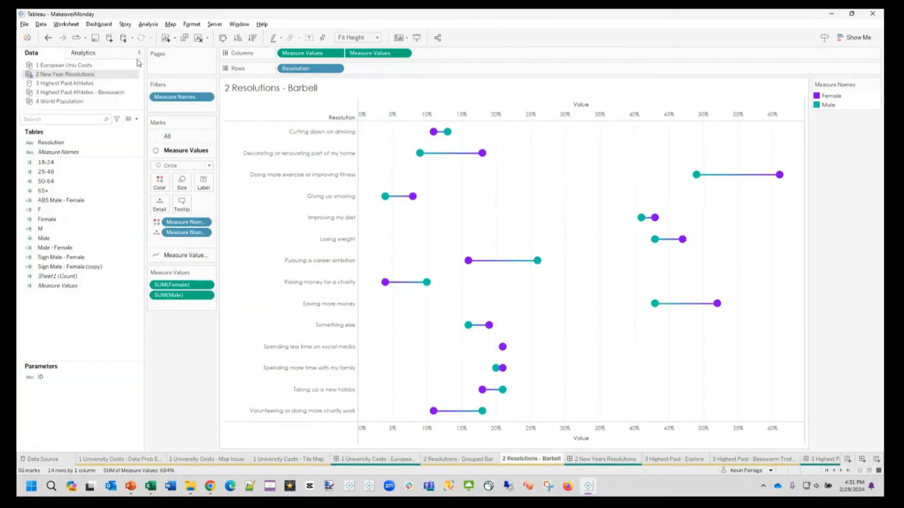
{"action": "right_click", "coordinate": [74, 260]}
{"action": "left_click", "coordinate": [60, 252]}
{"action": "right_click", "coordinate": [59, 252]}
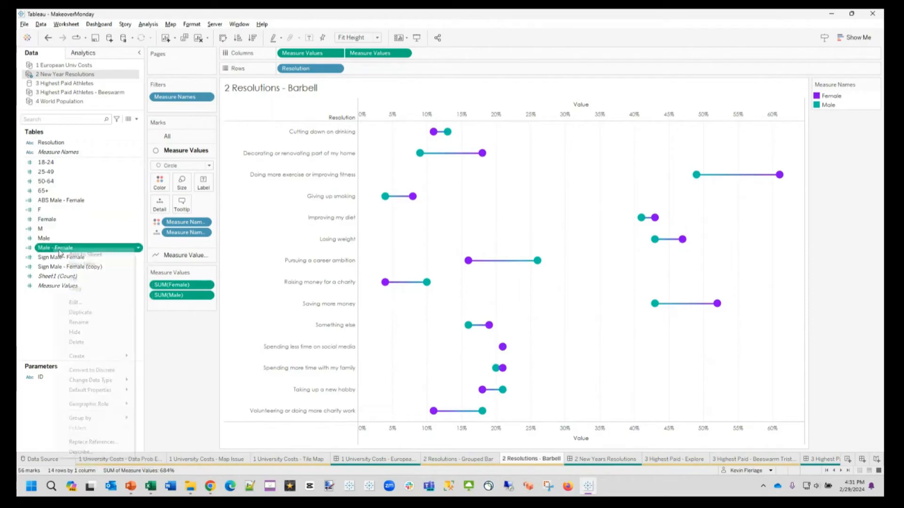
{"action": "left_click", "coordinate": [74, 302]}
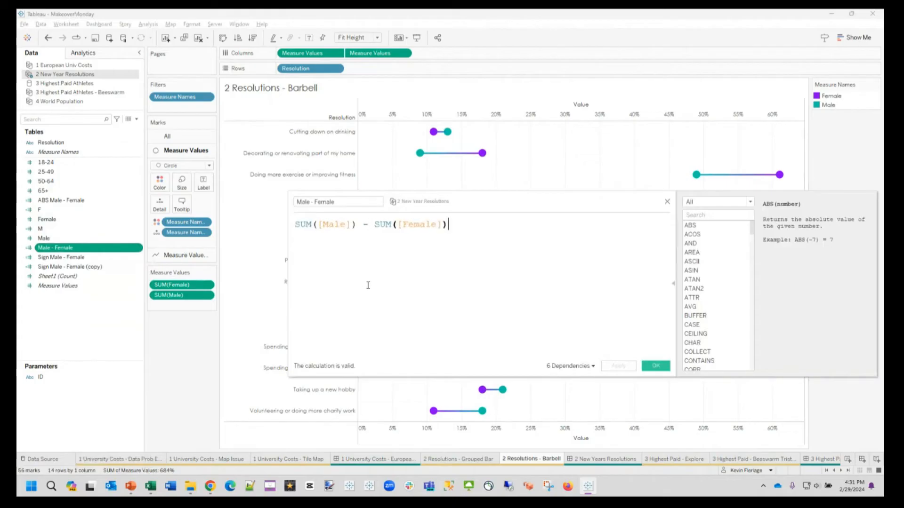
{"action": "left_click", "coordinate": [655, 366]}
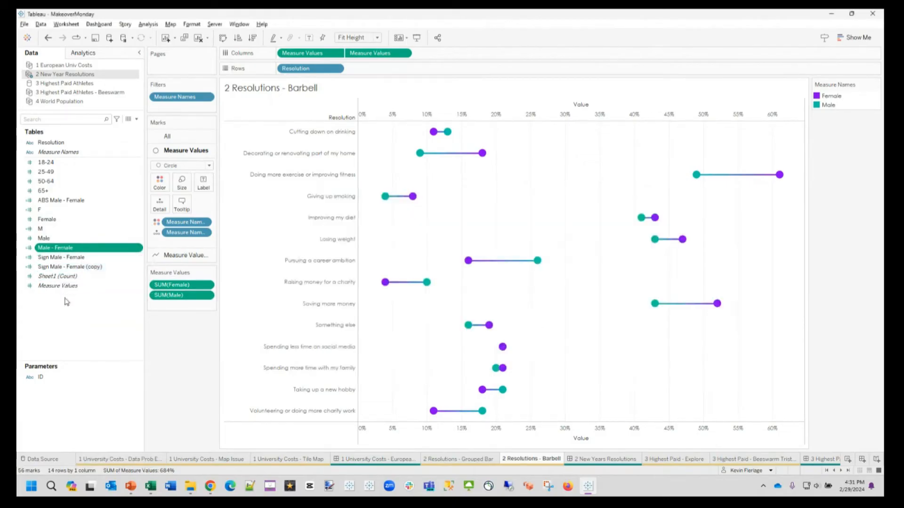
Step: Review the Sign Male - Female calculated field and the description of its SIGN function
{"action": "right_click", "coordinate": [63, 259]}
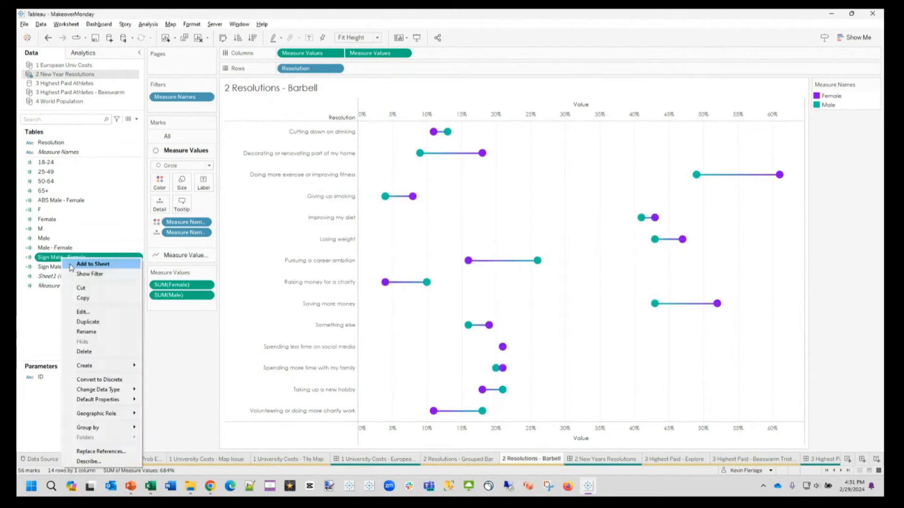
{"action": "left_click", "coordinate": [85, 312]}
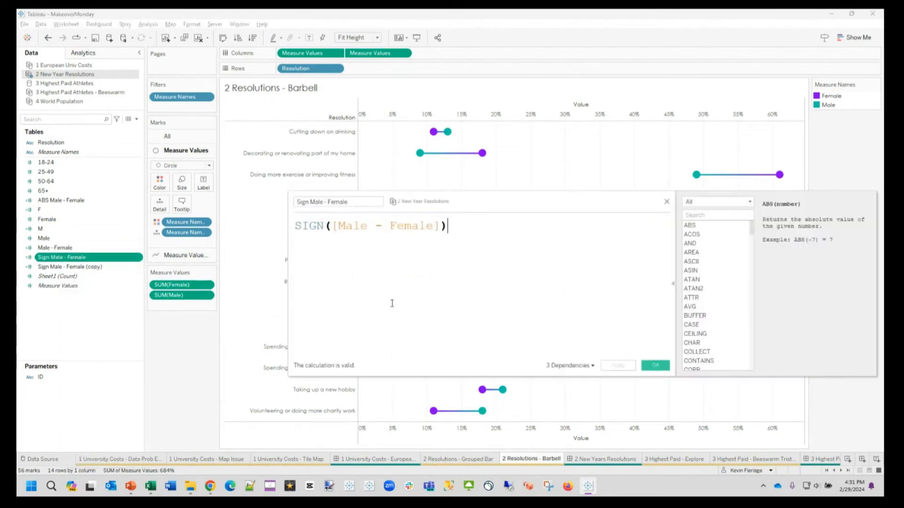
{"action": "left_click", "coordinate": [310, 225]}
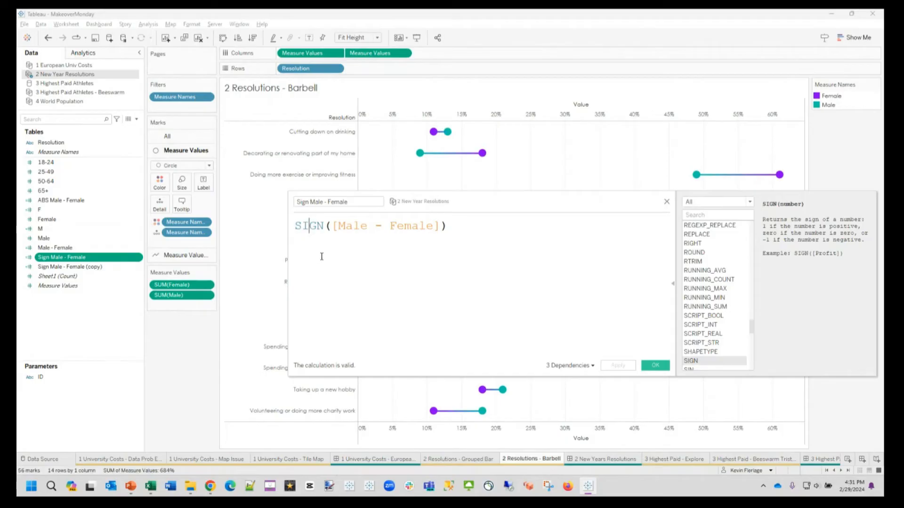
{"action": "left_click", "coordinate": [489, 229]}
{"action": "left_click", "coordinate": [657, 366]}
Step: Color the connecting lines by Sign Male - Female as a discrete field and check the colors assigned to -1, 0 and 1
{"action": "left_click", "coordinate": [181, 259]}
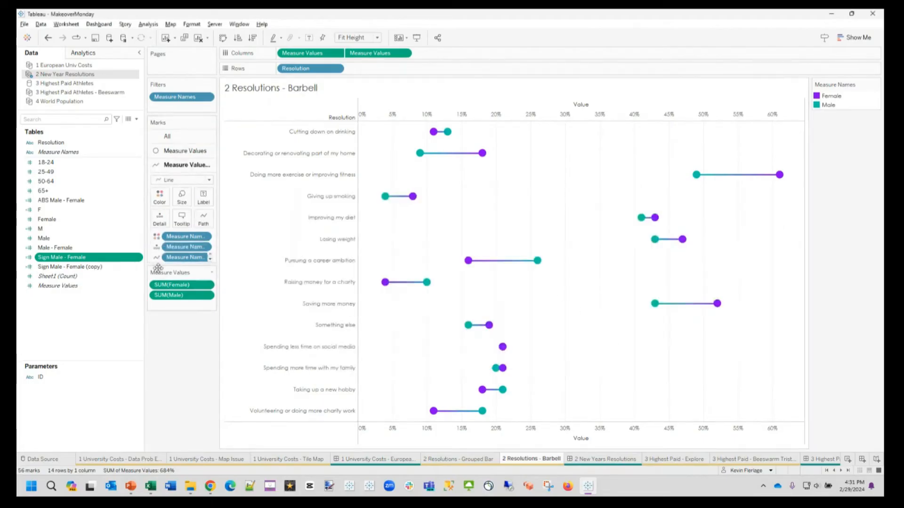
{"action": "left_click_drag", "start_coordinate": [70, 257], "coordinate": [156, 200]}
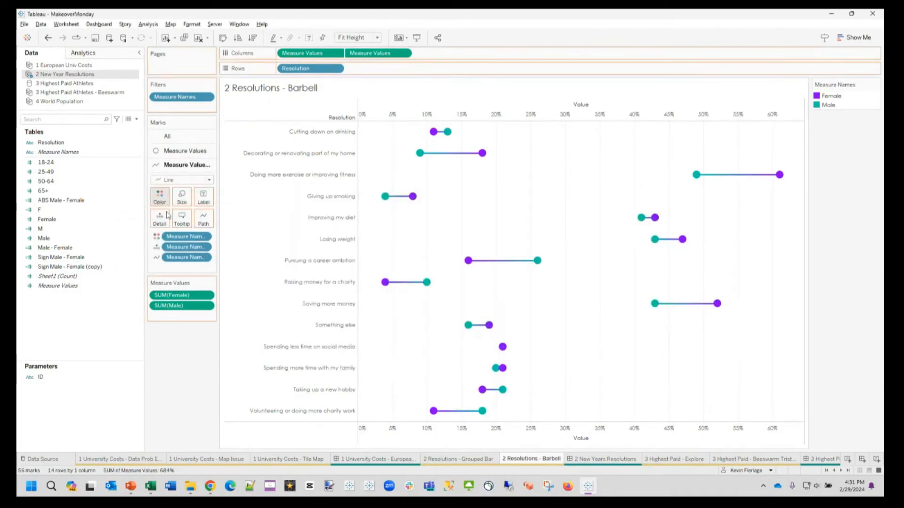
{"action": "right_click", "coordinate": [166, 238]}
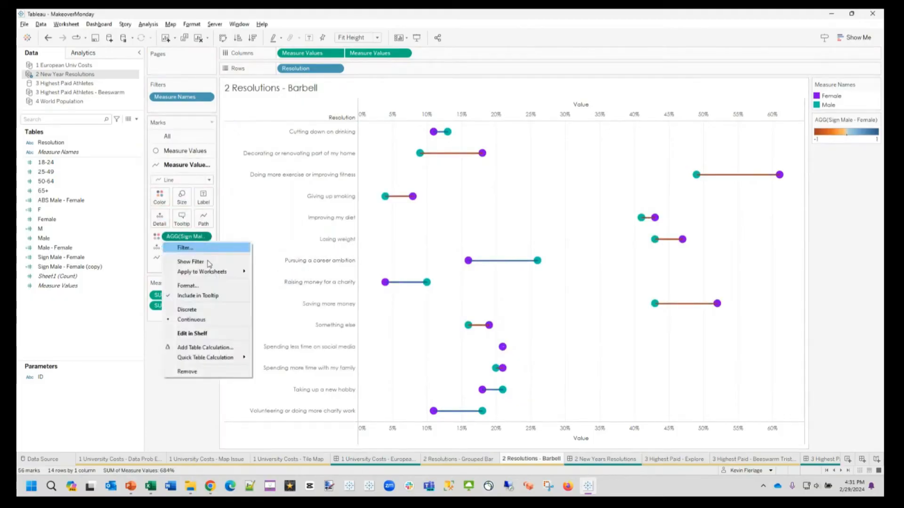
{"action": "left_click", "coordinate": [188, 309]}
{"action": "left_click", "coordinate": [160, 197]}
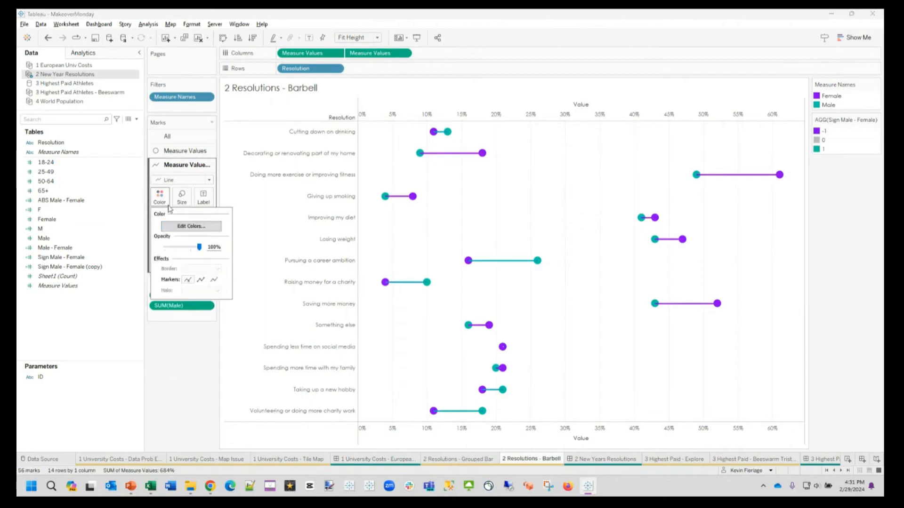
{"action": "left_click", "coordinate": [190, 226]}
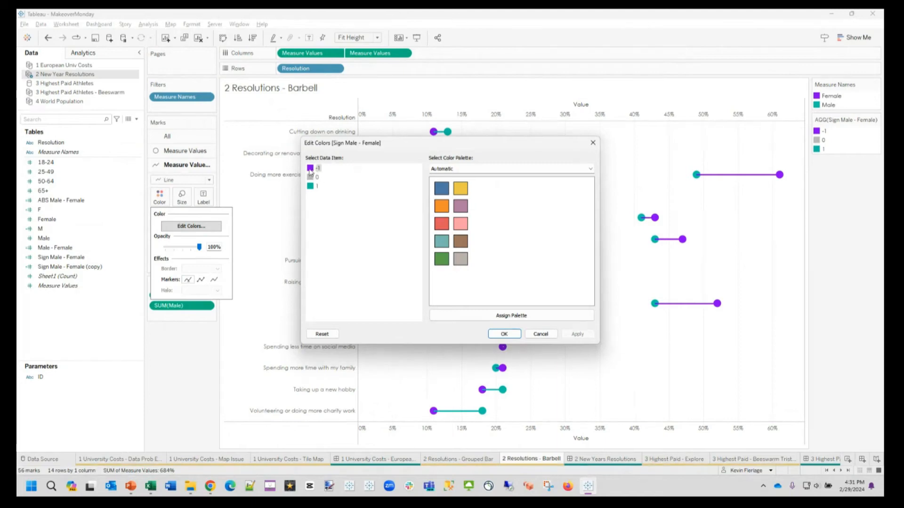
{"action": "left_click", "coordinate": [312, 188]}
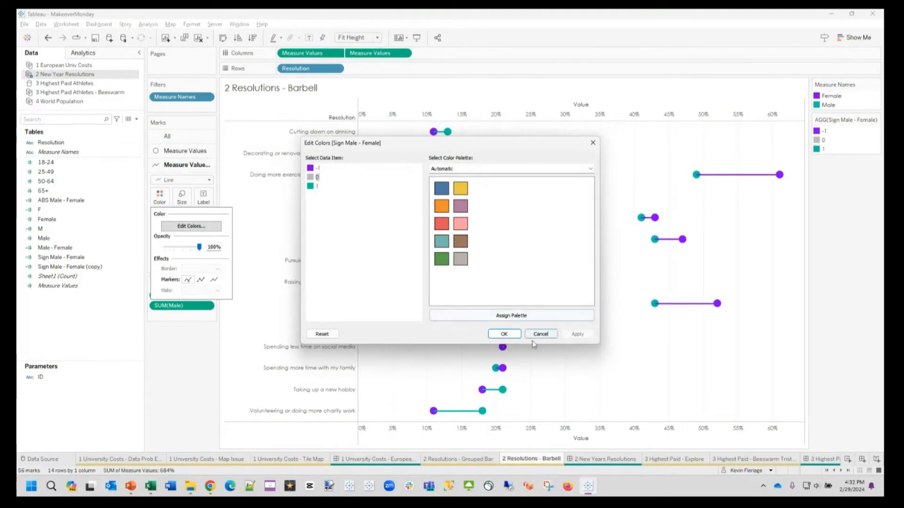
{"action": "left_click", "coordinate": [505, 334]}
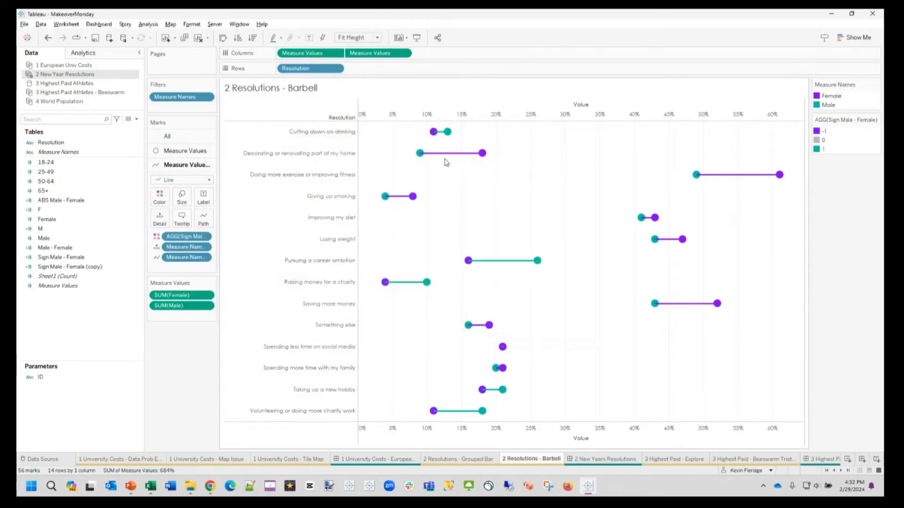
Step: Swap the order of the two Measure Values fields on Columns so the circles sit in front of the connecting lines
{"action": "mouse_move", "coordinate": [384, 202]}
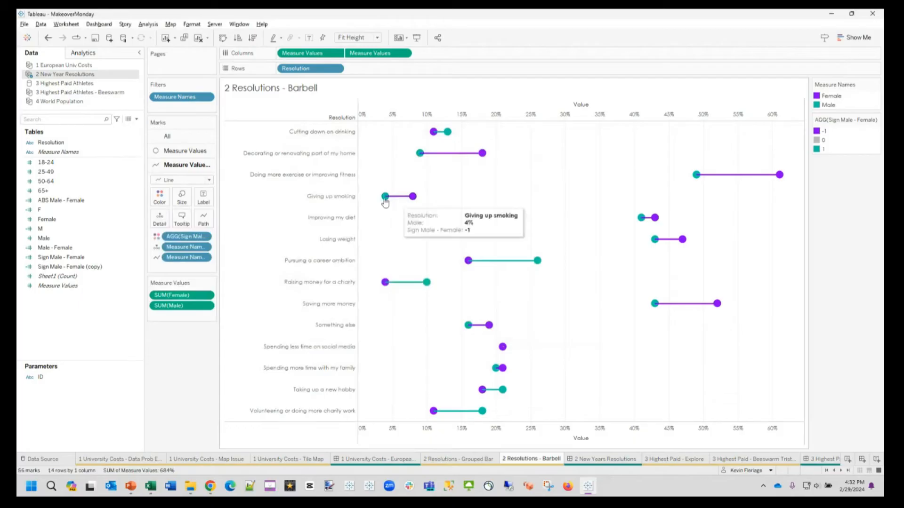
{"action": "left_click_drag", "start_coordinate": [304, 53], "coordinate": [453, 55]}
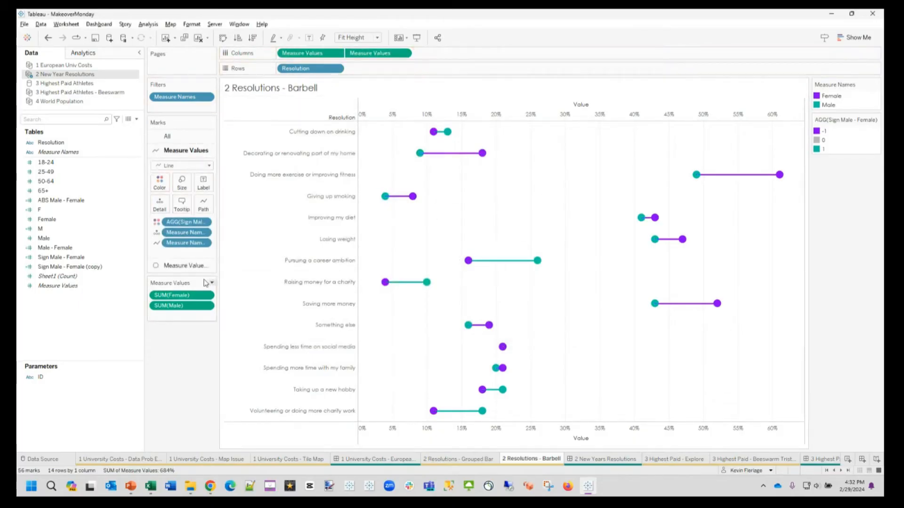
{"action": "left_click", "coordinate": [184, 265]}
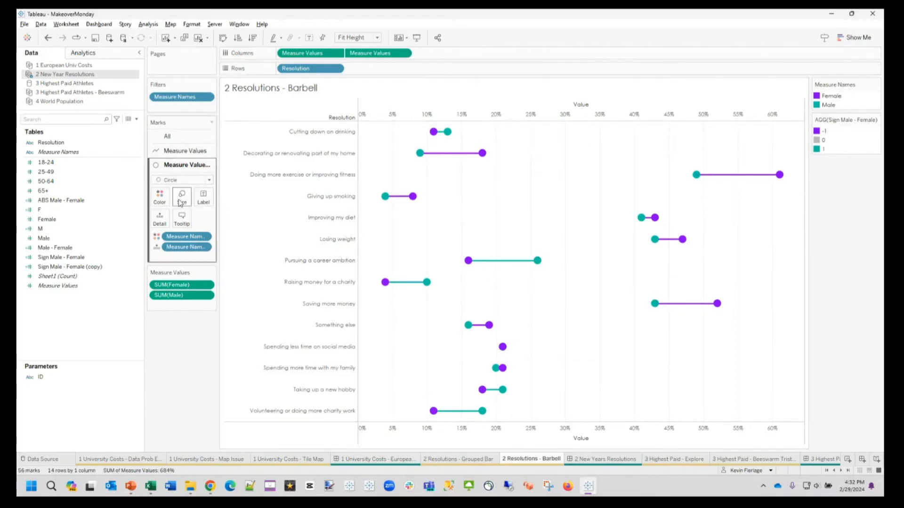
{"action": "left_click", "coordinate": [162, 199]}
{"action": "left_click_drag", "start_coordinate": [199, 247], "coordinate": [237, 220]}
{"action": "left_click", "coordinate": [181, 199]}
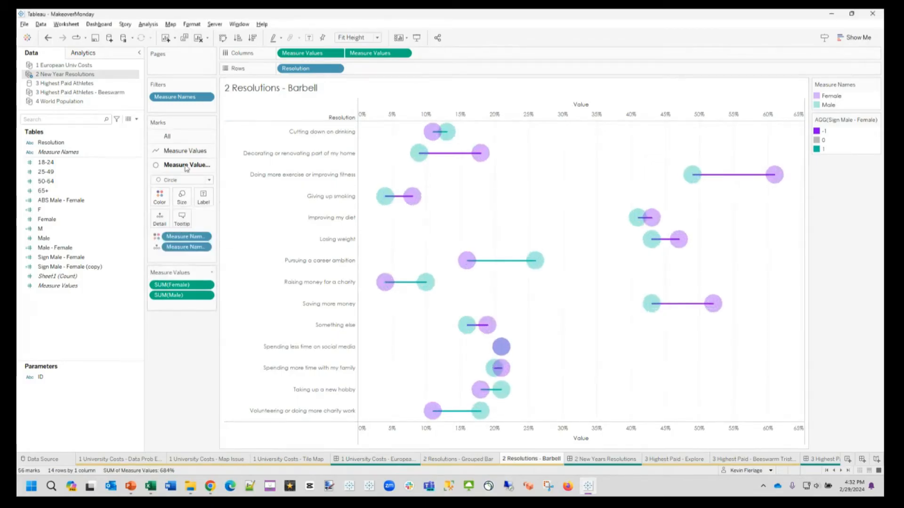
{"action": "left_click", "coordinate": [48, 38]}
{"action": "left_click", "coordinate": [47, 38]}
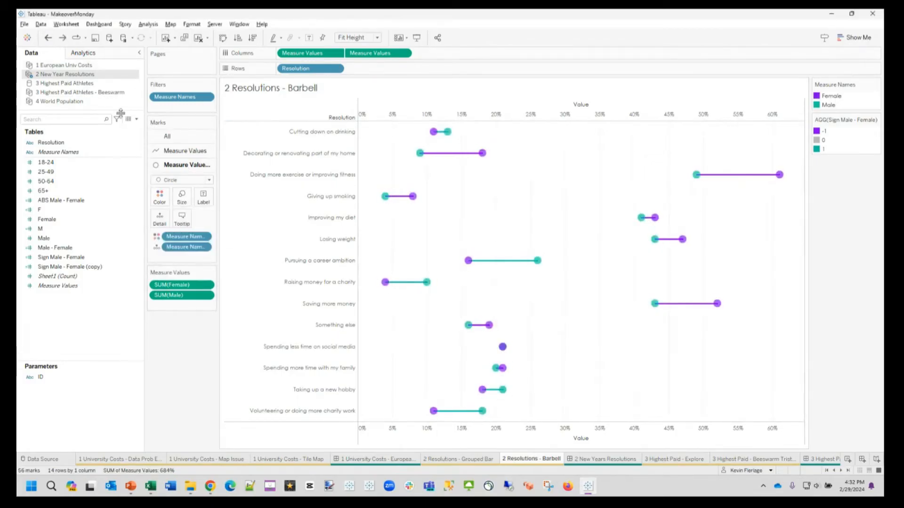
Step: Lower the opacity of the connecting lines and increase their size to the maximum so they form thick bands behind the circles
{"action": "left_click", "coordinate": [185, 150]}
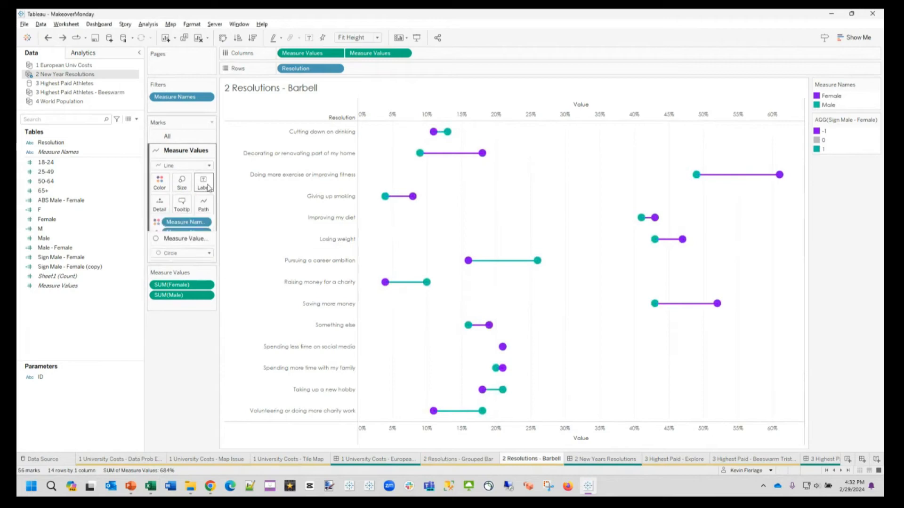
{"action": "left_click", "coordinate": [160, 183]}
{"action": "left_click_drag", "start_coordinate": [196, 234], "coordinate": [175, 234]}
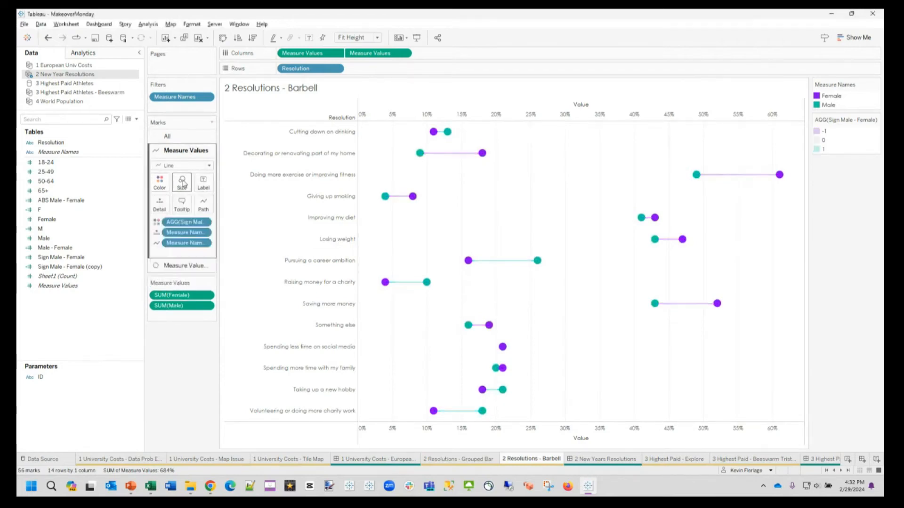
{"action": "left_click", "coordinate": [182, 183]}
{"action": "left_click_drag", "start_coordinate": [197, 205], "coordinate": [258, 205]}
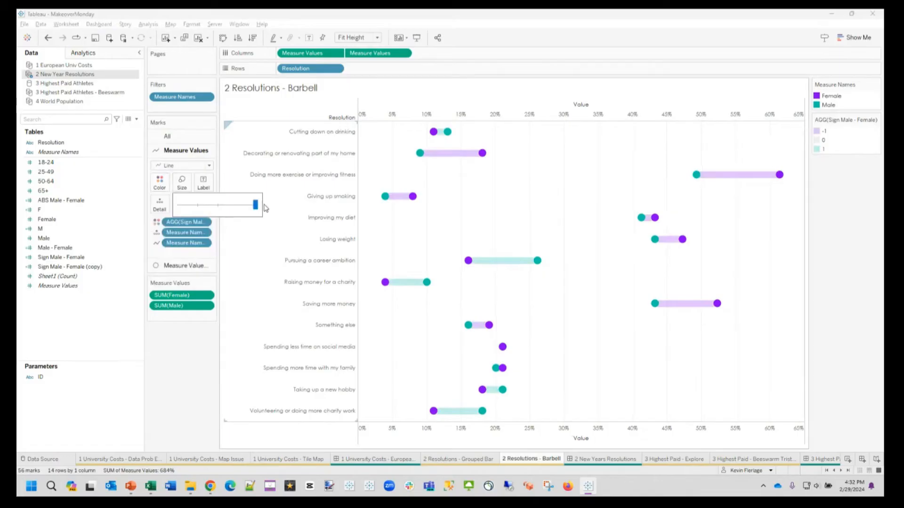
{"action": "left_click", "coordinate": [830, 338]}
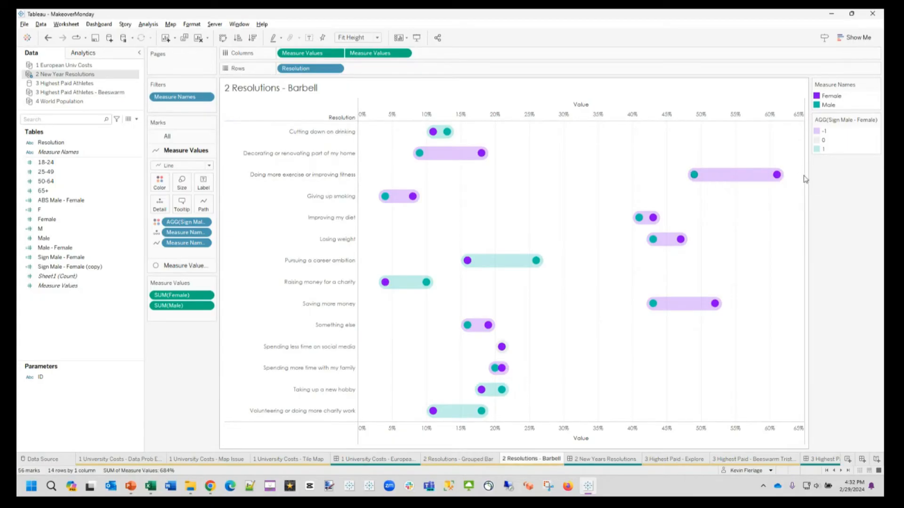
Step: View the finished barbell design on the 2 New Years Resolutions dashboard
{"action": "mouse_move", "coordinate": [711, 184]}
{"action": "mouse_move", "coordinate": [450, 162]}
{"action": "left_click", "coordinate": [598, 459]}
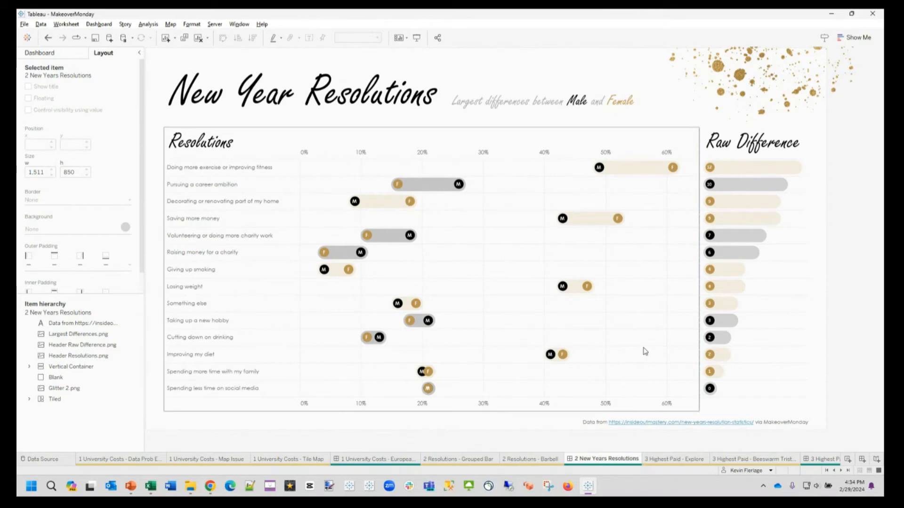
Step: Go to the 3 Highest Paid - Explore worksheet, and switch to the 2 Top 50 Athletes workbook in Excel
{"action": "left_click", "coordinate": [691, 461]}
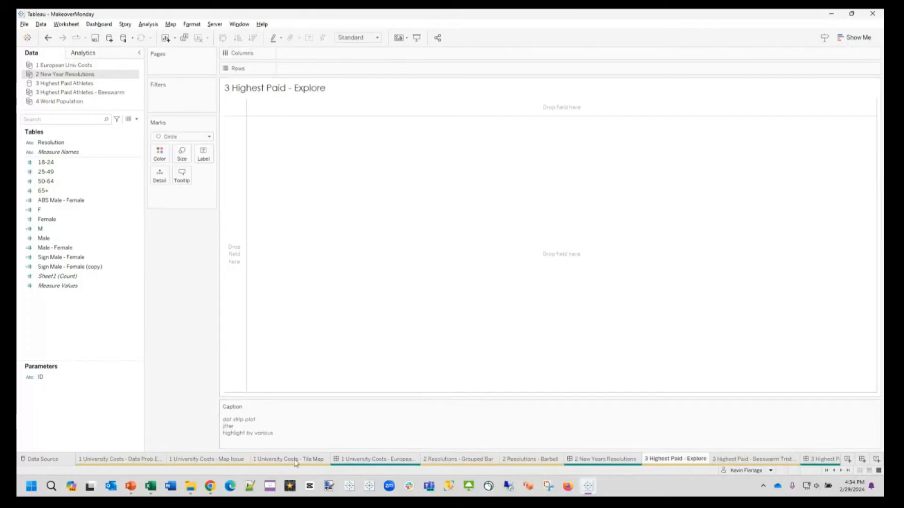
{"action": "mouse_move", "coordinate": [153, 485]}
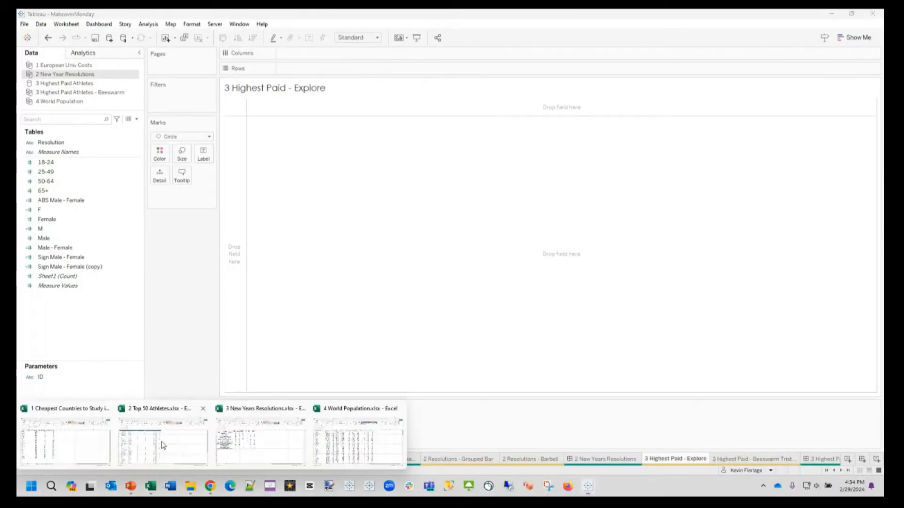
{"action": "left_click", "coordinate": [163, 448]}
{"action": "left_click", "coordinate": [352, 266]}
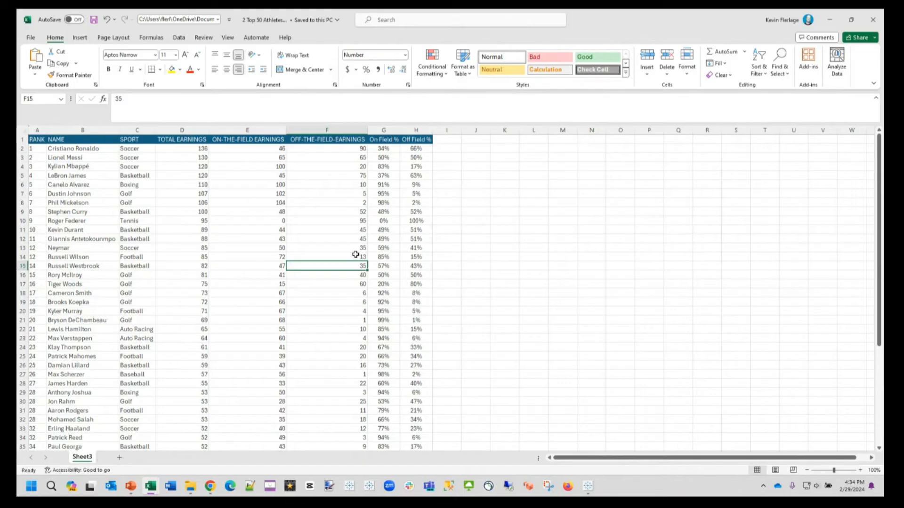
Step: Look through the whole athlete list down to rank 50 and return to the header row
{"action": "left_click", "coordinate": [299, 218]}
{"action": "scroll", "coordinate": [104, 274], "scroll_direction": "down", "scroll_amount": 11}
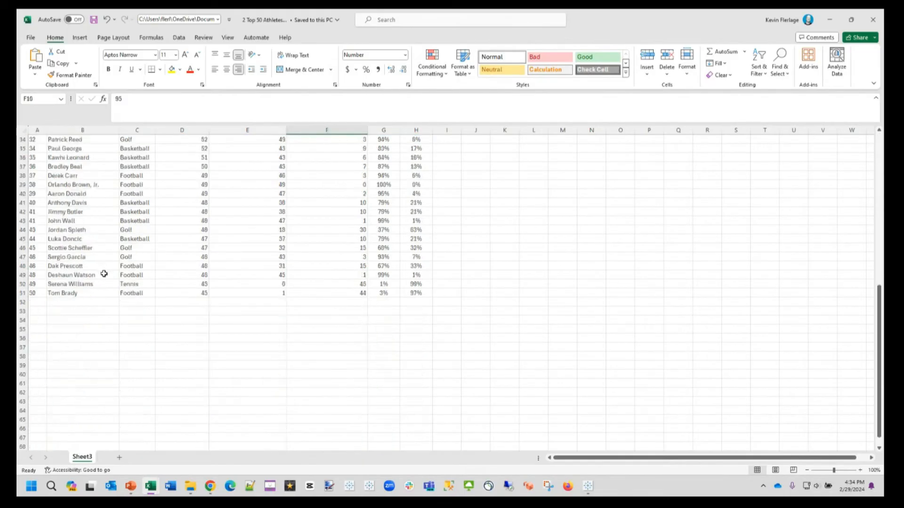
{"action": "scroll", "coordinate": [104, 274], "scroll_direction": "up", "scroll_amount": 11}
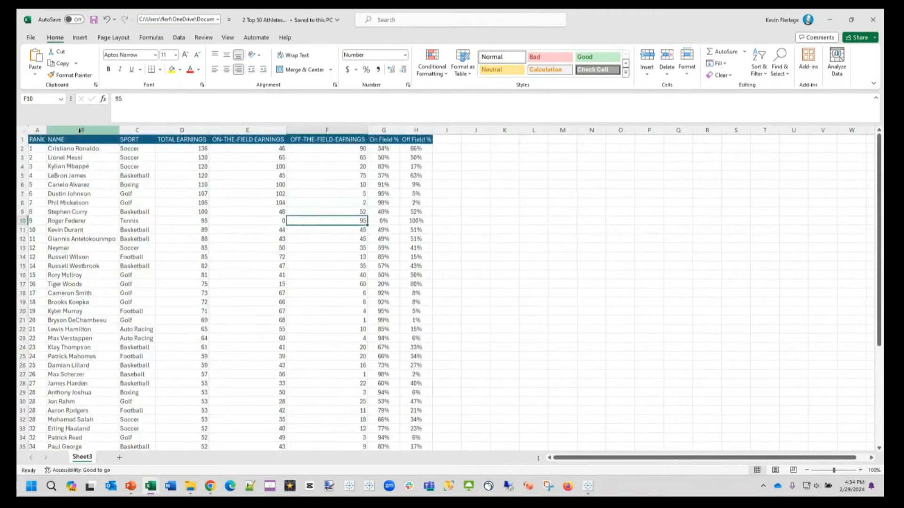
Step: Examine the sport, total, on-the-field and off-the-field earnings columns, the On Field % and Off Field % columns, and the formula in G2
{"action": "left_click", "coordinate": [138, 129]}
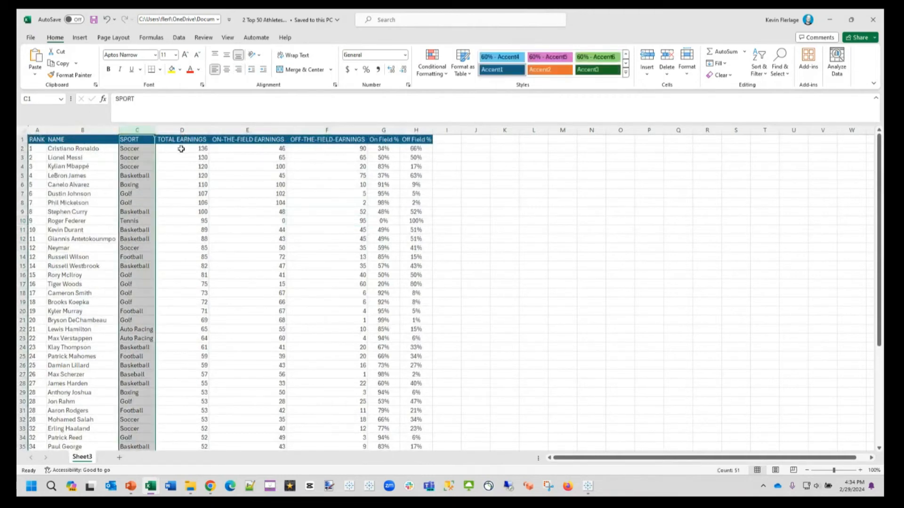
{"action": "left_click", "coordinate": [183, 139]}
{"action": "left_click", "coordinate": [235, 141]}
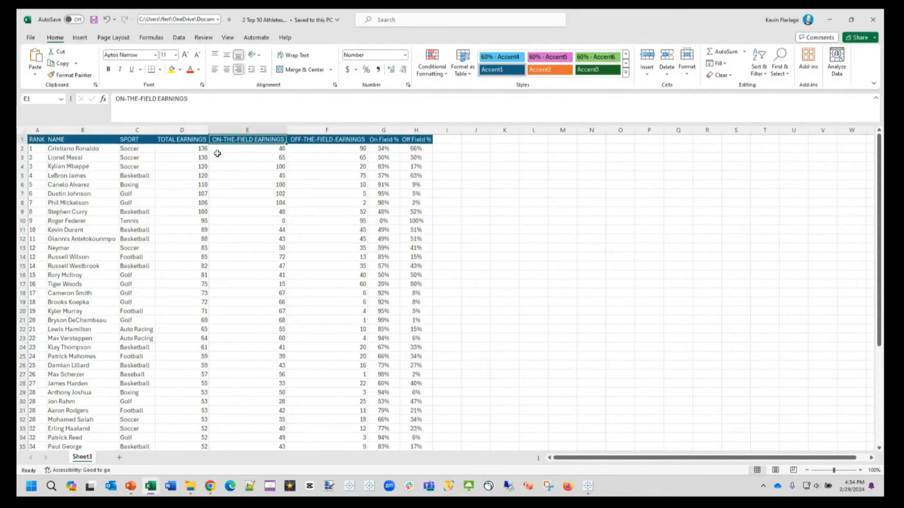
{"action": "left_click", "coordinate": [196, 139]}
{"action": "left_click", "coordinate": [268, 141]}
{"action": "left_click", "coordinate": [318, 138]}
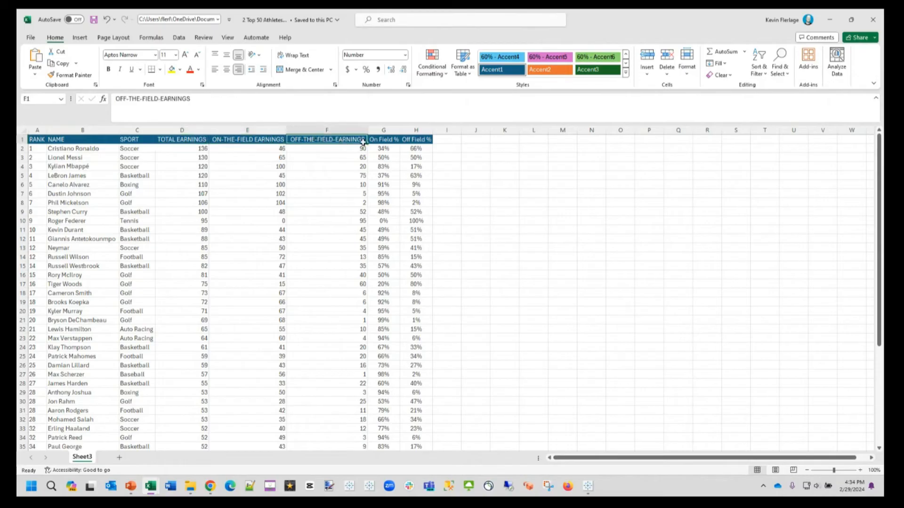
{"action": "left_click_drag", "start_coordinate": [390, 129], "coordinate": [412, 127]}
{"action": "left_click", "coordinate": [470, 220]}
{"action": "left_click", "coordinate": [383, 148]}
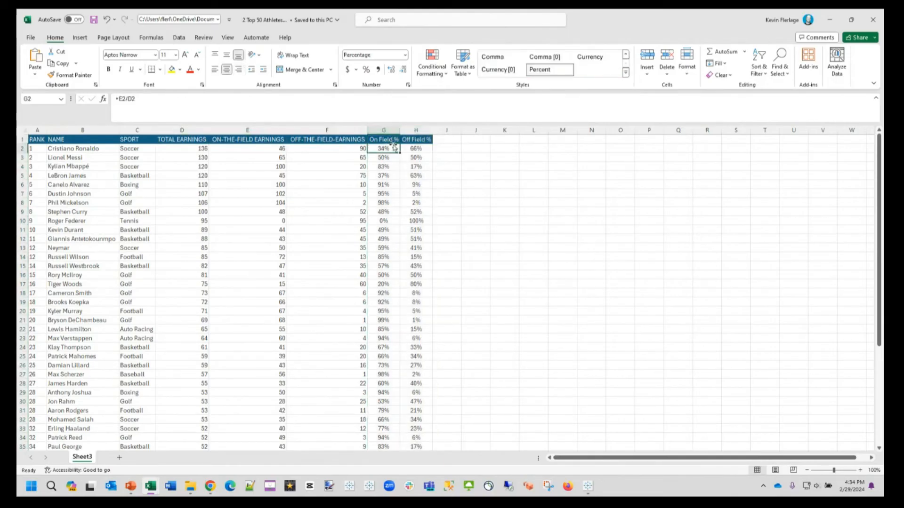
Step: Switch to the MakeoverMonday workbook in Tableau and select the 3 Highest Paid Athletes data source
{"action": "mouse_move", "coordinate": [588, 487]}
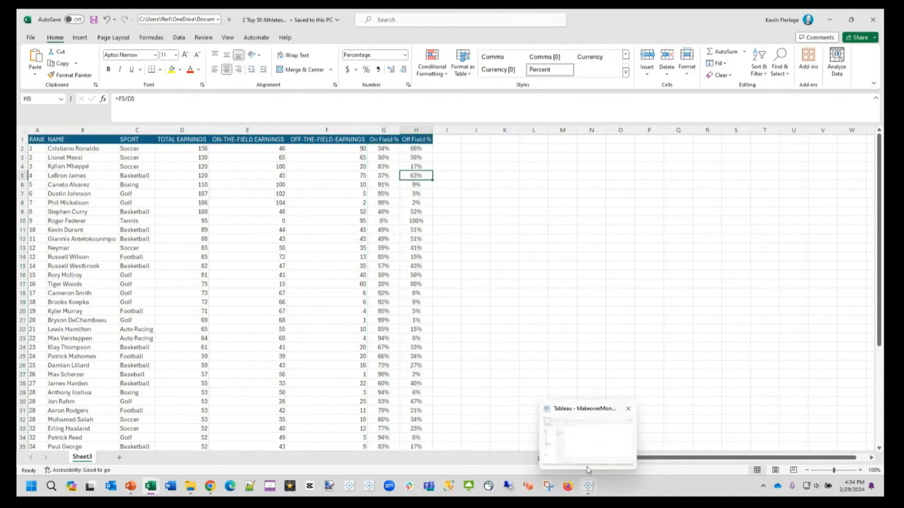
{"action": "left_click", "coordinate": [587, 452]}
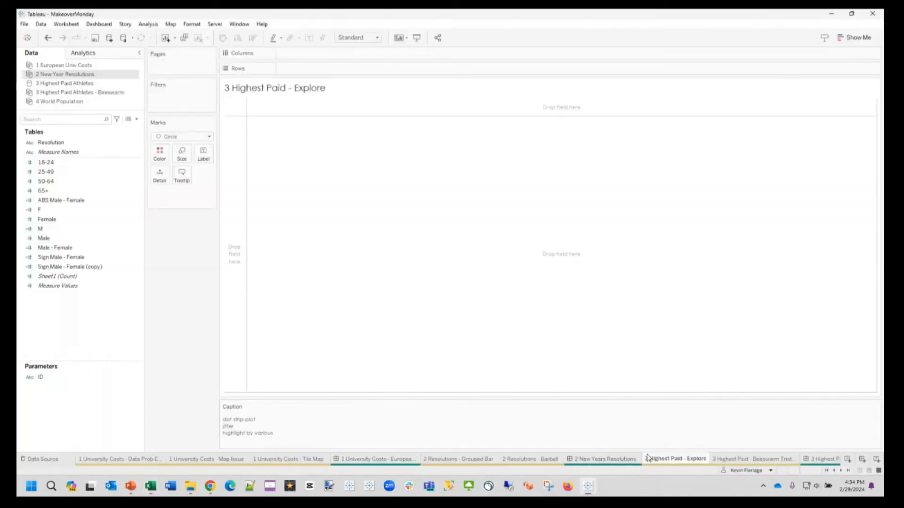
{"action": "mouse_move", "coordinate": [648, 457]}
{"action": "left_click", "coordinate": [86, 83]}
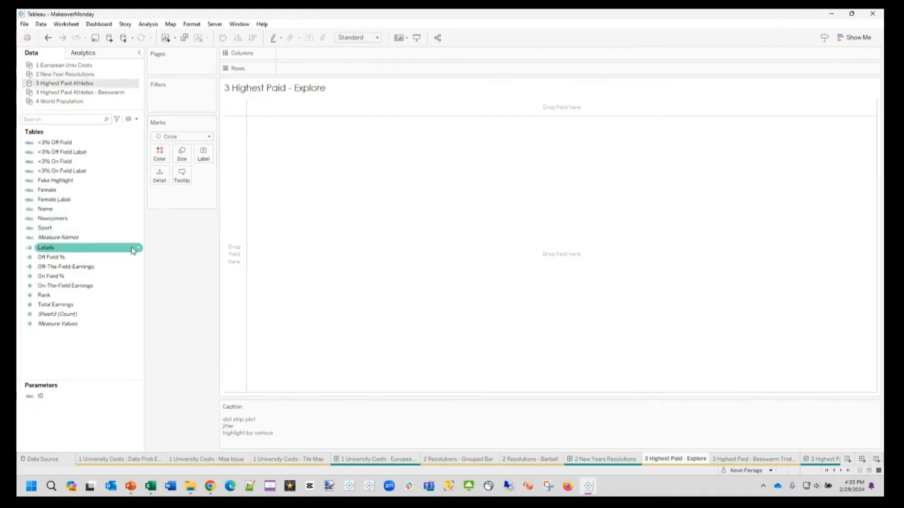
Step: Build a dot strip plot with Total Earnings on Columns and Name as detail, and make the row taller to enlarge the circles
{"action": "left_click", "coordinate": [64, 305]}
{"action": "left_click_drag", "start_coordinate": [63, 303], "coordinate": [314, 56]}
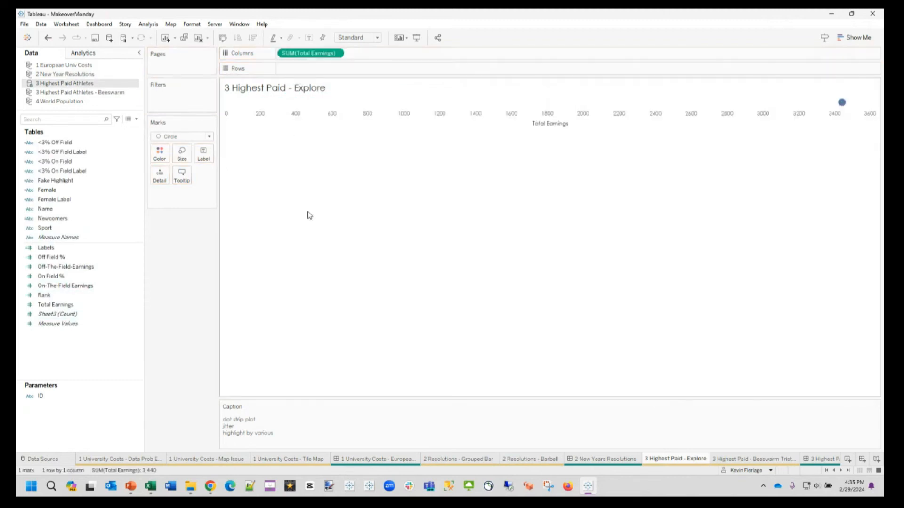
{"action": "left_click_drag", "start_coordinate": [47, 208], "coordinate": [167, 183]}
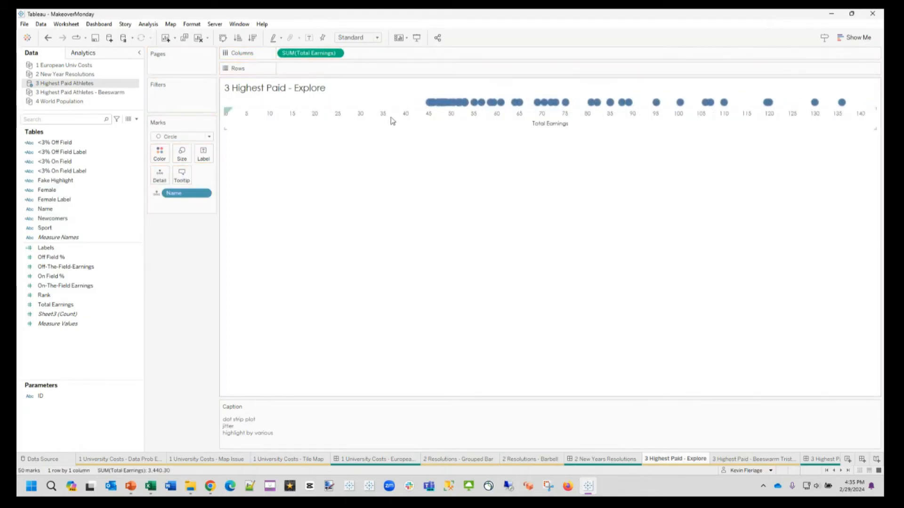
{"action": "left_click_drag", "start_coordinate": [398, 107], "coordinate": [398, 115]}
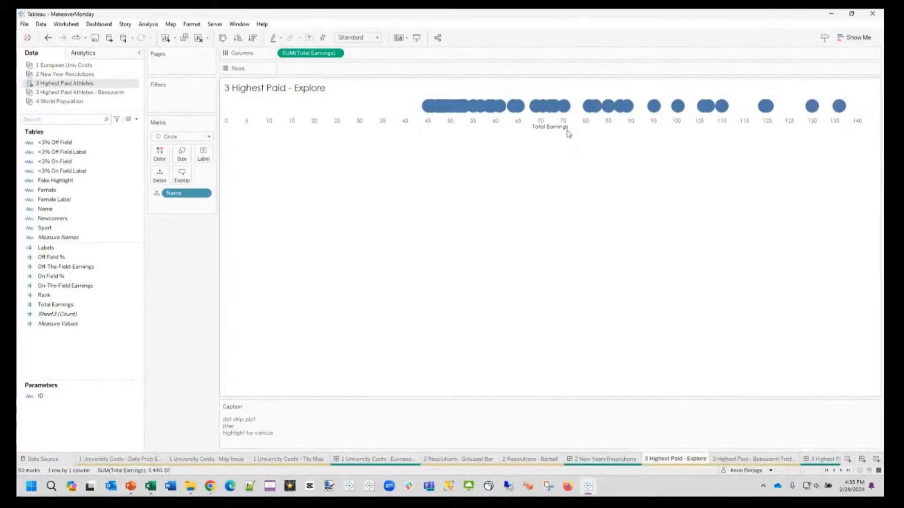
{"action": "left_click_drag", "start_coordinate": [567, 130], "coordinate": [567, 141]}
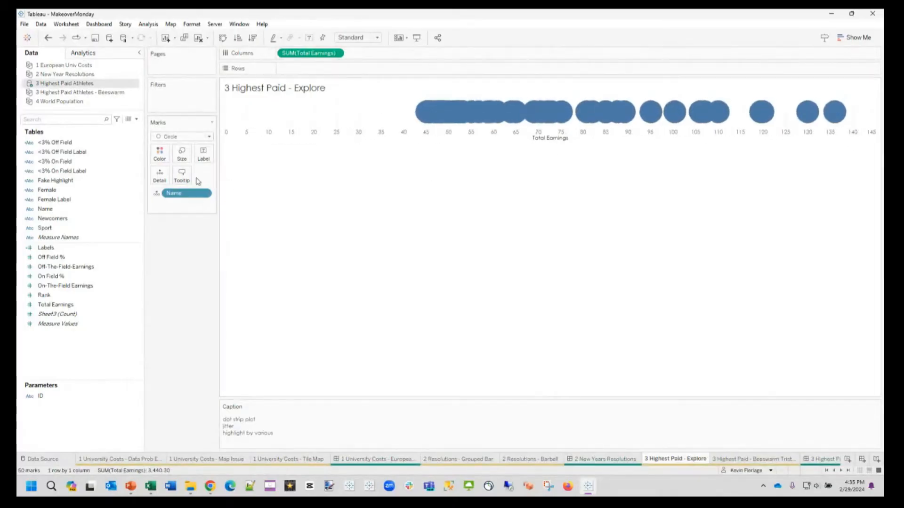
Step: Set the circles' opacity to 58%, give them a white border, and check individual athletes along the strip
{"action": "left_click", "coordinate": [160, 153]}
{"action": "left_click_drag", "start_coordinate": [208, 258], "coordinate": [188, 258]}
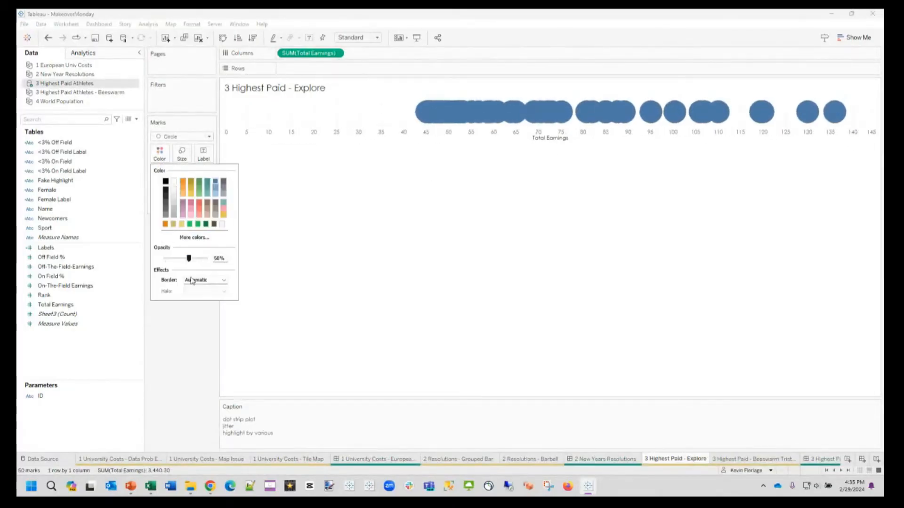
{"action": "left_click", "coordinate": [197, 280]}
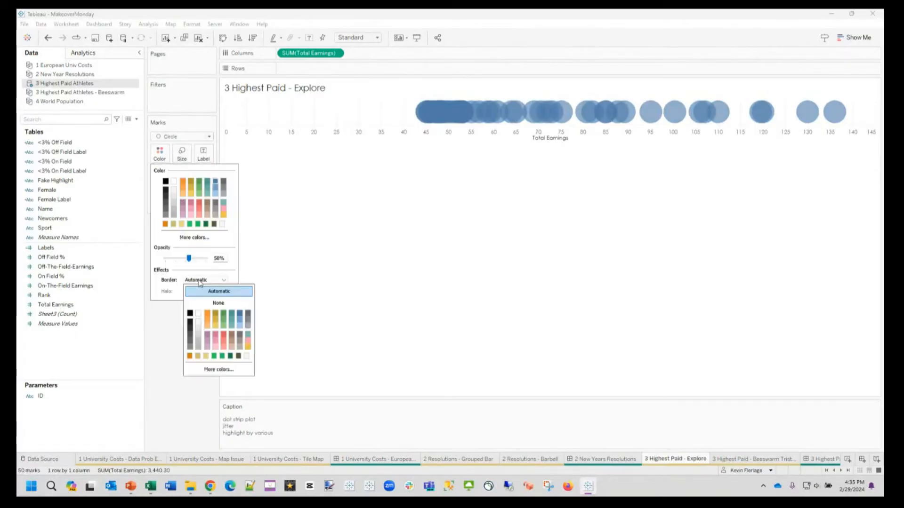
{"action": "left_click", "coordinate": [198, 312]}
{"action": "left_click", "coordinate": [174, 324]}
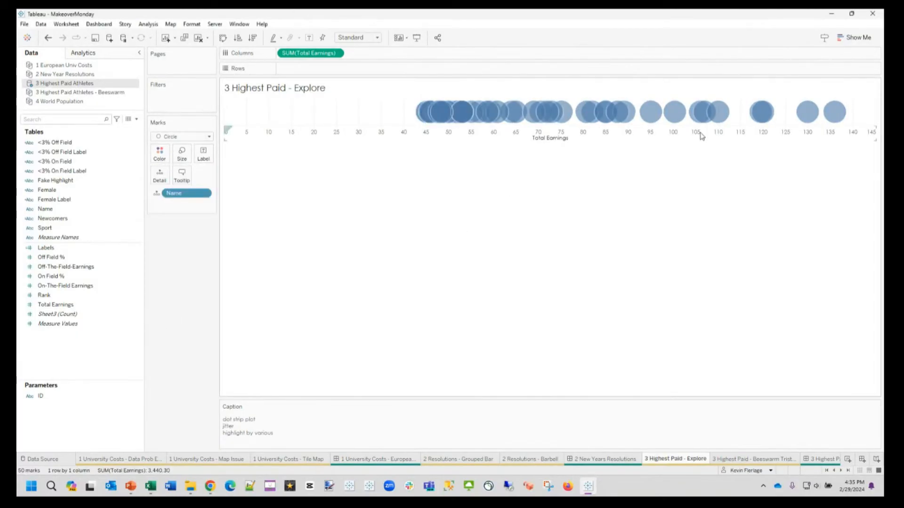
{"action": "mouse_move", "coordinate": [826, 123]}
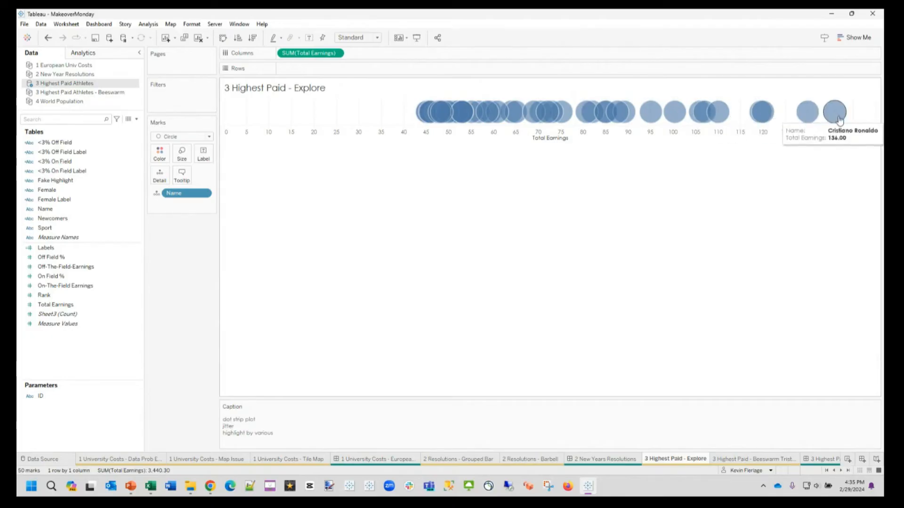
{"action": "mouse_move", "coordinate": [766, 119]}
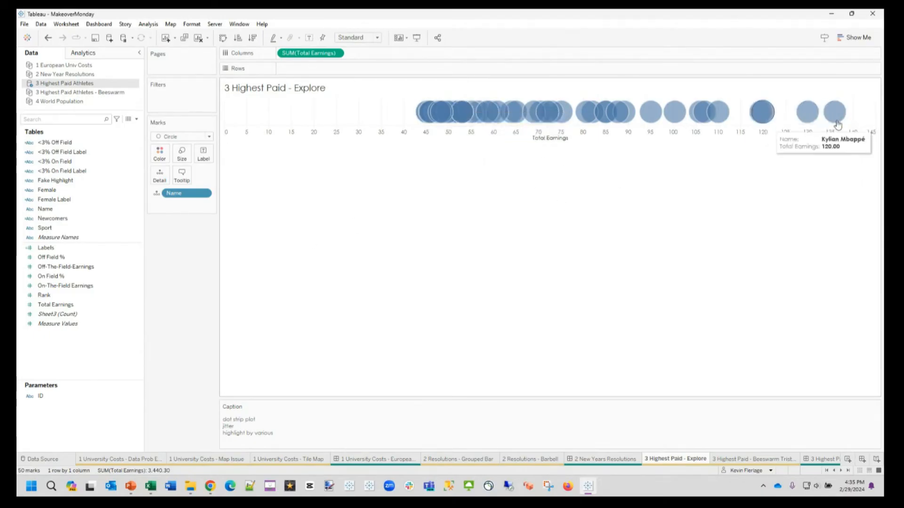
Step: Jitter the dots vertically by adding a RANDOM() calculation to Rows, and reduce the chart's height
{"action": "double_click", "coordinate": [328, 70]}
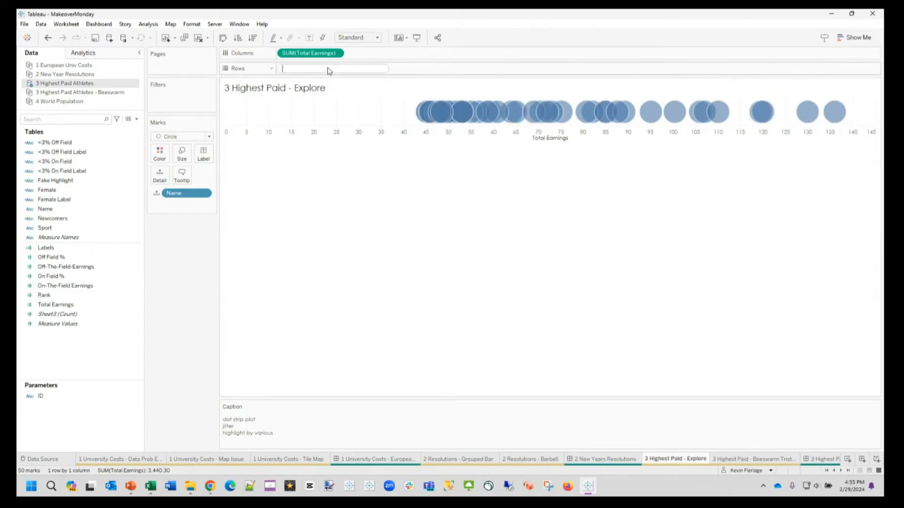
{"action": "type", "text": "RANDOM()"}
{"action": "key", "text": "Return"}
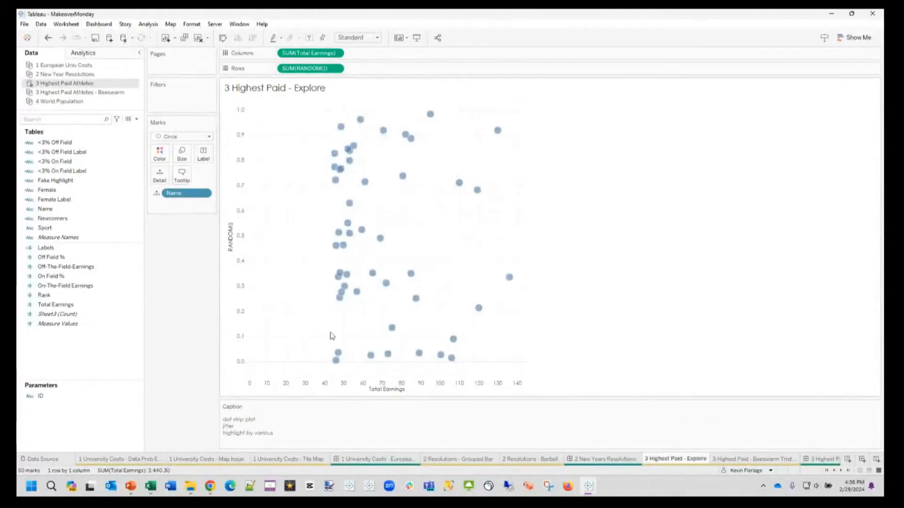
{"action": "left_click_drag", "start_coordinate": [304, 392], "coordinate": [307, 309]}
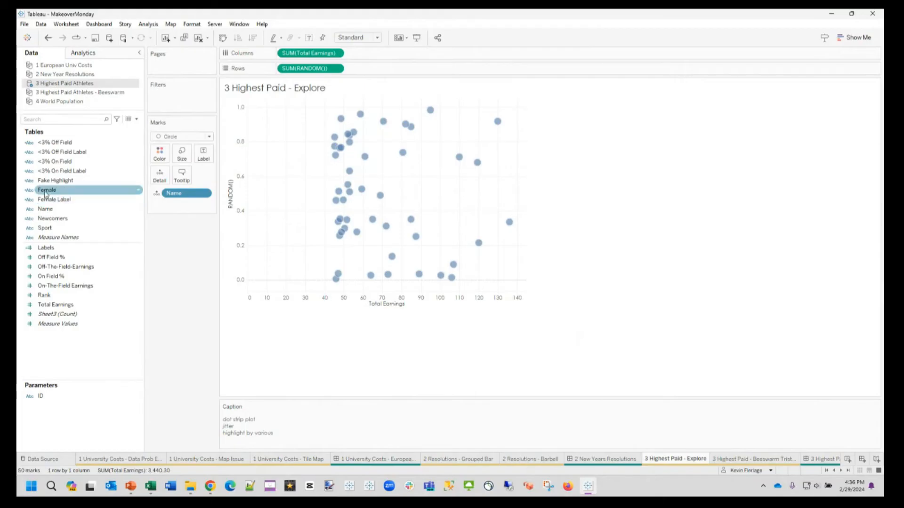
Step: Color the circles by the Female field, make them slightly larger, and inspect the highlighted athlete
{"action": "left_click_drag", "start_coordinate": [59, 161], "coordinate": [160, 152]}
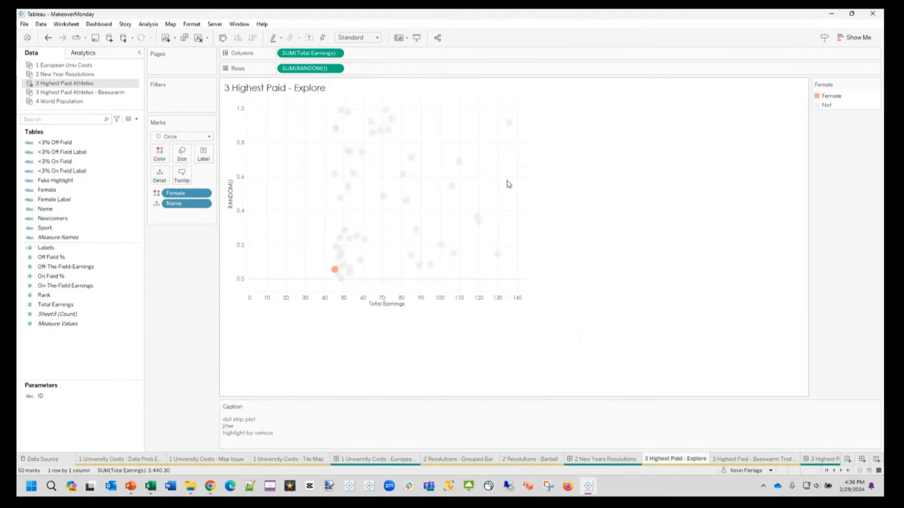
{"action": "left_click", "coordinate": [182, 154]}
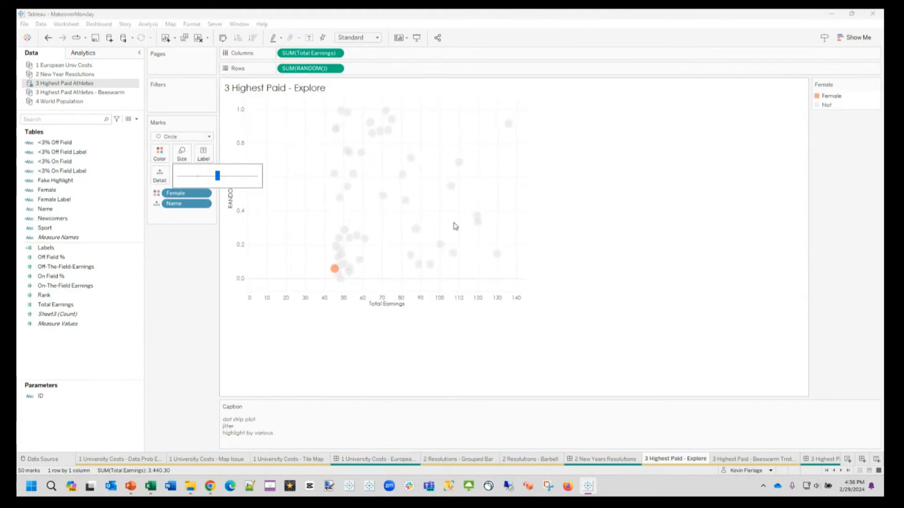
{"action": "left_click", "coordinate": [563, 221]}
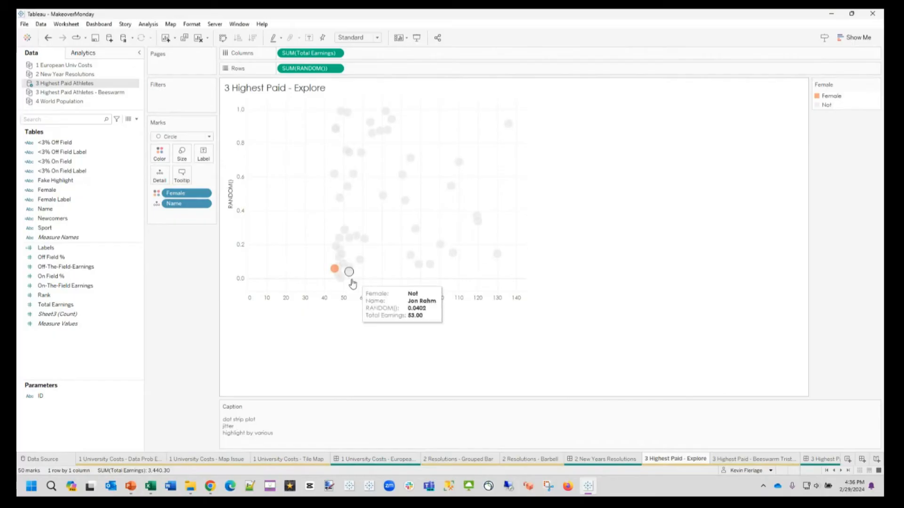
{"action": "mouse_move", "coordinate": [334, 273]}
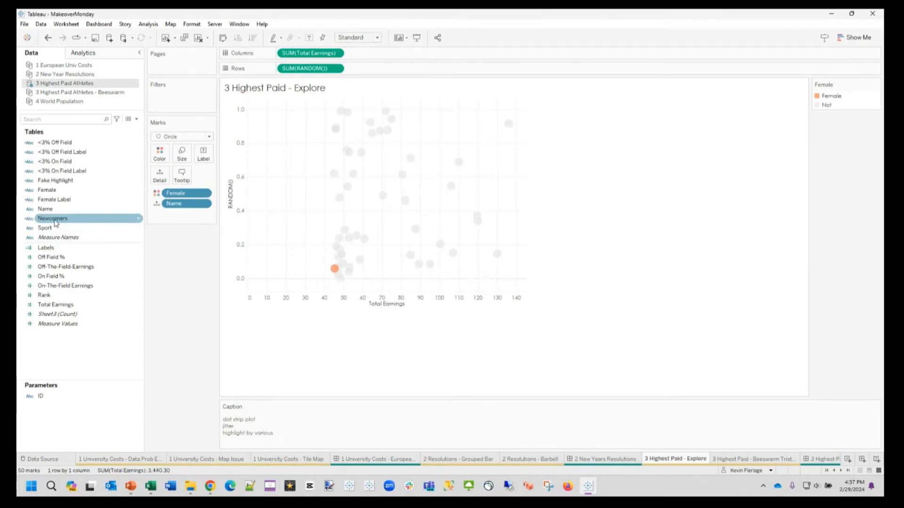
Step: Color the circles by Newcomers instead of Female, and inspect the details of several highlighted newcomers
{"action": "left_click_drag", "start_coordinate": [55, 219], "coordinate": [159, 154]}
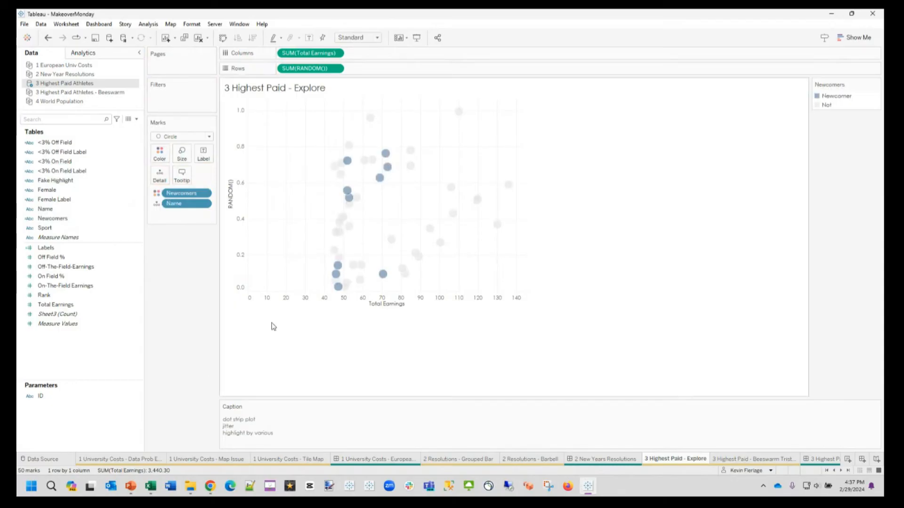
{"action": "mouse_move", "coordinate": [381, 187]}
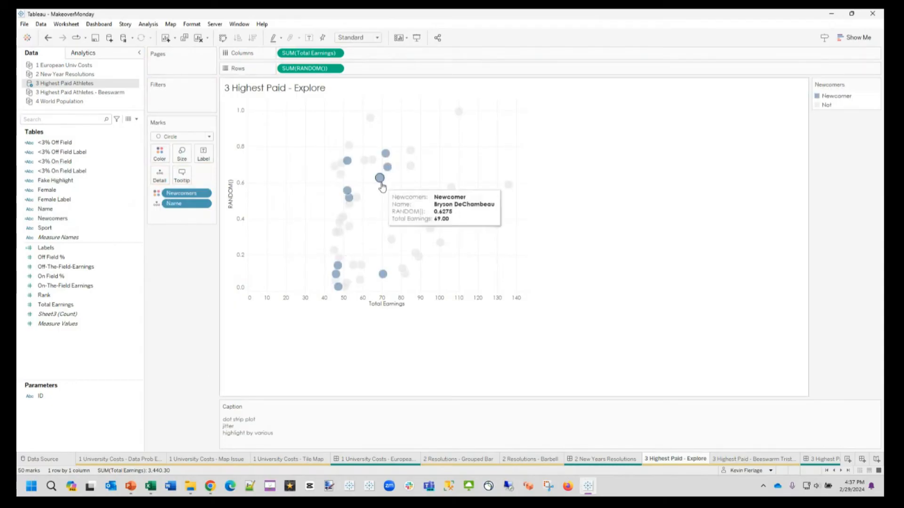
{"action": "mouse_move", "coordinate": [386, 159]}
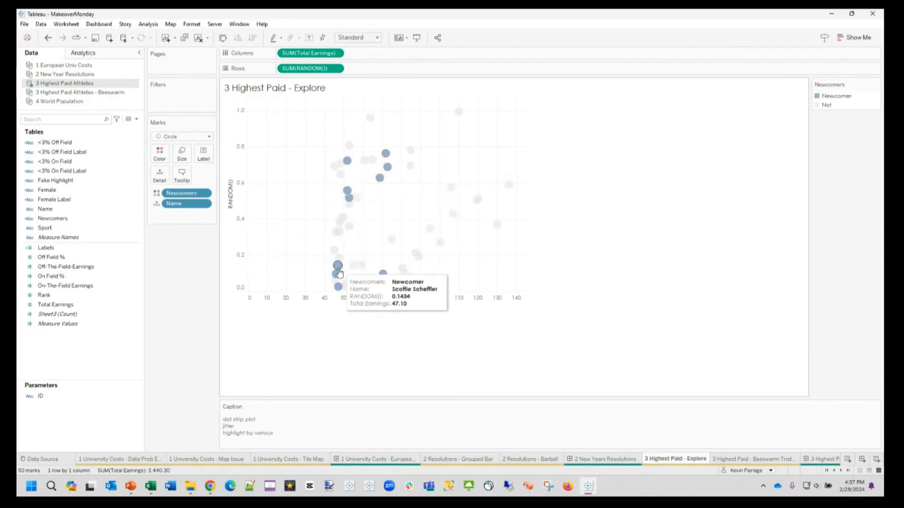
{"action": "mouse_move", "coordinate": [339, 280]}
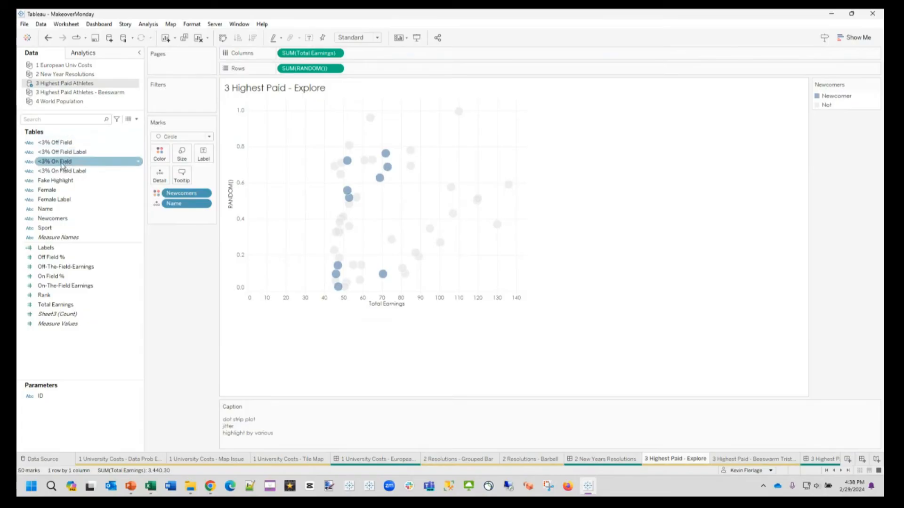
Step: Color the circles by <3% On Field and inspect the athletes marked Less than 3%
{"action": "left_click_drag", "start_coordinate": [60, 165], "coordinate": [167, 177]}
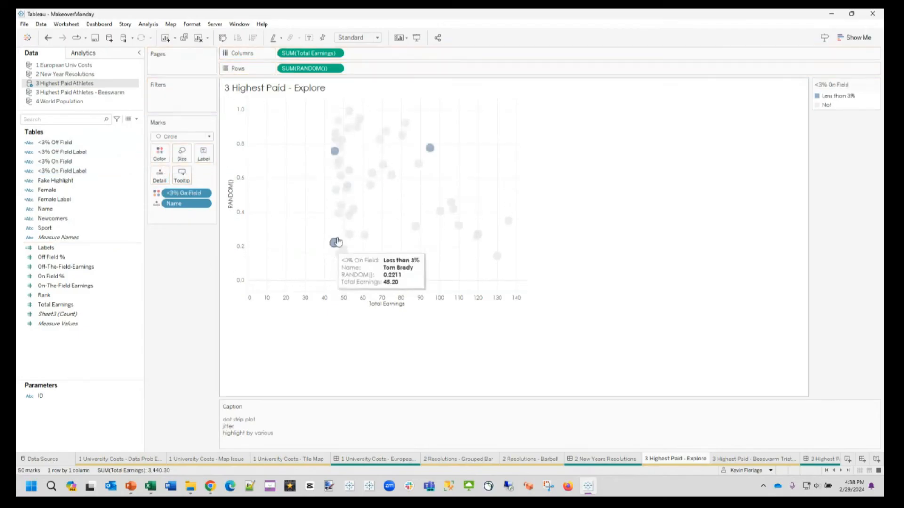
{"action": "mouse_move", "coordinate": [434, 153]}
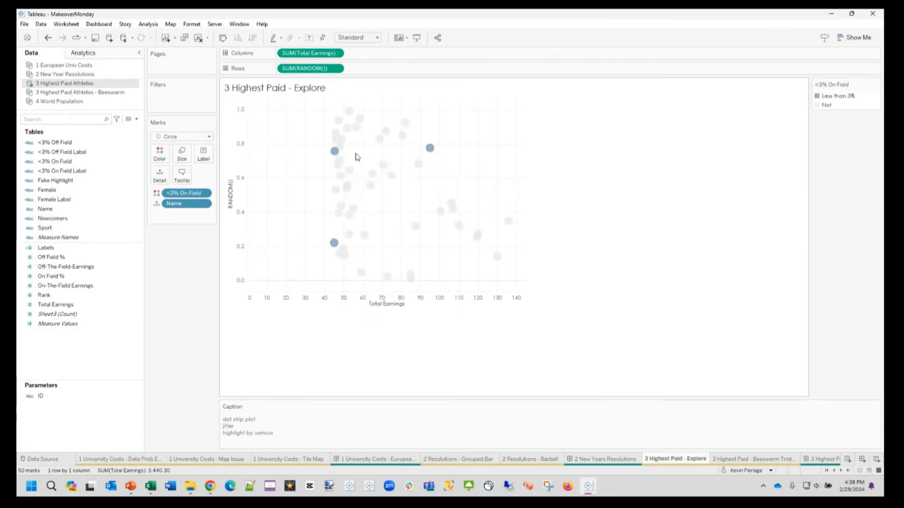
{"action": "mouse_move", "coordinate": [334, 152]}
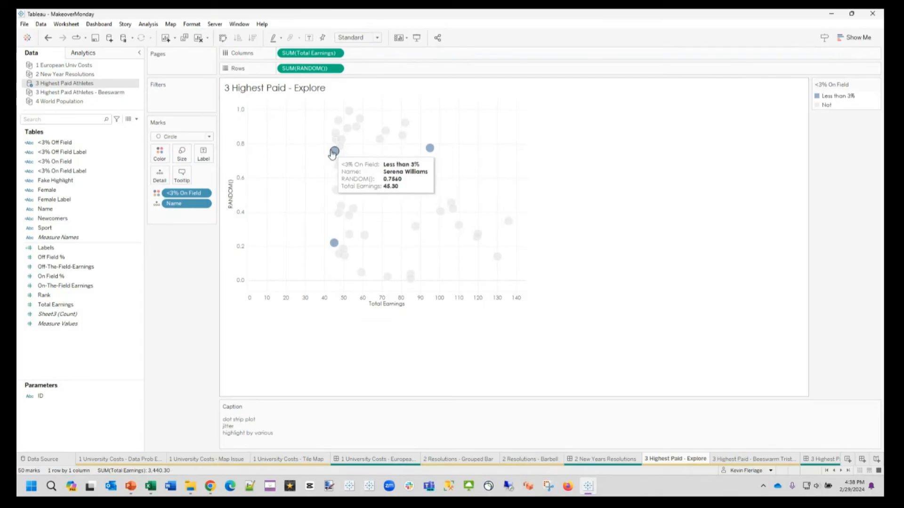
Step: Add Off-The-Field-Earnings and On-The-Field Earnings to the tooltip, and compare them for the highlighted athletes
{"action": "left_click", "coordinate": [85, 276]}
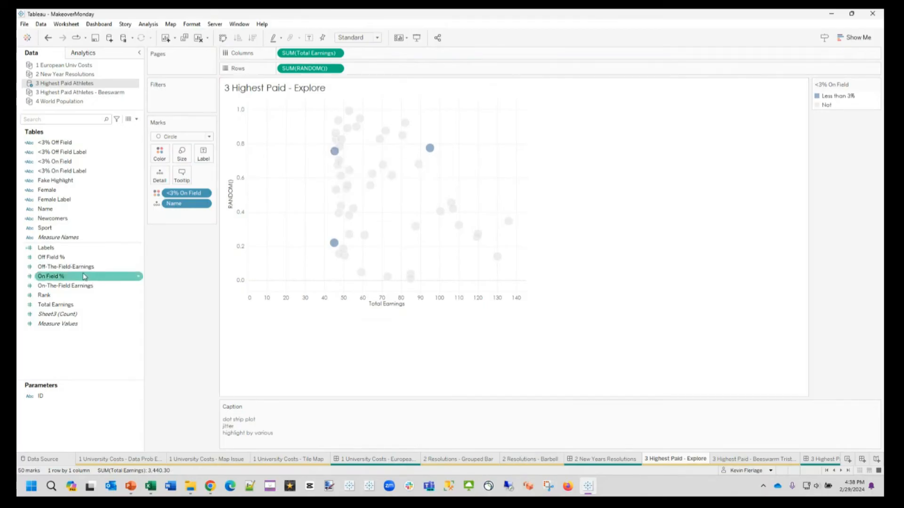
{"action": "left_click", "coordinate": [78, 267]}
{"action": "left_click", "coordinate": [78, 286], "text": "ctrl"}
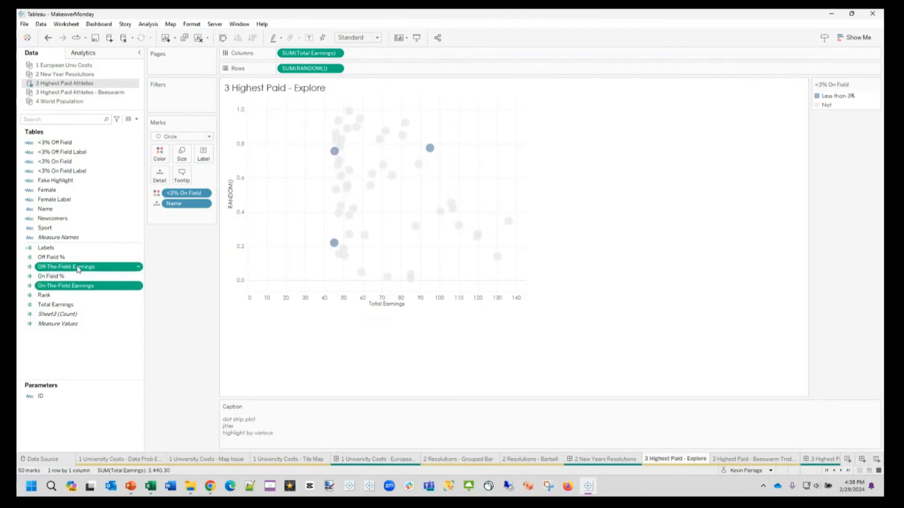
{"action": "left_click_drag", "start_coordinate": [78, 269], "coordinate": [184, 174]}
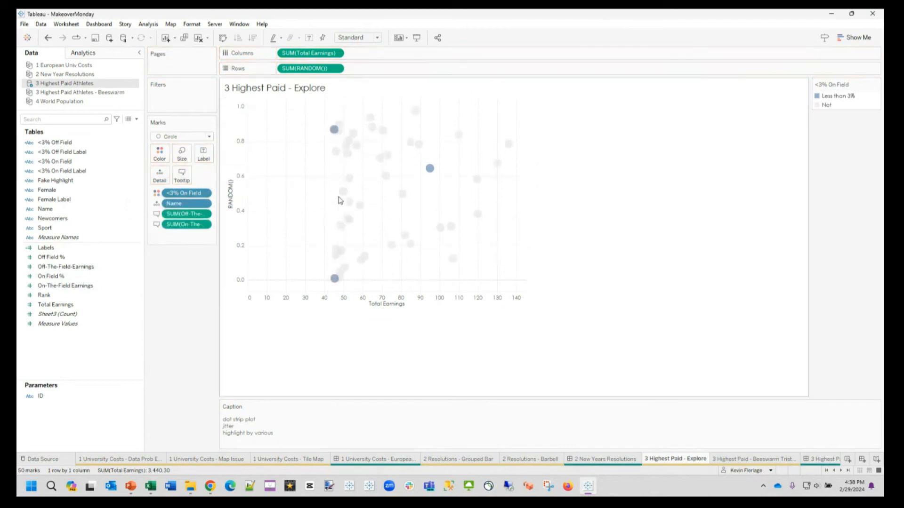
{"action": "mouse_move", "coordinate": [335, 282]}
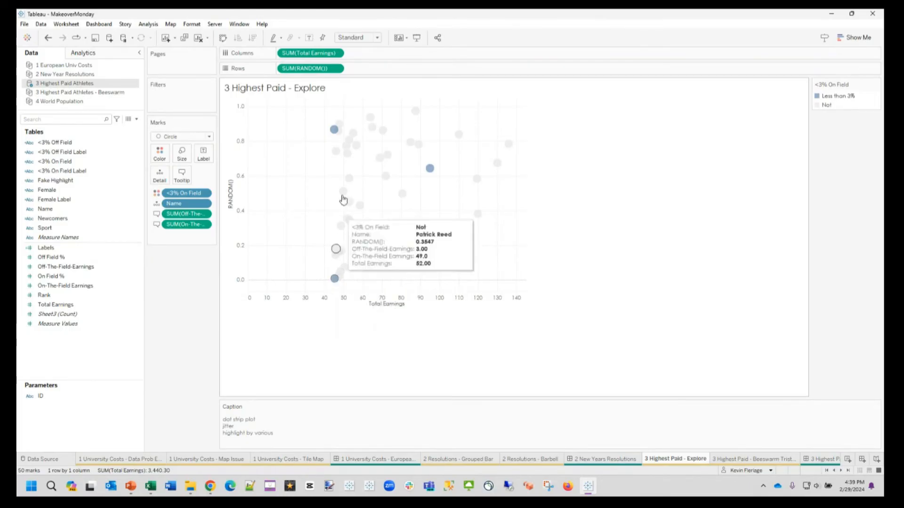
{"action": "mouse_move", "coordinate": [334, 132]}
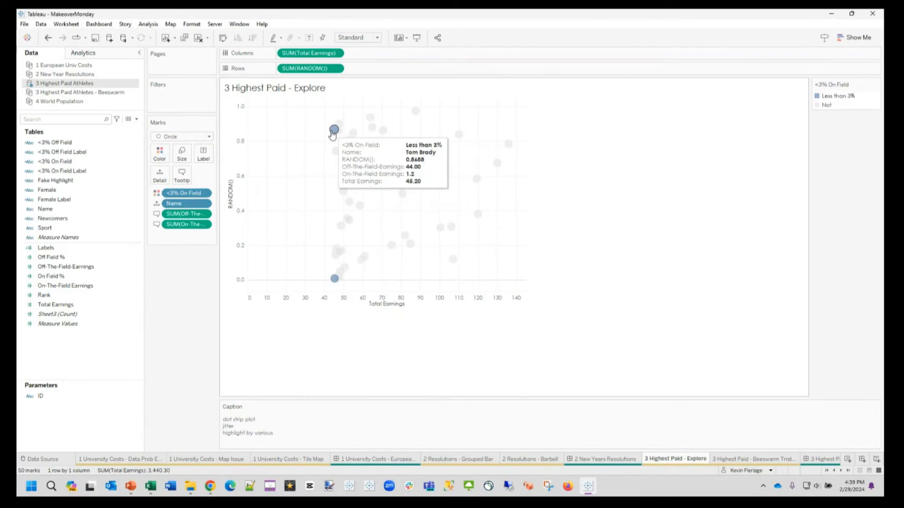
{"action": "mouse_move", "coordinate": [430, 169]}
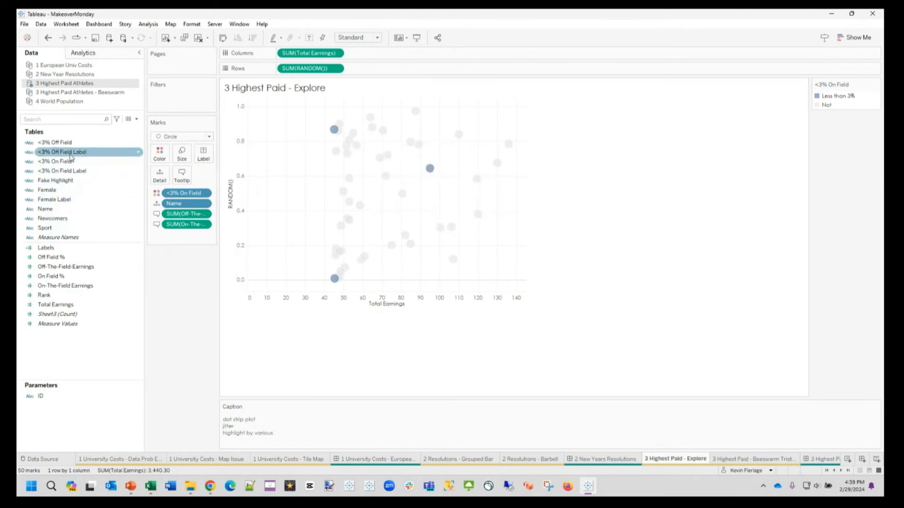
Step: Color the circles by <3% Off Field to highlight athletes earning under 3% off the field
{"action": "left_click_drag", "start_coordinate": [62, 152], "coordinate": [160, 161]}
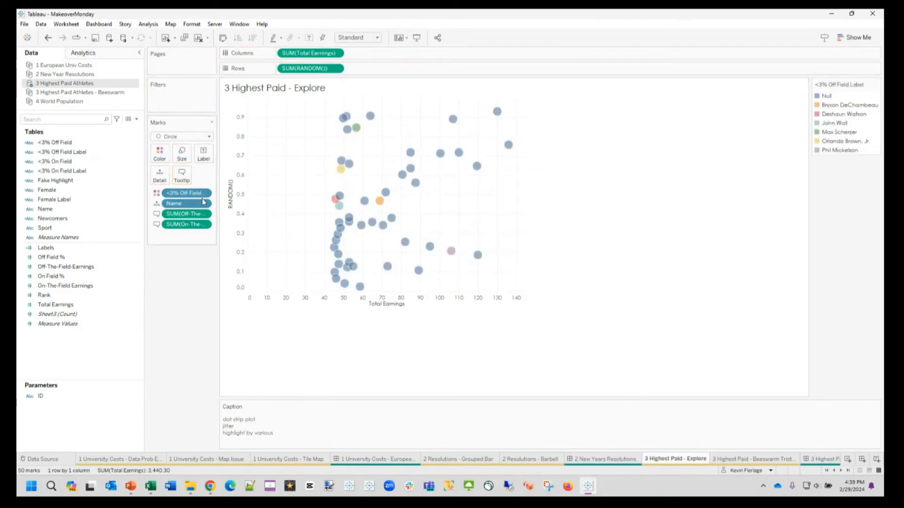
{"action": "left_click_drag", "start_coordinate": [186, 196], "coordinate": [189, 297]}
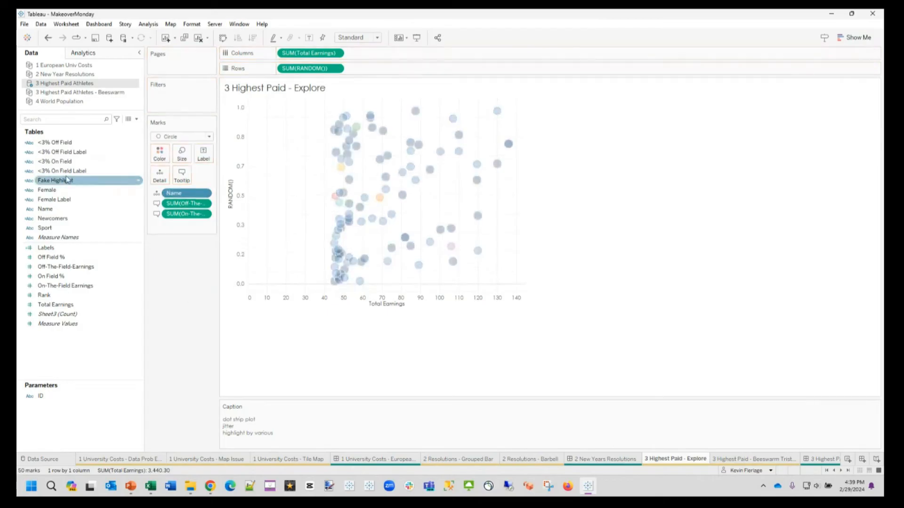
{"action": "left_click_drag", "start_coordinate": [47, 152], "coordinate": [169, 277]}
{"action": "left_click_drag", "start_coordinate": [53, 143], "coordinate": [160, 154]}
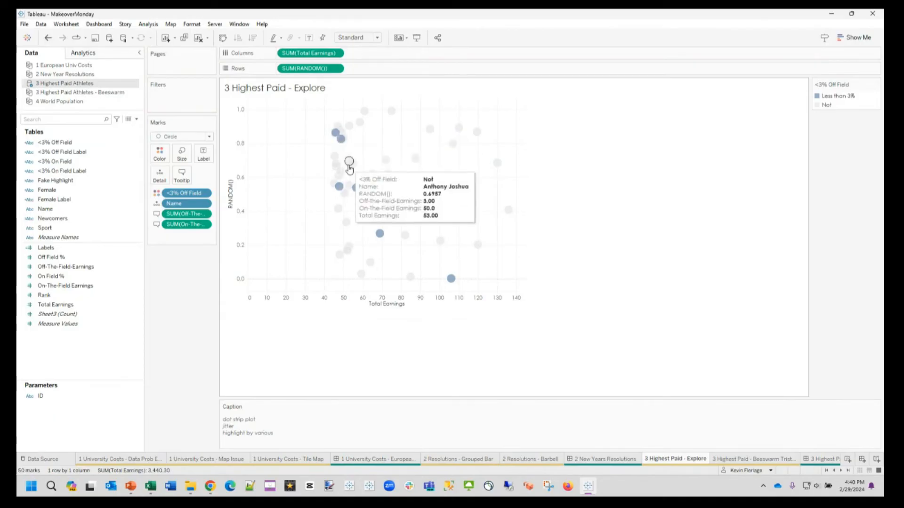
Step: Inspect the details of the highlighted athletes marked Less than 3% off the field
{"action": "mouse_move", "coordinate": [341, 188]}
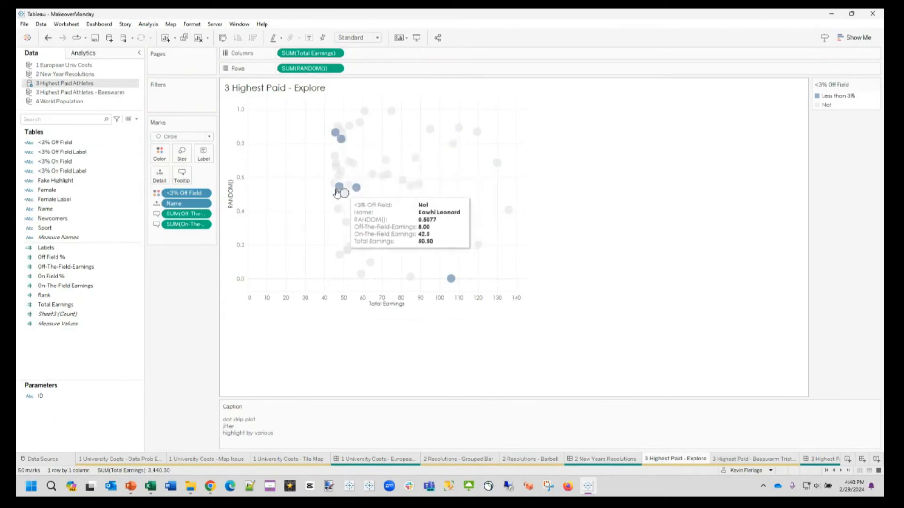
{"action": "mouse_move", "coordinate": [346, 159]}
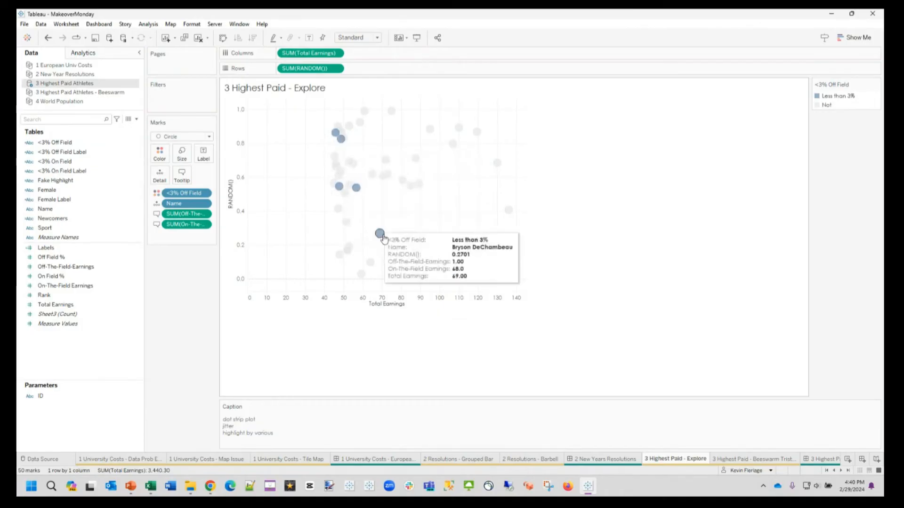
{"action": "mouse_move", "coordinate": [449, 281]}
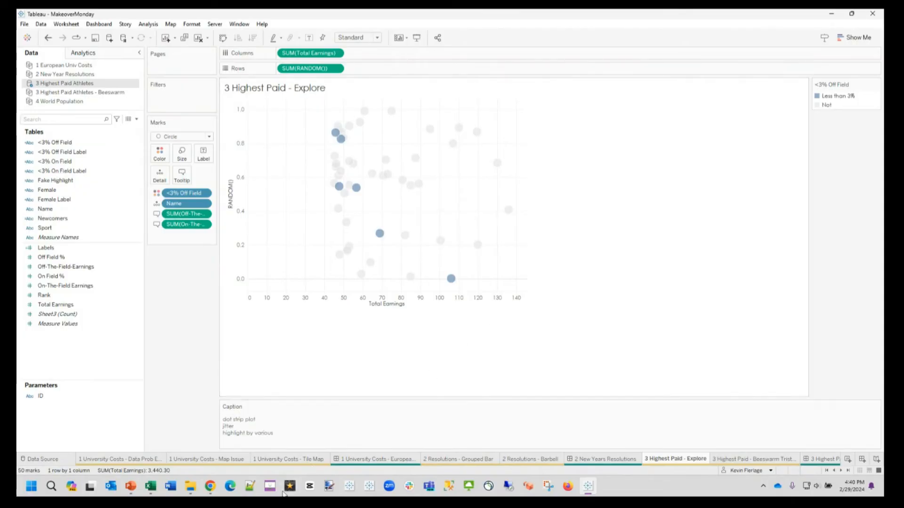
Step: Switch to Chrome and open the Advanced Visualization Generator from the LaDataViz site's latest projects
{"action": "mouse_move", "coordinate": [210, 487]}
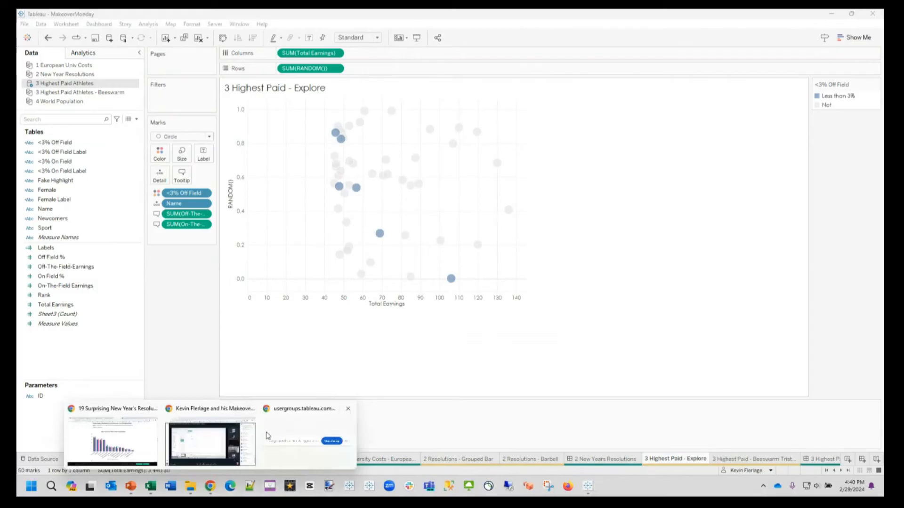
{"action": "left_click", "coordinate": [113, 440]}
{"action": "left_click", "coordinate": [572, 18]}
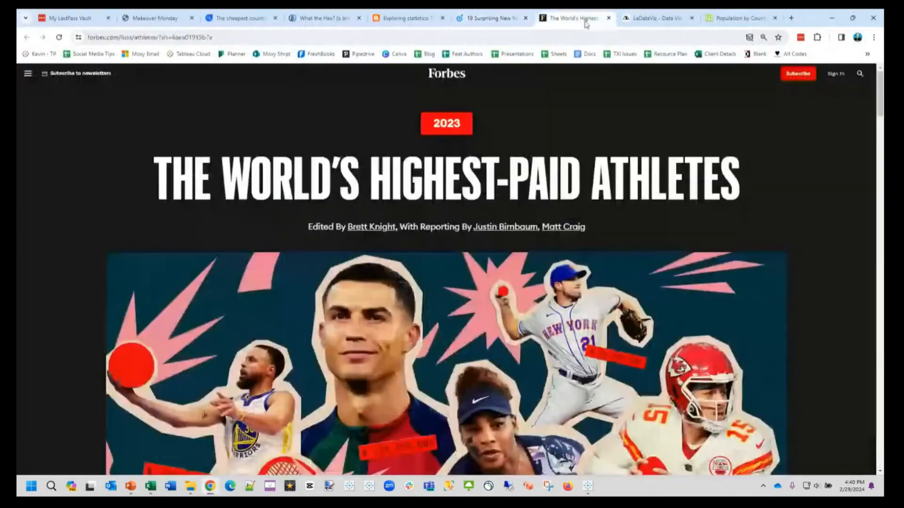
{"action": "left_click", "coordinate": [644, 21]}
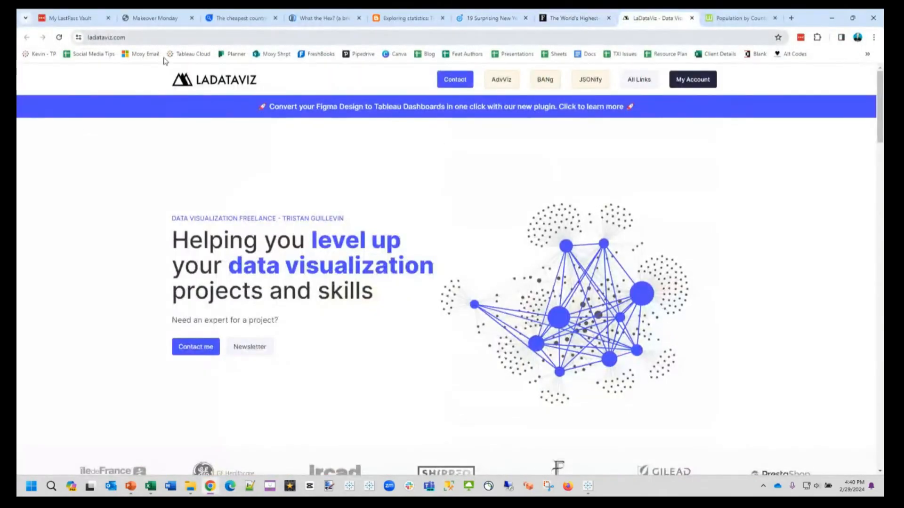
{"action": "scroll", "coordinate": [527, 210], "scroll_direction": "down", "scroll_amount": 10}
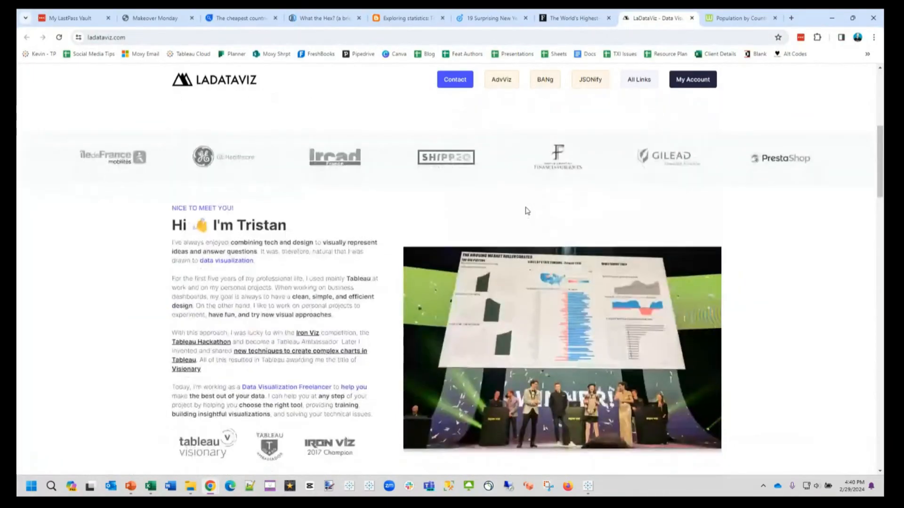
{"action": "scroll", "coordinate": [526, 210], "scroll_direction": "down", "scroll_amount": 8}
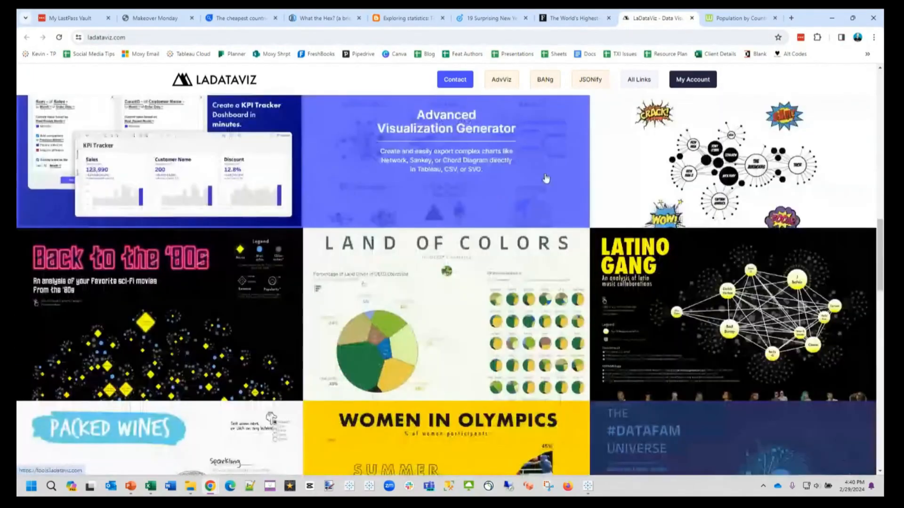
{"action": "left_click", "coordinate": [546, 178]}
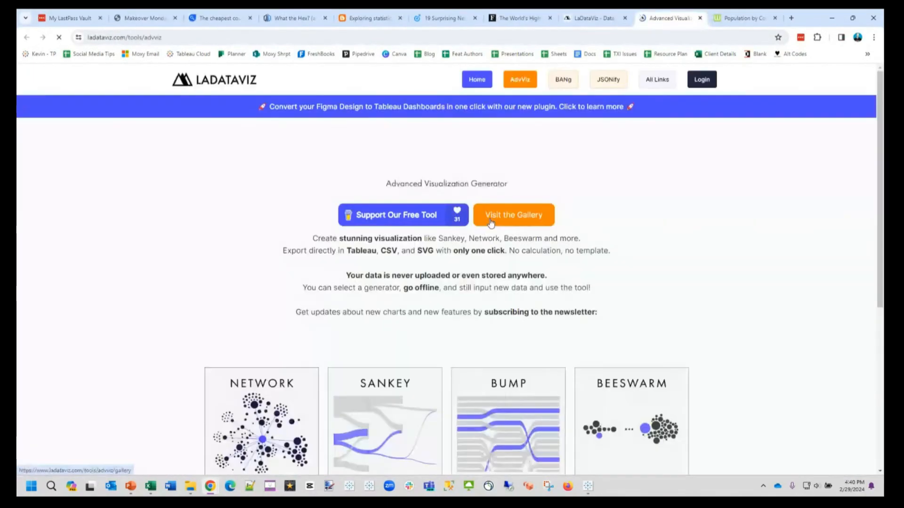
Step: Open the Beeswarm generator and look over its settings and sample chart
{"action": "scroll", "coordinate": [631, 332], "scroll_direction": "down", "scroll_amount": 3}
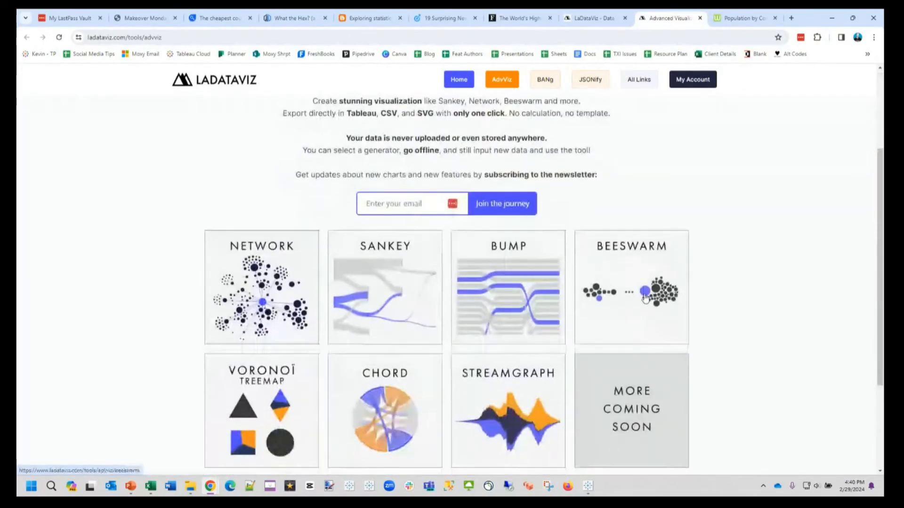
{"action": "left_click", "coordinate": [644, 299]}
{"action": "scroll", "coordinate": [809, 280], "scroll_direction": "down", "scroll_amount": 1}
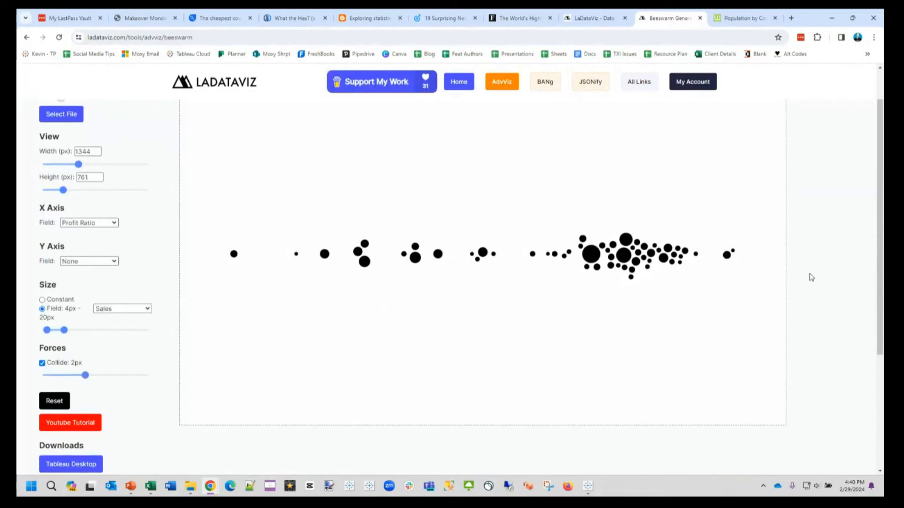
{"action": "scroll", "coordinate": [811, 277], "scroll_direction": "up", "scroll_amount": 1}
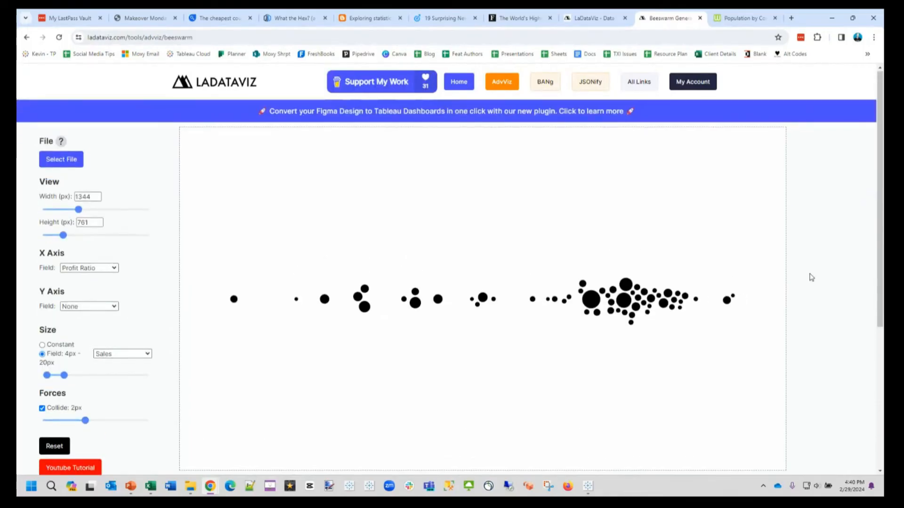
Step: Load 2 Top 50 Athletes.xlsx from the MakeoverMonday Data Sets folder into the beeswarm generator and examine the resulting chart
{"action": "left_click", "coordinate": [61, 162]}
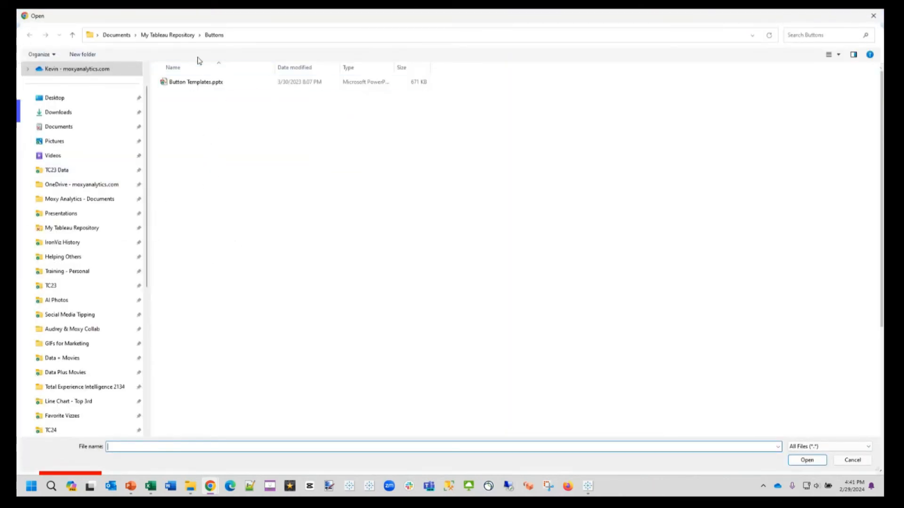
{"action": "left_click", "coordinate": [873, 16]}
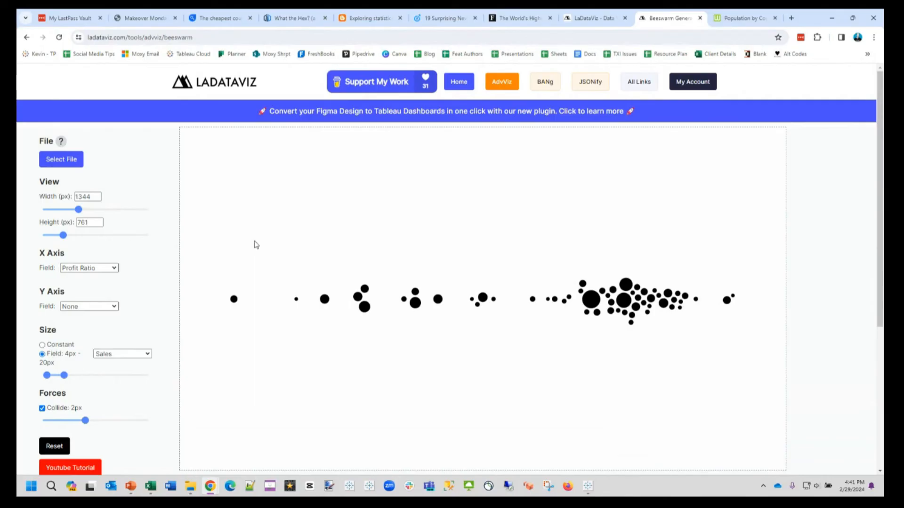
{"action": "left_click", "coordinate": [70, 164]}
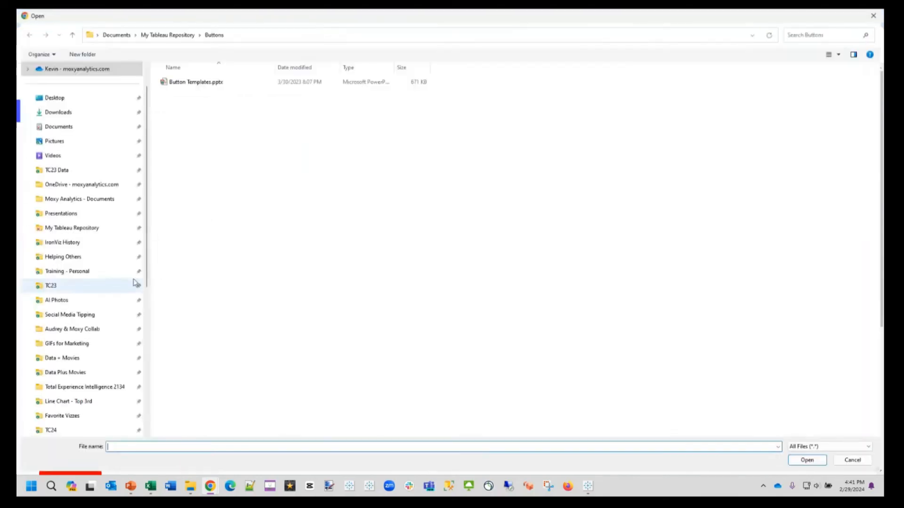
{"action": "scroll", "coordinate": [127, 297], "scroll_direction": "down", "scroll_amount": 4}
{"action": "left_click", "coordinate": [85, 347]}
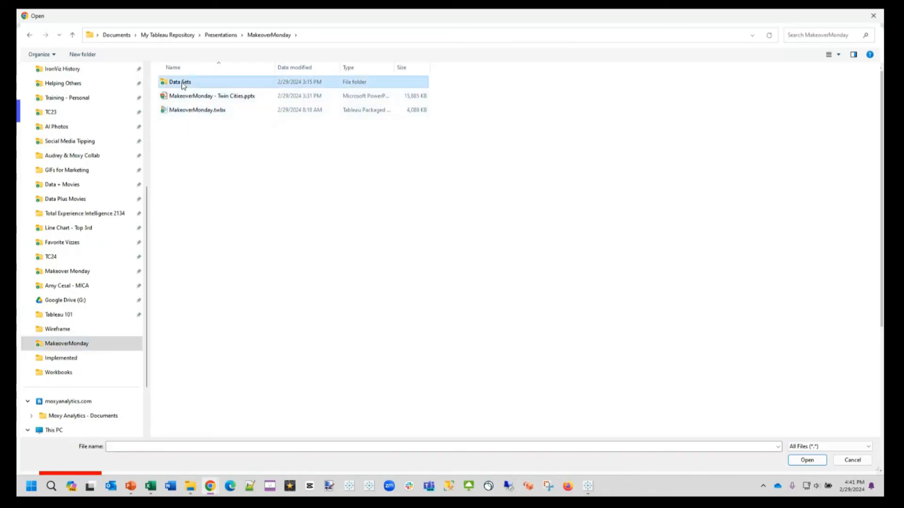
{"action": "double_click", "coordinate": [200, 82]}
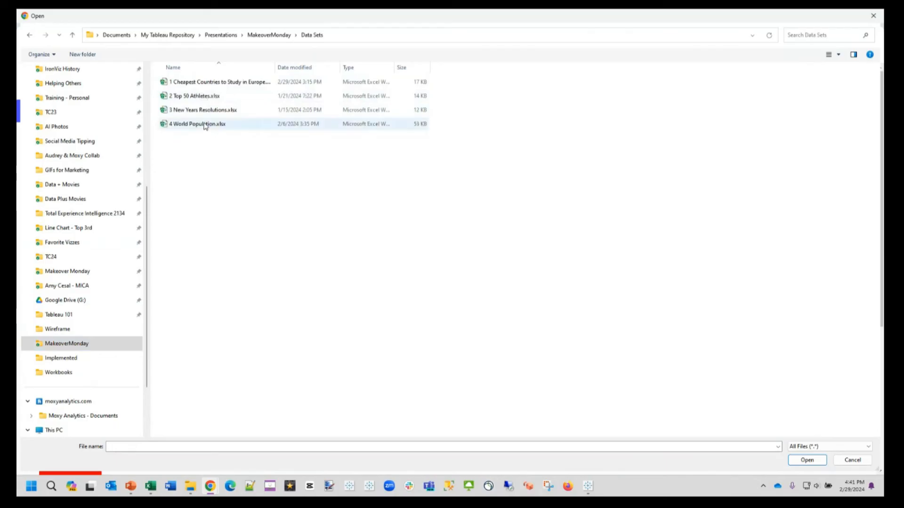
{"action": "double_click", "coordinate": [201, 96]}
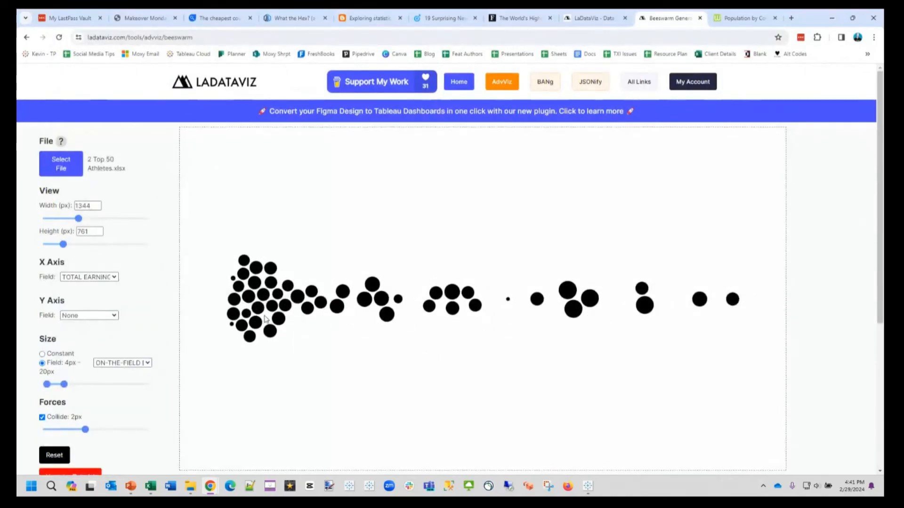
{"action": "mouse_move", "coordinate": [283, 311]}
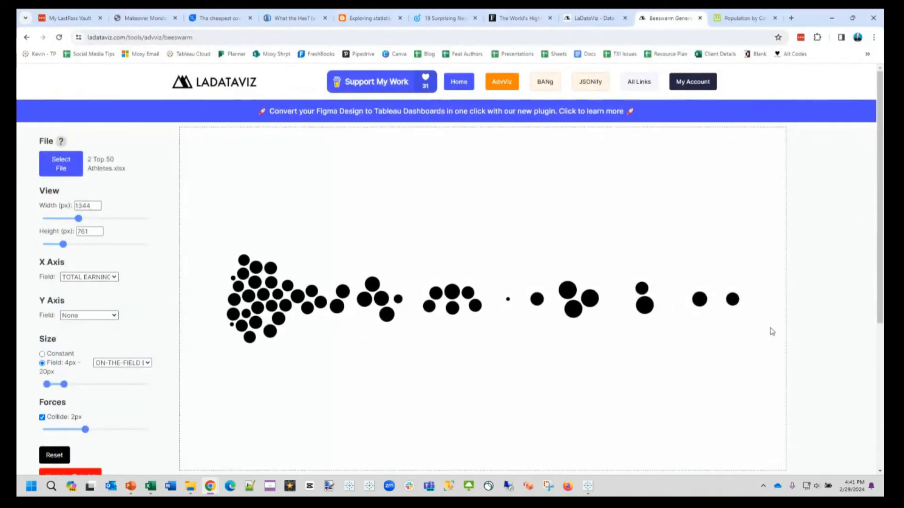
{"action": "mouse_move", "coordinate": [735, 303]}
Step: Set the beeswarm circles to a constant size of 16 px and the collide force to 4 px
{"action": "scroll", "coordinate": [128, 277], "scroll_direction": "down", "scroll_amount": 2}
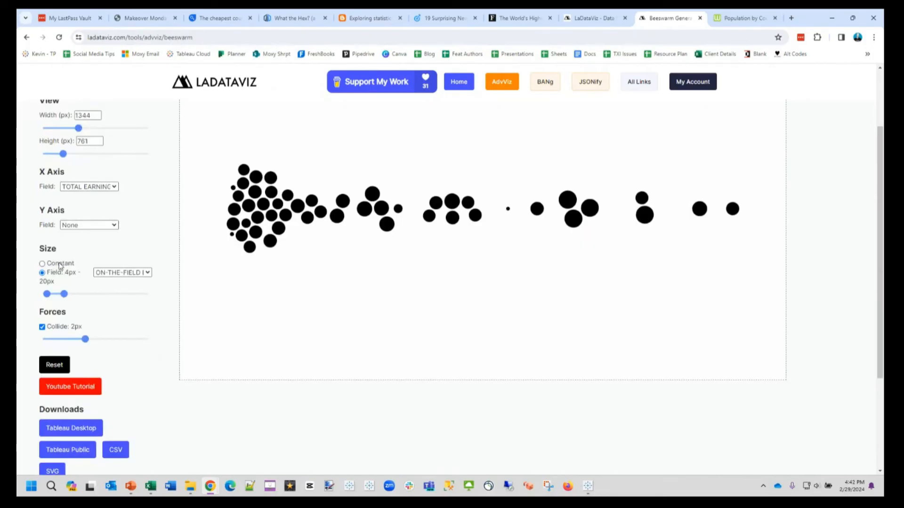
{"action": "left_click", "coordinate": [120, 273]}
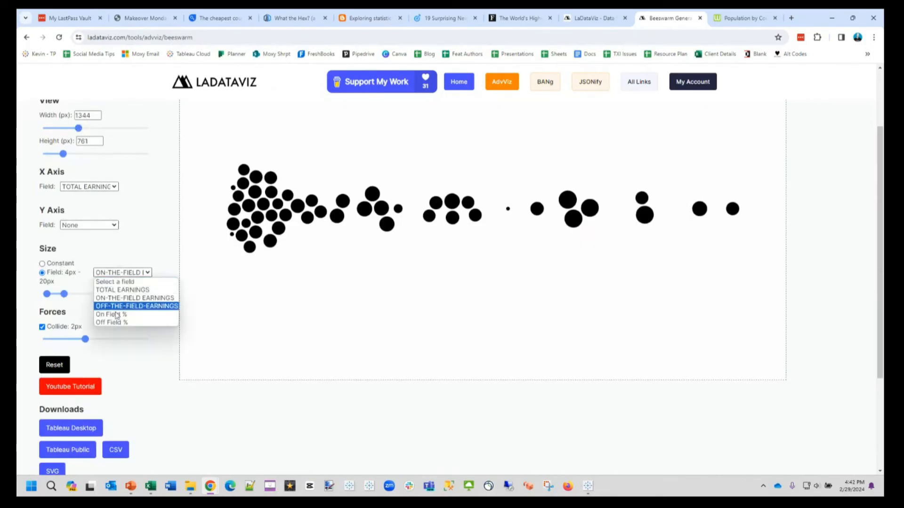
{"action": "left_click", "coordinate": [145, 253]}
{"action": "left_click", "coordinate": [64, 264]}
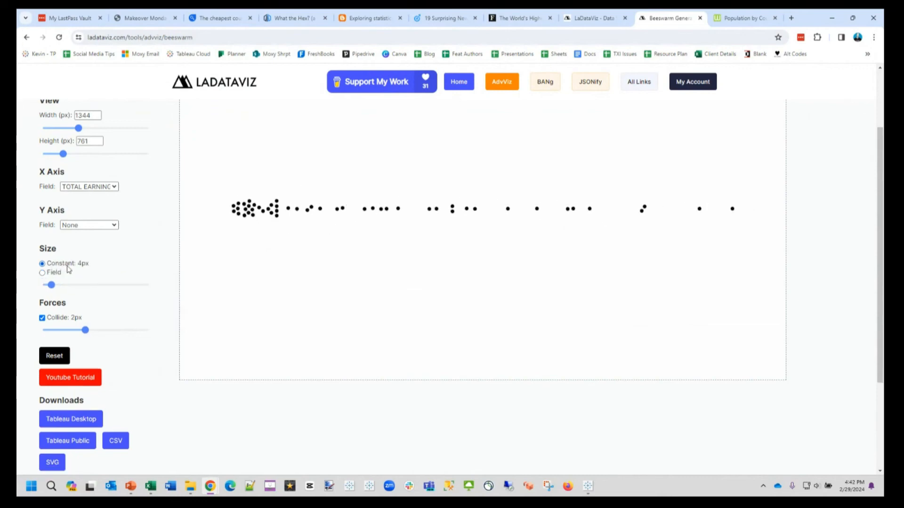
{"action": "left_click_drag", "start_coordinate": [51, 285], "coordinate": [78, 287]}
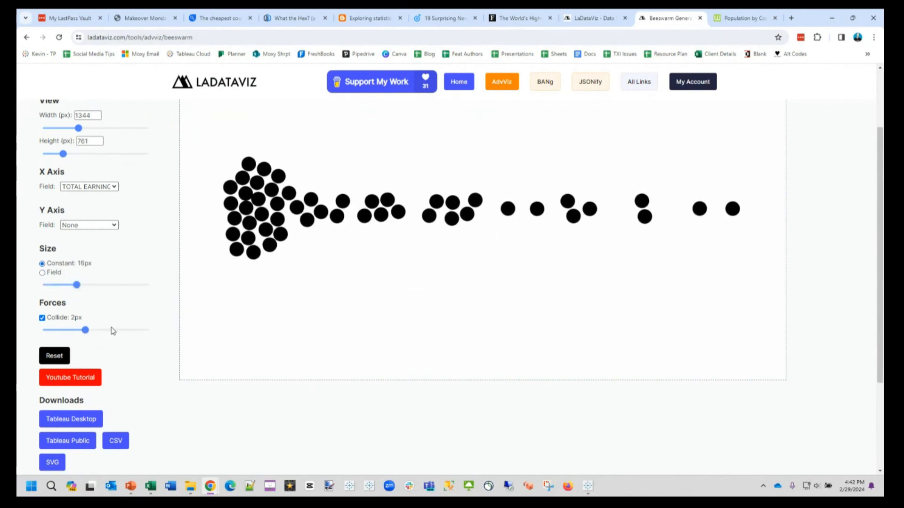
{"action": "left_click_drag", "start_coordinate": [86, 331], "coordinate": [127, 331]}
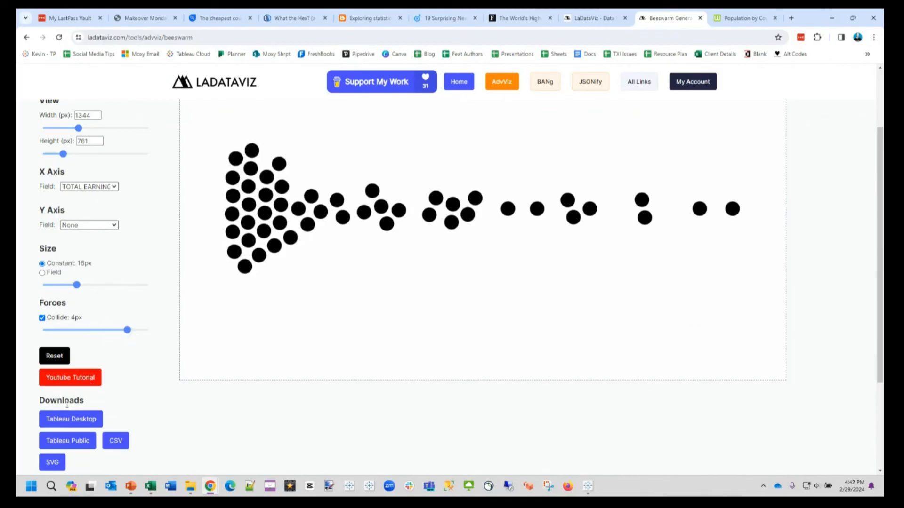
Step: Download the beeswarm as a Tableau Desktop workbook and open the downloaded file in Tableau
{"action": "scroll", "coordinate": [89, 413], "scroll_direction": "down", "scroll_amount": 1}
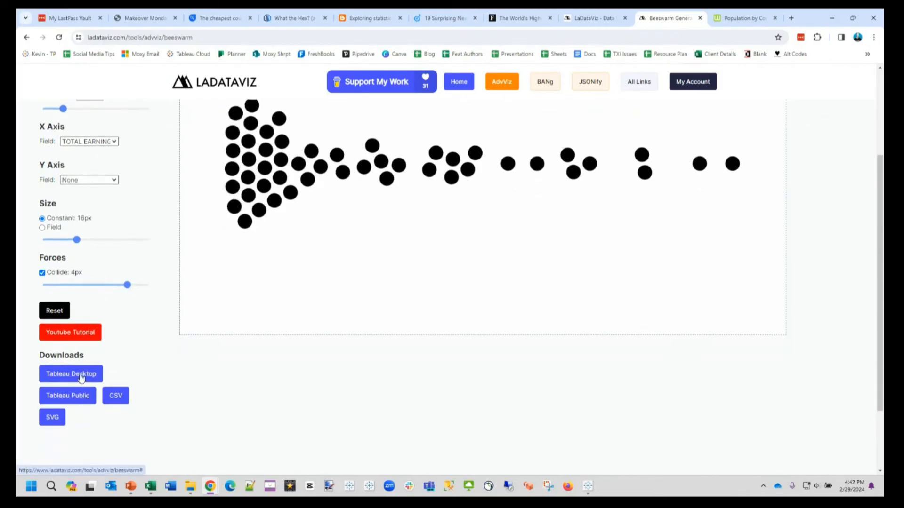
{"action": "left_click", "coordinate": [86, 375]}
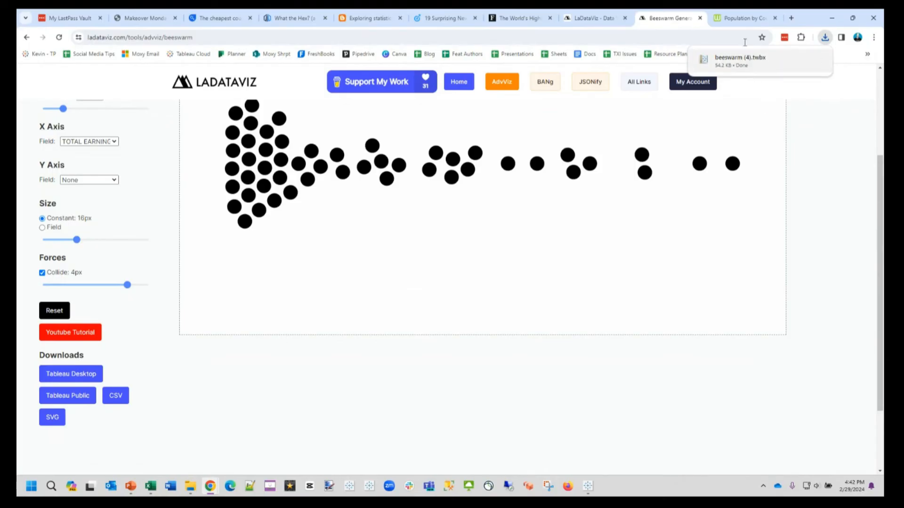
{"action": "mouse_move", "coordinate": [732, 64]}
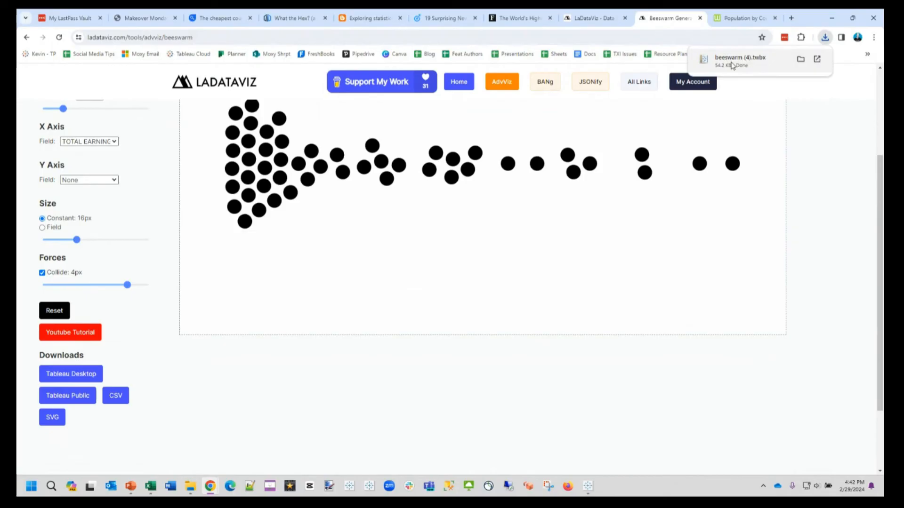
{"action": "mouse_move", "coordinate": [594, 493]}
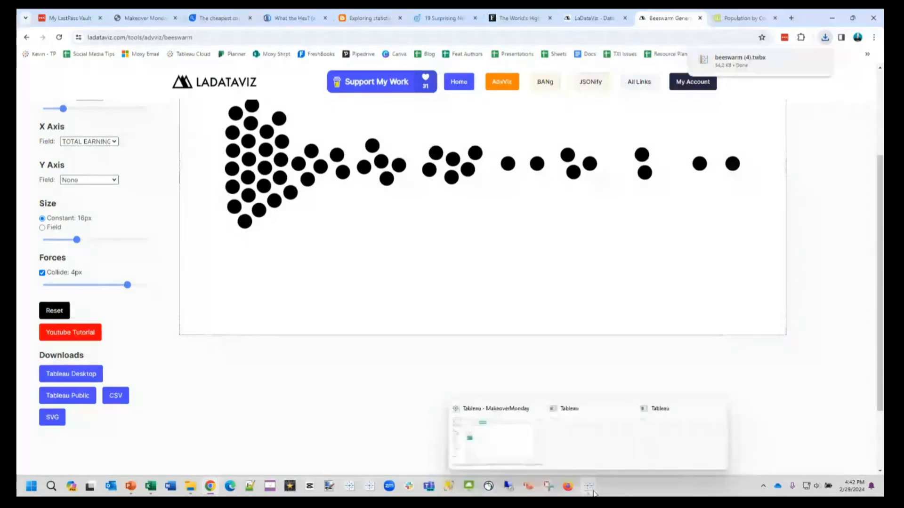
{"action": "left_click", "coordinate": [746, 54]}
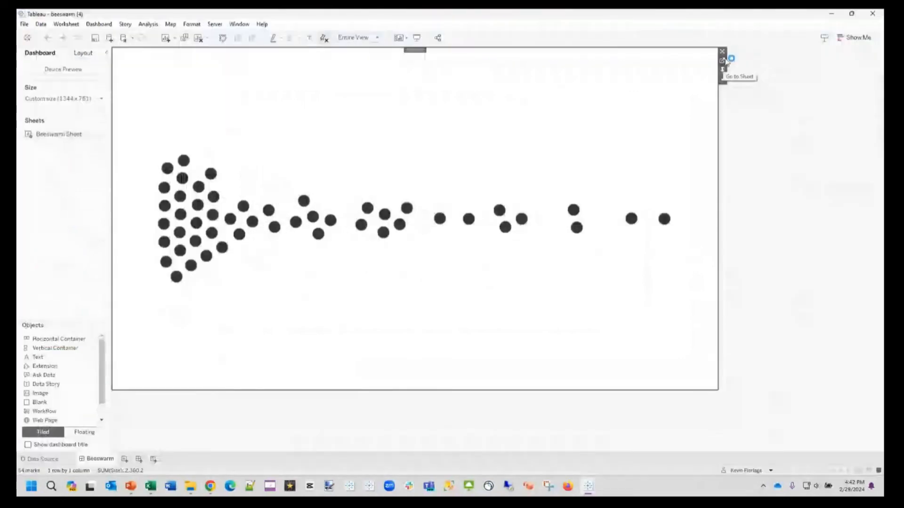
Step: Go to the dashboard's Beeswarm Sheet, slightly increase the size of the Nodes circles, and review the available fields
{"action": "left_click", "coordinate": [723, 61]}
{"action": "left_click", "coordinate": [155, 183]}
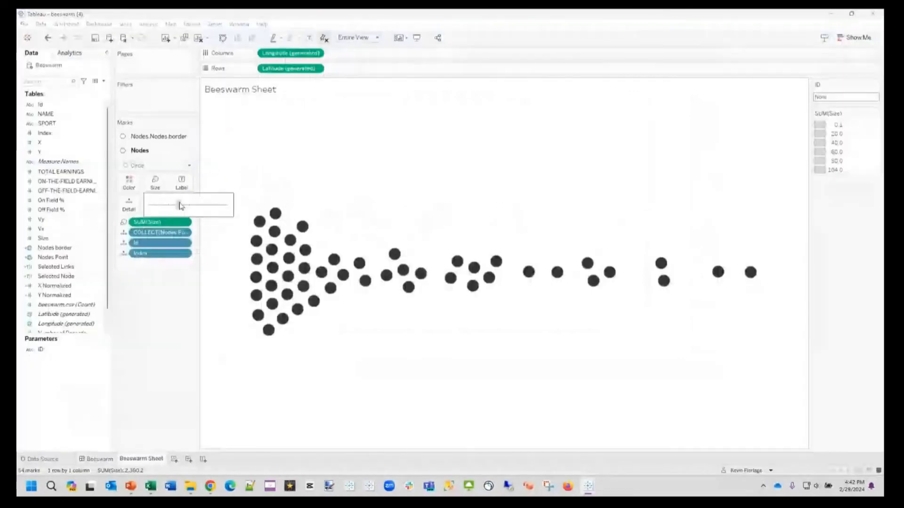
{"action": "left_click_drag", "start_coordinate": [180, 205], "coordinate": [183, 205]}
{"action": "left_click", "coordinate": [158, 313]}
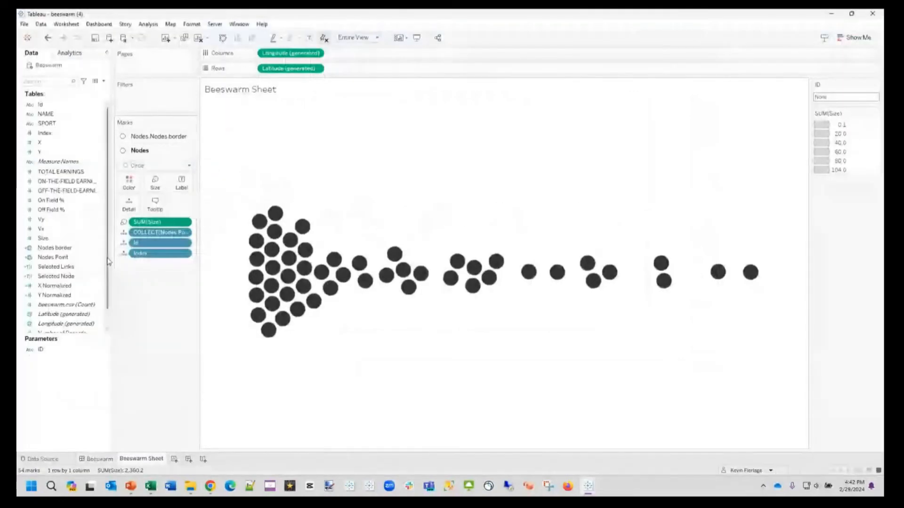
{"action": "scroll", "coordinate": [66, 176], "scroll_direction": "down", "scroll_amount": 1}
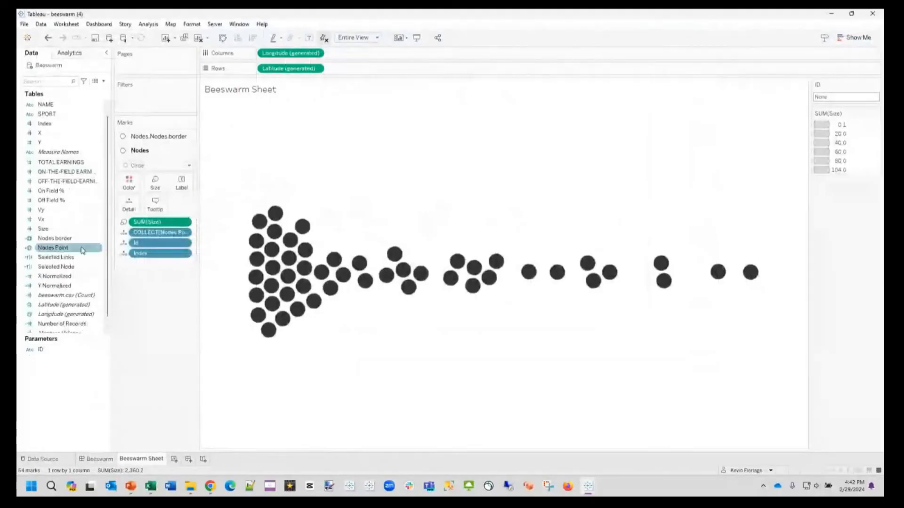
Step: Switch back to the MakeoverMonday workbook and show the 3 Highest Paid Athletes 2023 dashboard
{"action": "mouse_move", "coordinate": [343, 281]}
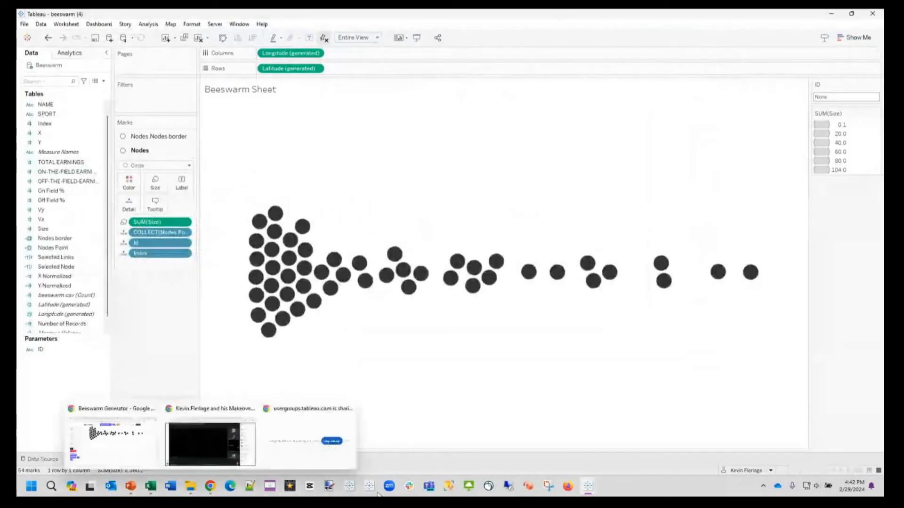
{"action": "mouse_move", "coordinate": [588, 486]}
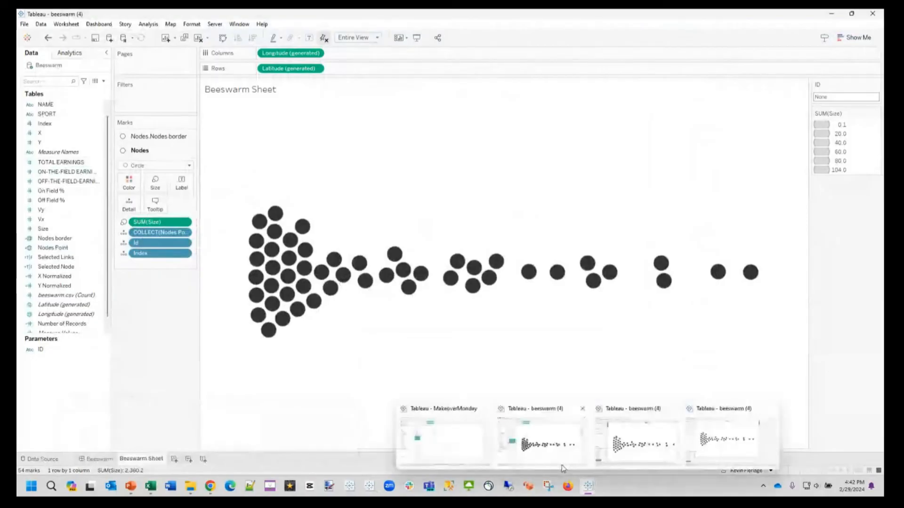
{"action": "left_click", "coordinate": [443, 443]}
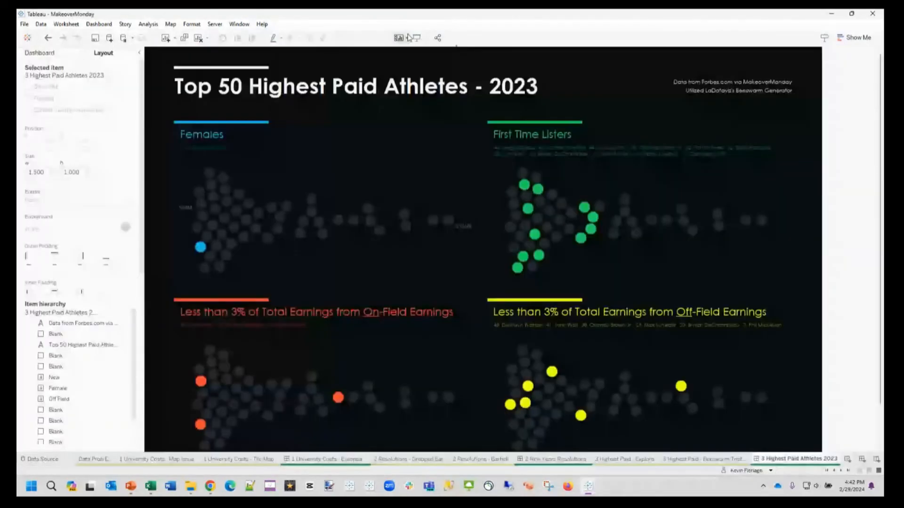
Step: Present the Top 50 Highest Paid Athletes dashboard full screen, review its beeswarm highlights, and leave presentation mode
{"action": "left_click", "coordinate": [410, 38]}
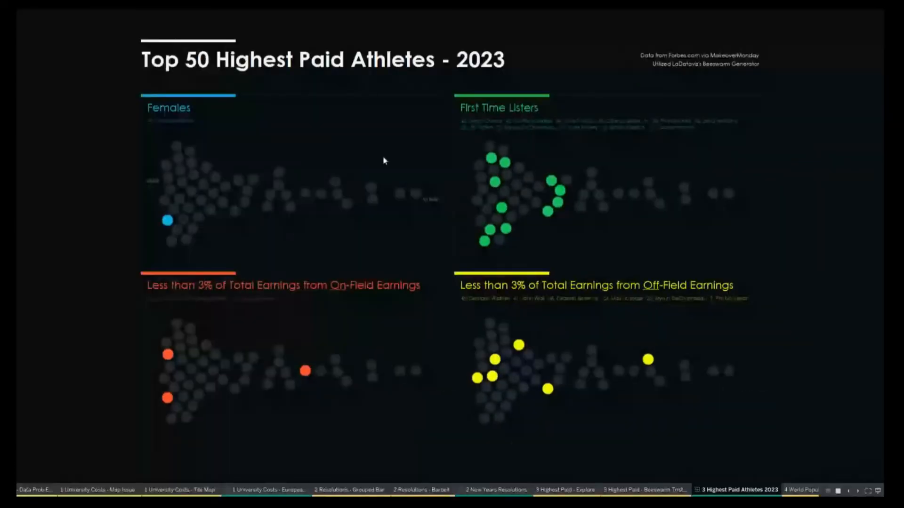
{"action": "mouse_move", "coordinate": [170, 360]}
{"action": "mouse_move", "coordinate": [660, 202]}
{"action": "key", "text": "Escape"}
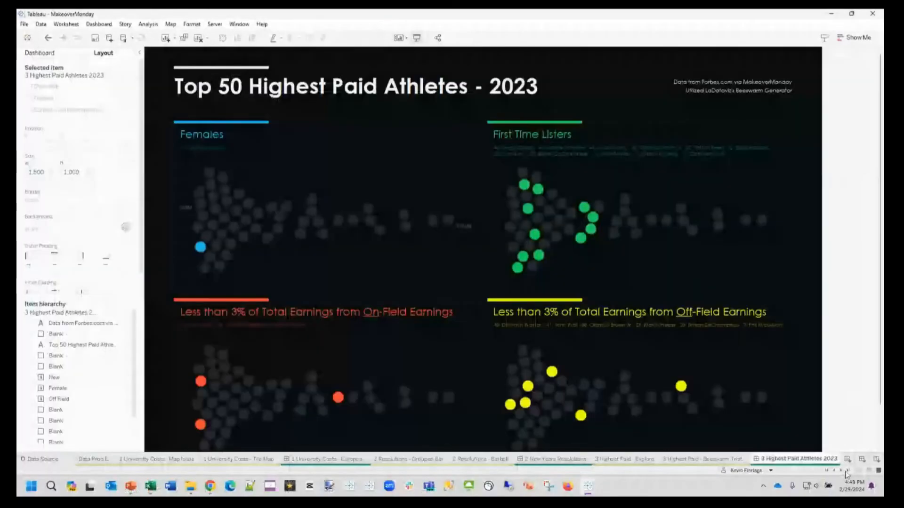
Step: Show the 4 World Population - Explore worksheet and switch to the 4 World Population workbook in Excel
{"action": "left_click", "coordinate": [840, 471]}
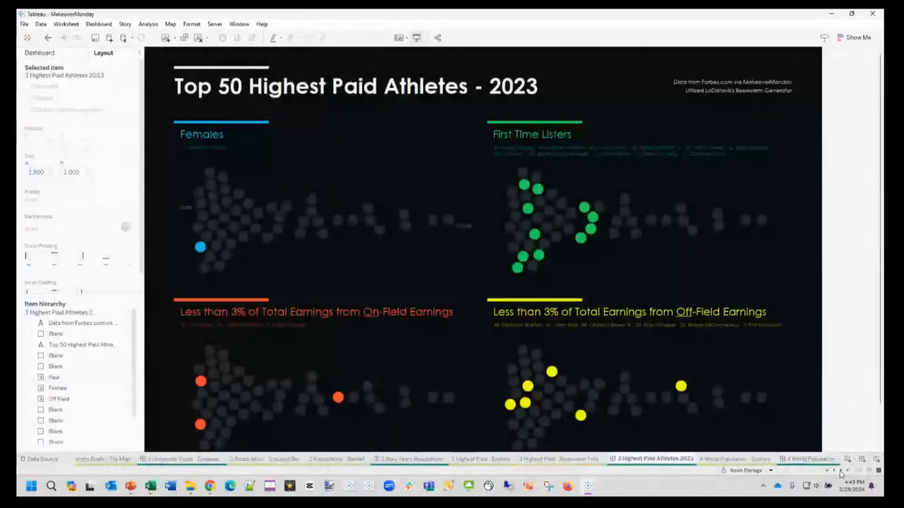
{"action": "left_click", "coordinate": [724, 461]}
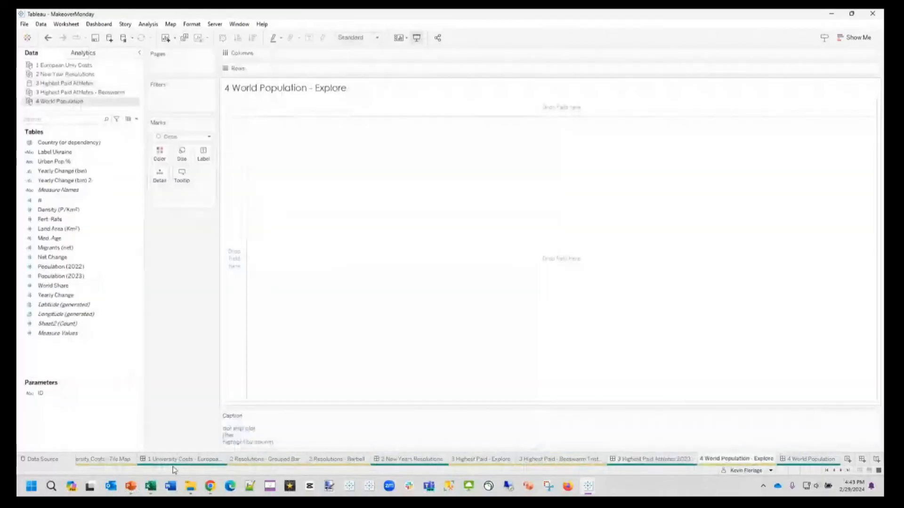
{"action": "mouse_move", "coordinate": [155, 486]}
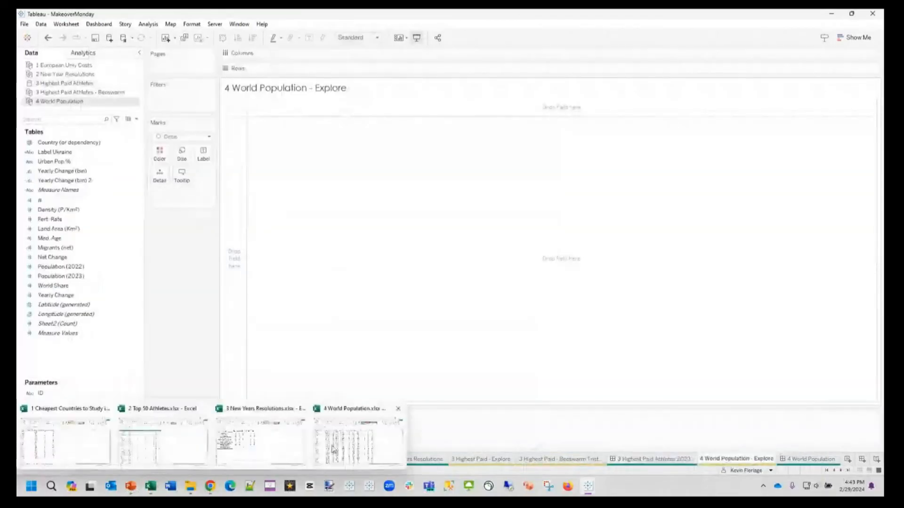
{"action": "left_click", "coordinate": [333, 448]}
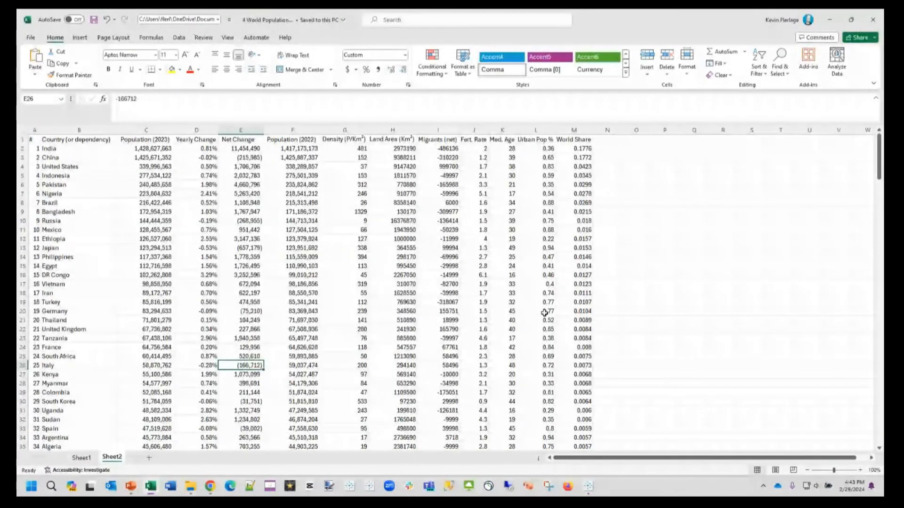
Step: Examine the country data columns on Sheet2, including population, yearly change, net change, median age, world share and land area
{"action": "left_click", "coordinate": [300, 212]}
{"action": "left_click", "coordinate": [203, 167]}
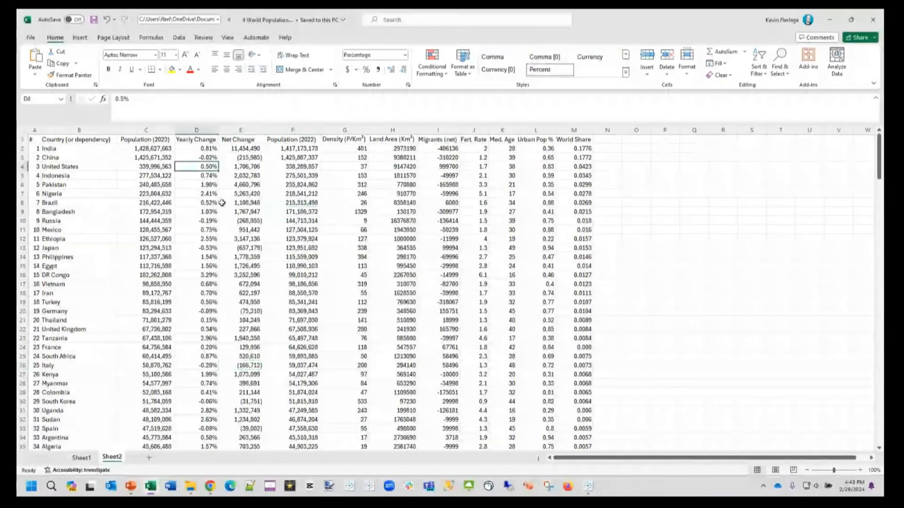
{"action": "mouse_move", "coordinate": [879, 158]}
{"action": "left_mouse_down"}
{"action": "mouse_move", "coordinate": [880, 393]}
{"action": "mouse_move", "coordinate": [879, 155]}
{"action": "left_mouse_up"}
{"action": "left_click", "coordinate": [145, 130]}
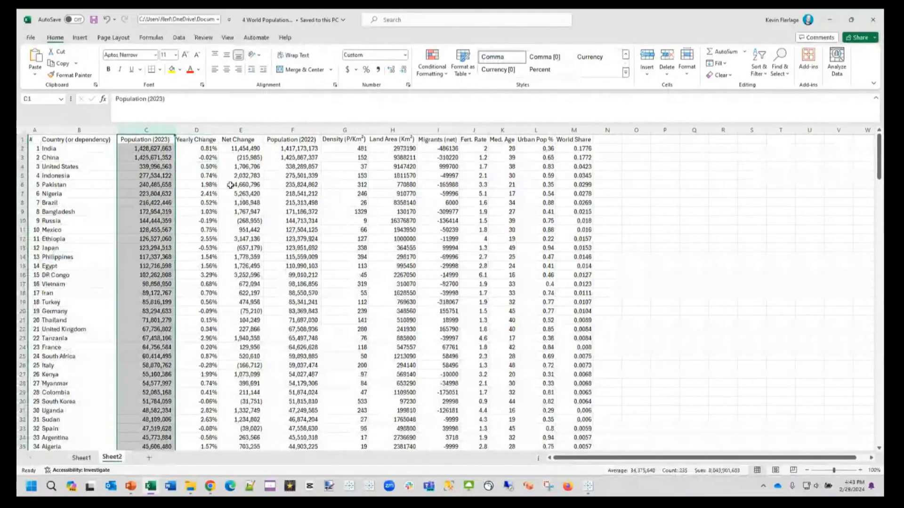
{"action": "left_click", "coordinate": [207, 130]}
{"action": "left_click", "coordinate": [248, 131]}
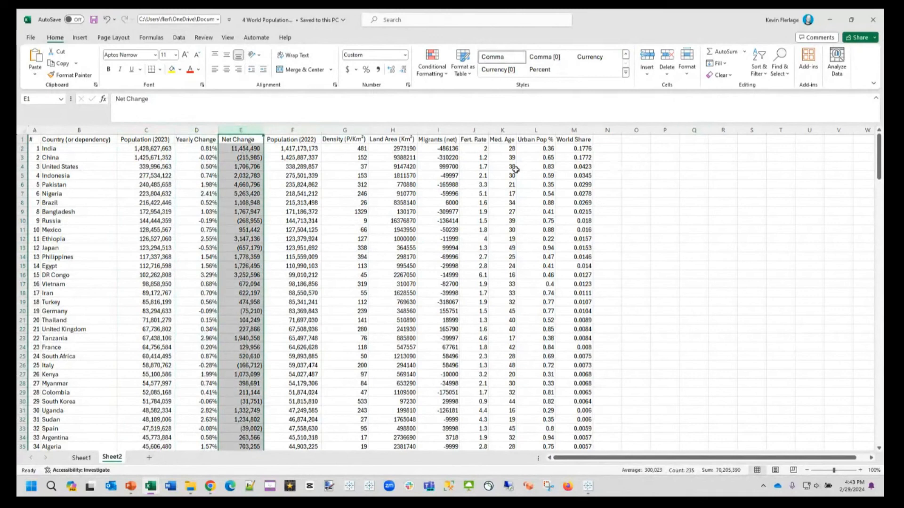
{"action": "left_click", "coordinate": [449, 160]}
{"action": "left_click", "coordinate": [511, 149]}
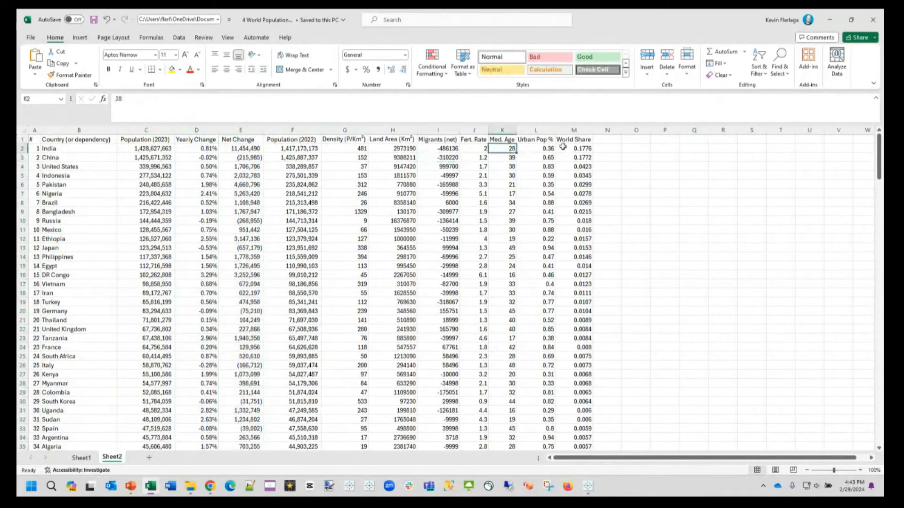
{"action": "left_click", "coordinate": [580, 158]}
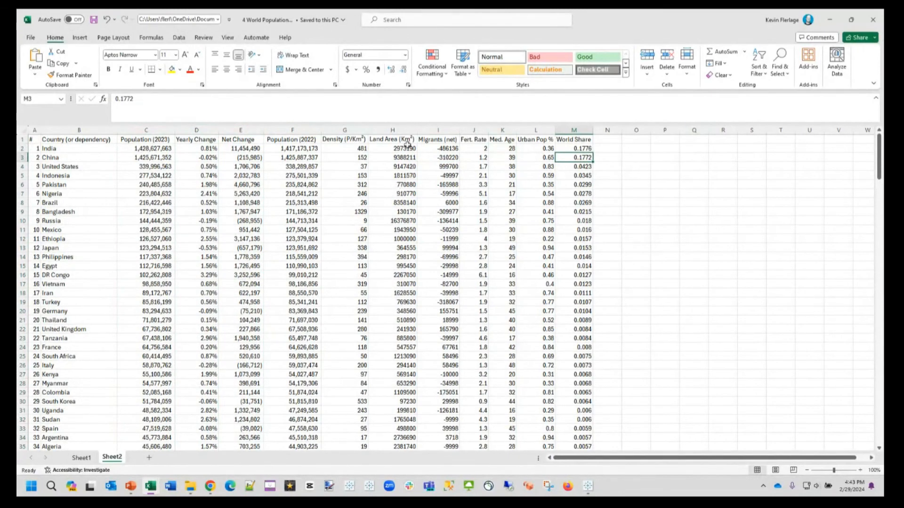
{"action": "left_click", "coordinate": [407, 131]}
{"action": "left_click", "coordinate": [418, 187]}
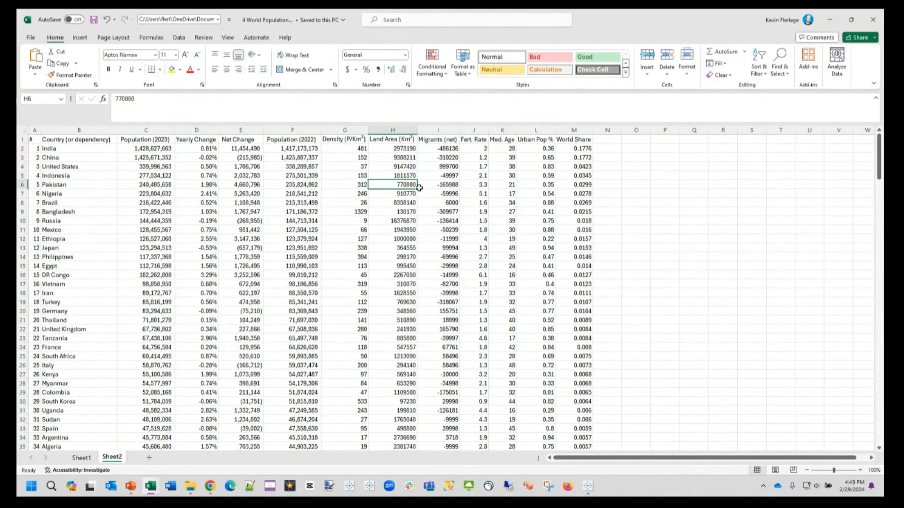
Step: Switch back to the MakeoverMonday workbook in Tableau, view the 4 World Population dashboard, and return to its Explore worksheet
{"action": "mouse_move", "coordinate": [587, 485]}
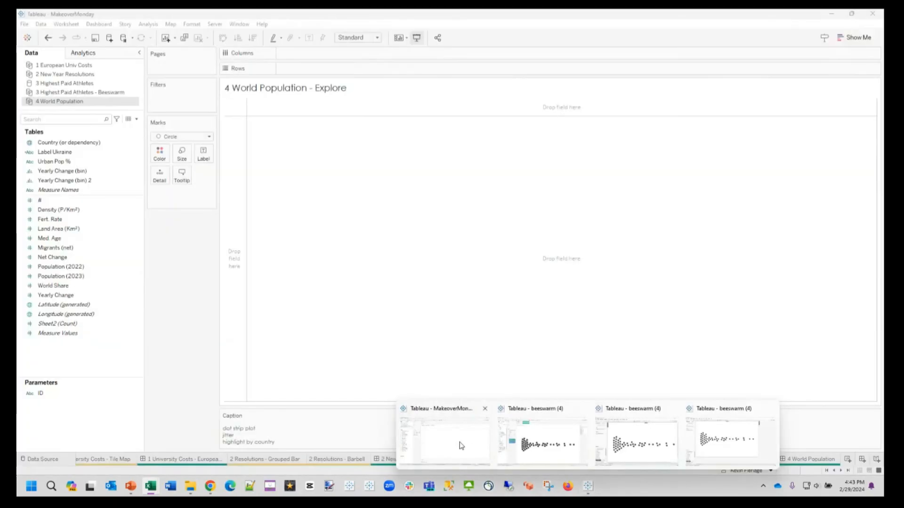
{"action": "left_click", "coordinate": [461, 445]}
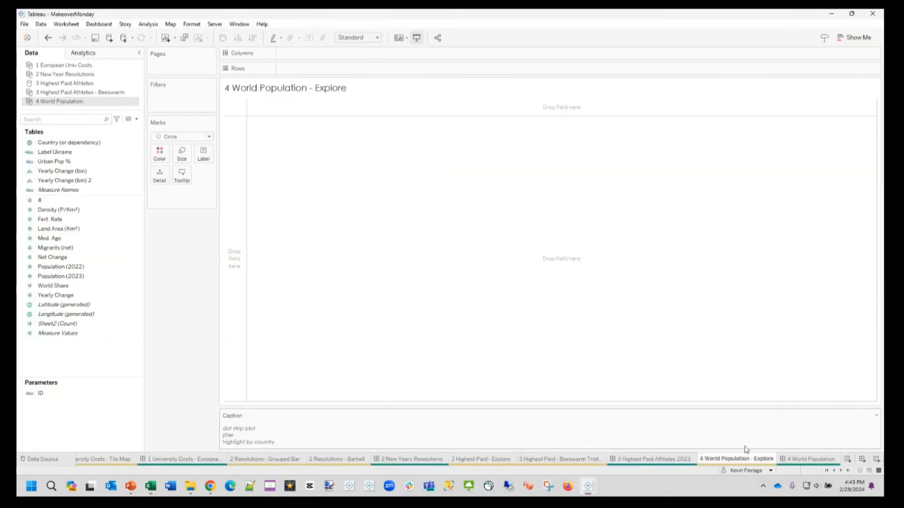
{"action": "left_click", "coordinate": [811, 460]}
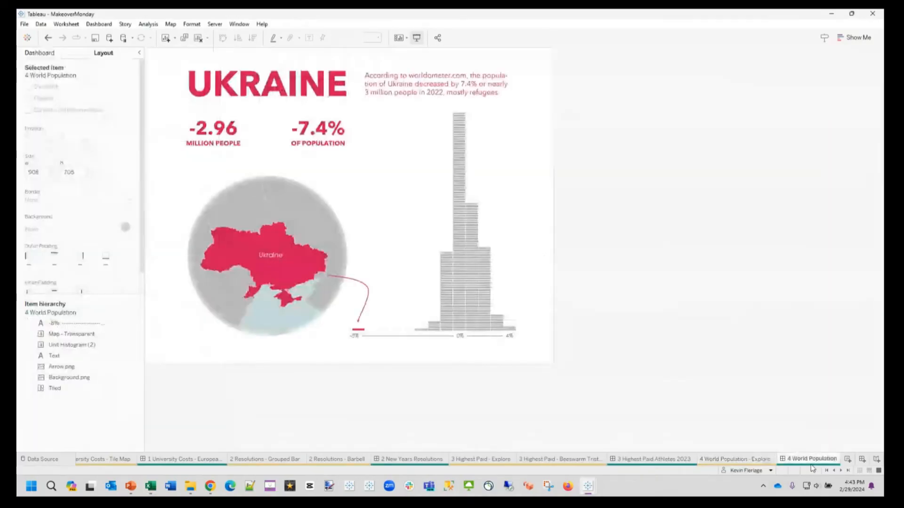
{"action": "left_click", "coordinate": [746, 459]}
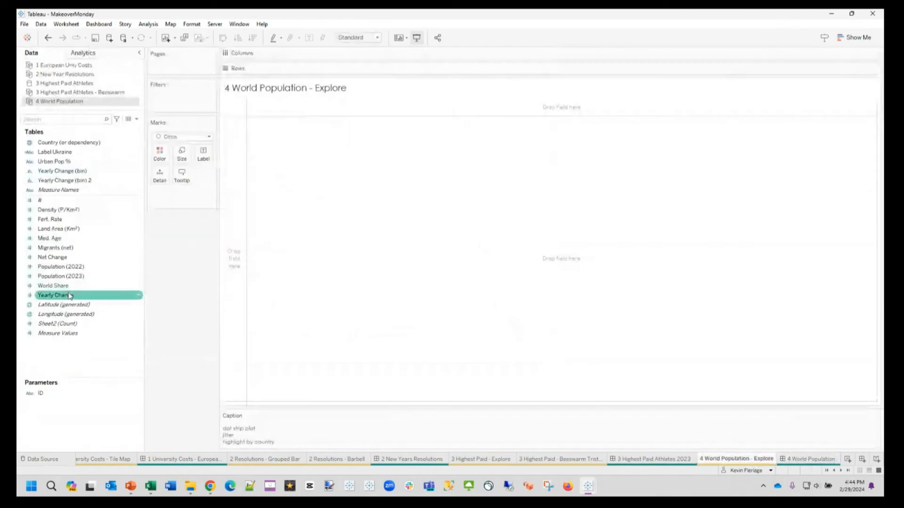
Step: Build a dot strip plot of Yearly Change across columns with one mark per country, and make its row slightly taller
{"action": "left_click_drag", "start_coordinate": [69, 295], "coordinate": [358, 57]}
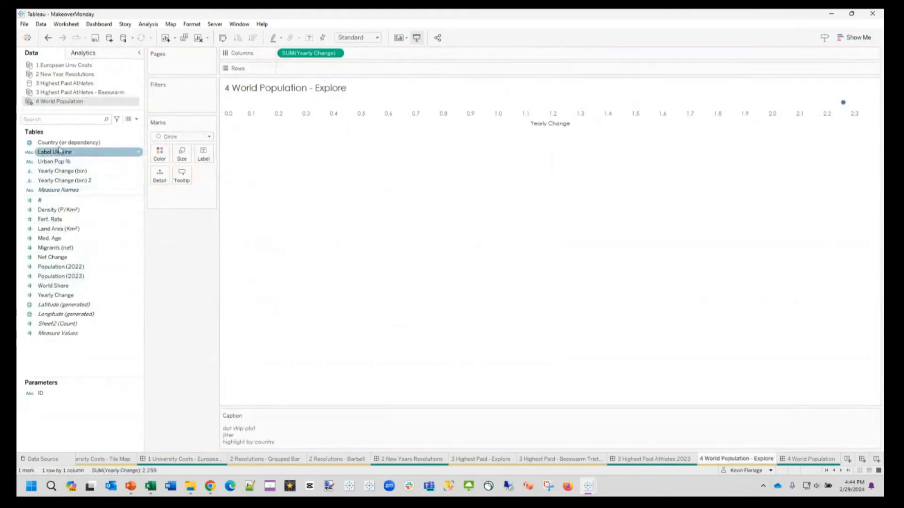
{"action": "left_click_drag", "start_coordinate": [60, 149], "coordinate": [159, 172]}
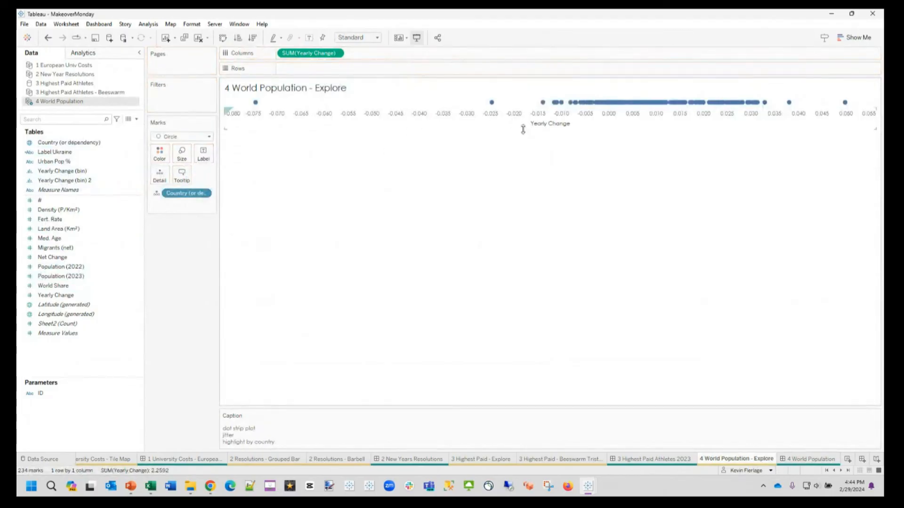
{"action": "left_click_drag", "start_coordinate": [523, 129], "coordinate": [523, 142]}
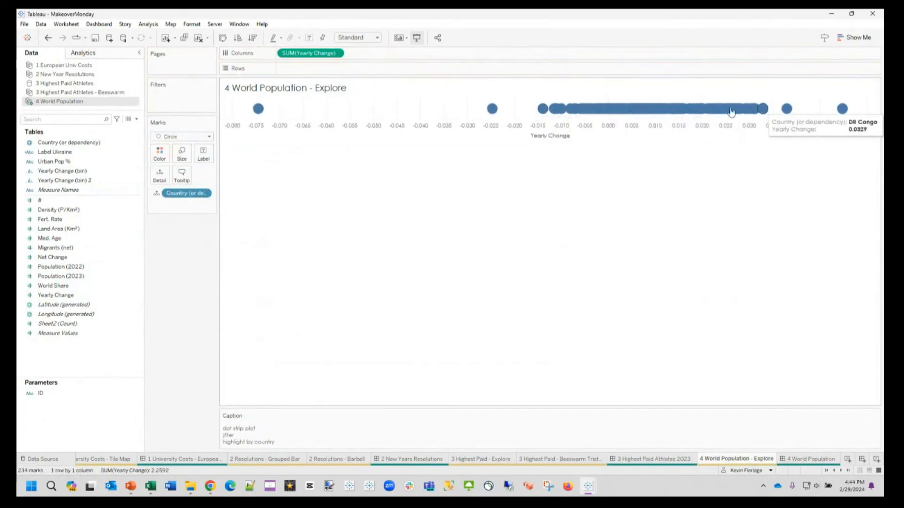
Step: Jitter the country dots vertically by adding a random() calculation to the rows
{"action": "double_click", "coordinate": [353, 70]}
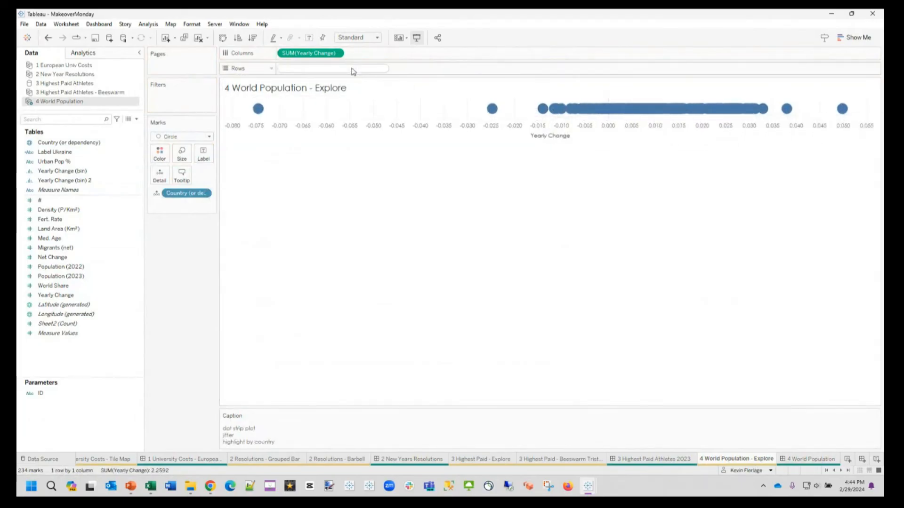
{"action": "type", "text": "random()"}
{"action": "key", "text": "Return"}
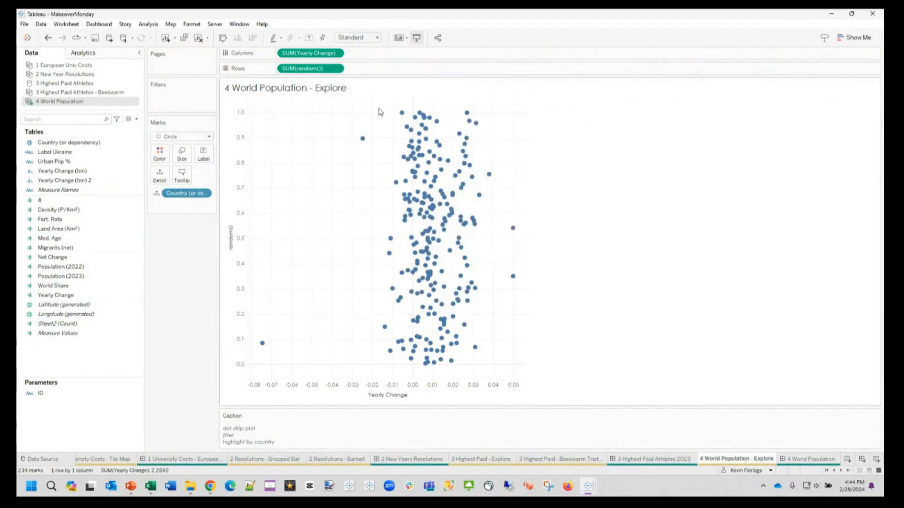
{"action": "left_click_drag", "start_coordinate": [379, 107], "coordinate": [380, 316]}
{"action": "left_click_drag", "start_coordinate": [415, 95], "coordinate": [416, 100]}
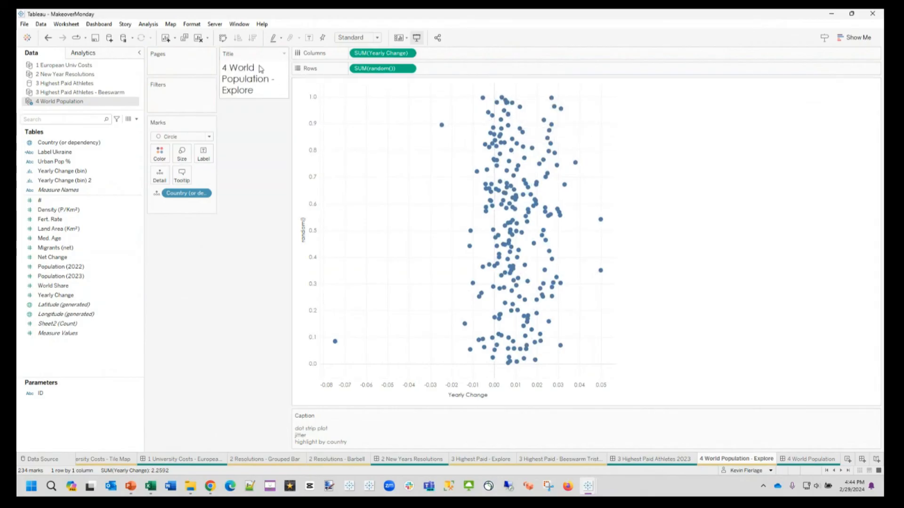
{"action": "left_click_drag", "start_coordinate": [272, 56], "coordinate": [316, 73]}
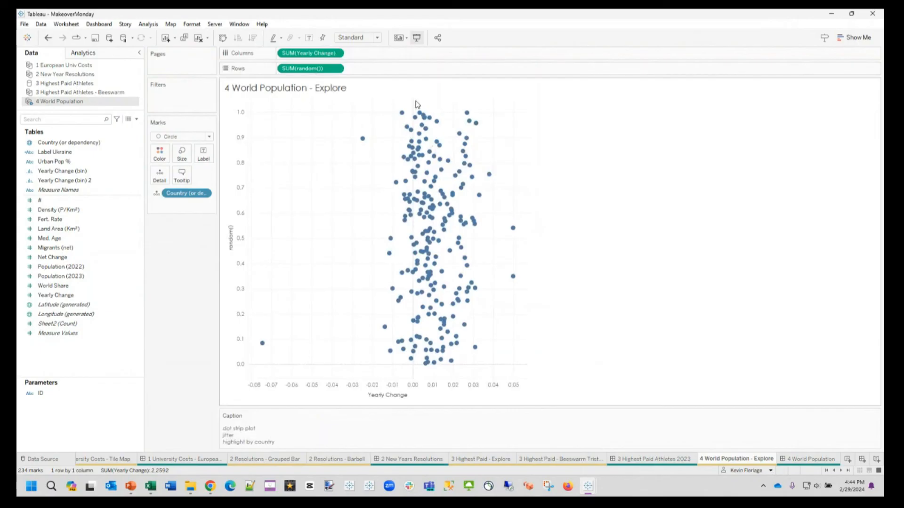
{"action": "left_click_drag", "start_coordinate": [415, 100], "coordinate": [581, 188]}
Step: Open the 4 World Population dashboard and examine how its unit histogram of countries is built
{"action": "mouse_move", "coordinate": [264, 349]}
{"action": "left_click", "coordinate": [815, 464]}
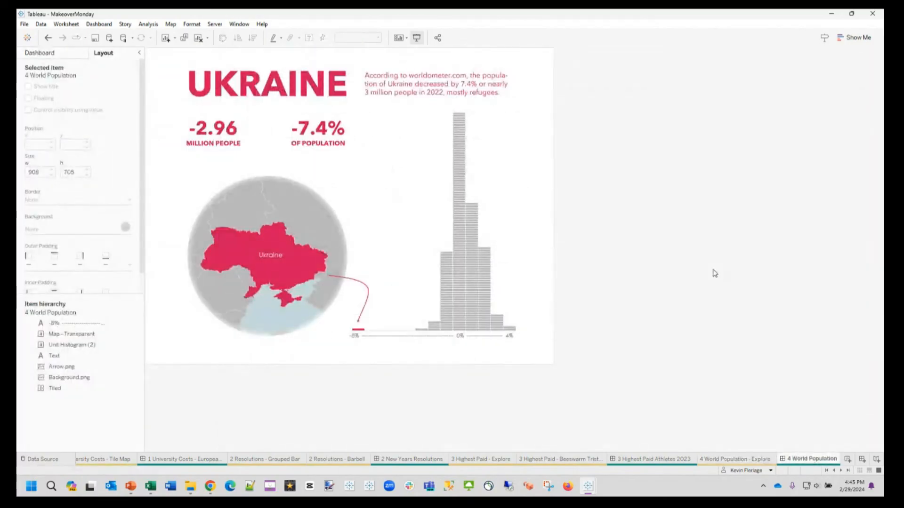
{"action": "left_click", "coordinate": [505, 168]}
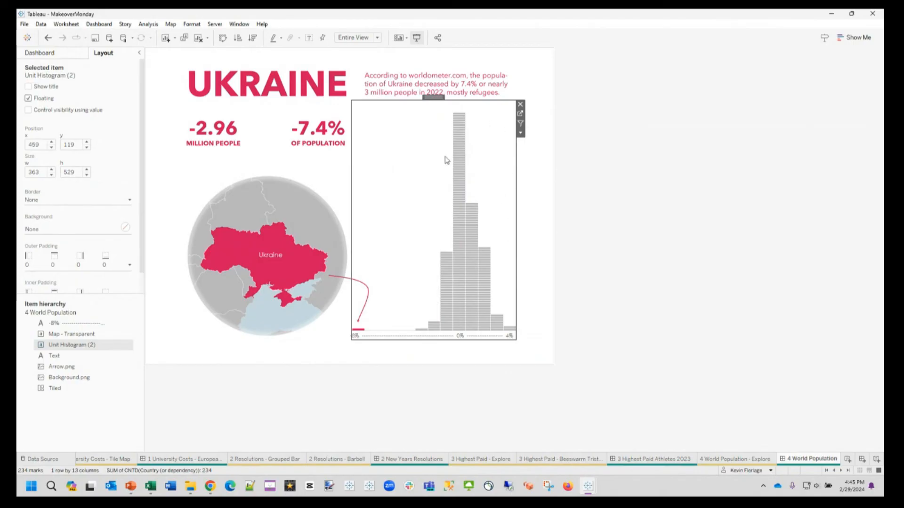
{"action": "mouse_move", "coordinate": [460, 331]}
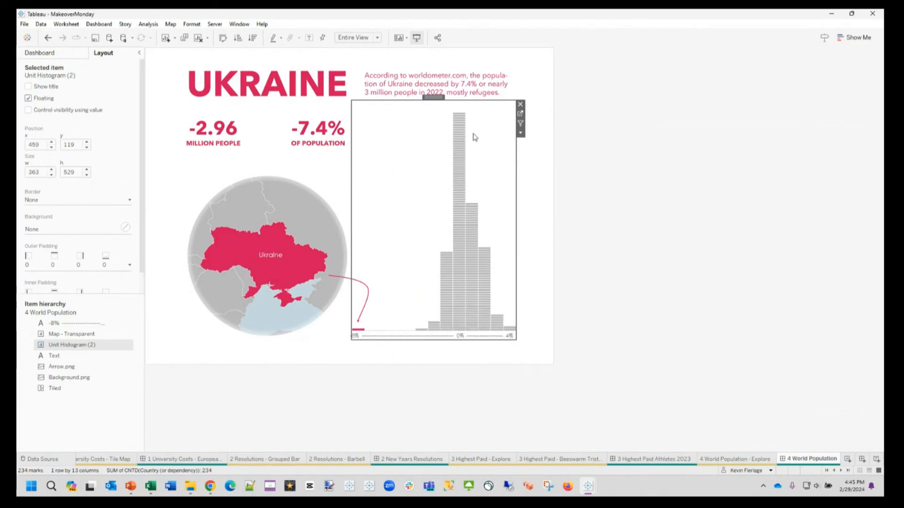
{"action": "mouse_move", "coordinate": [468, 293]}
{"action": "left_click", "coordinate": [622, 316]}
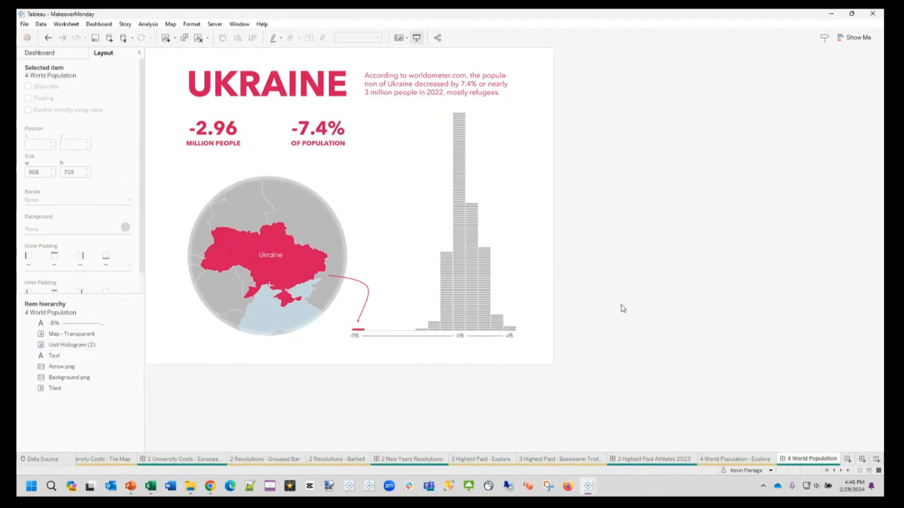
Step: Move the floating Map - Transparent sheet off the Ukraine globe and over the histogram
{"action": "left_click", "coordinate": [257, 155]}
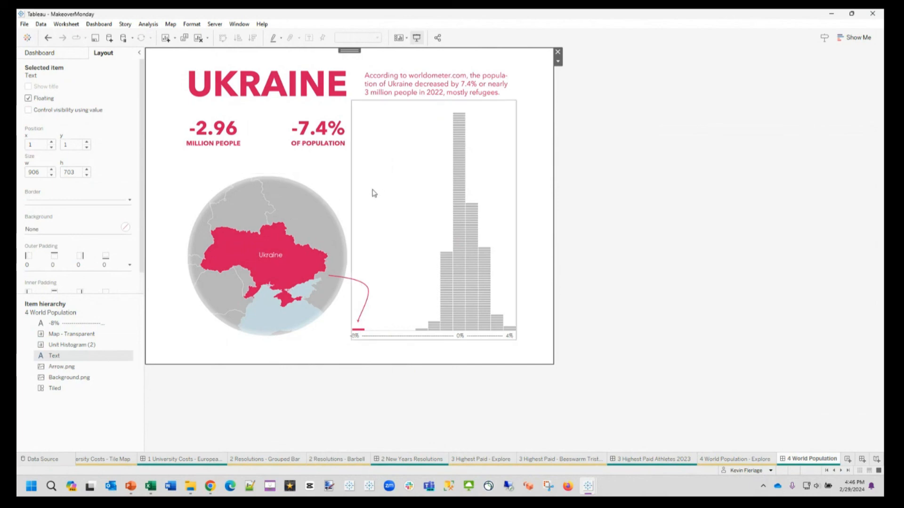
{"action": "left_click", "coordinate": [349, 214]}
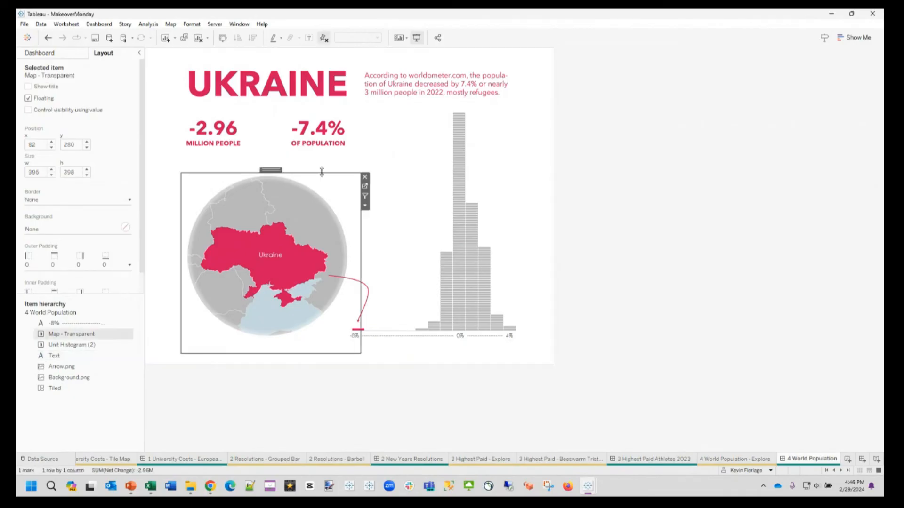
{"action": "left_click_drag", "start_coordinate": [270, 170], "coordinate": [468, 115]}
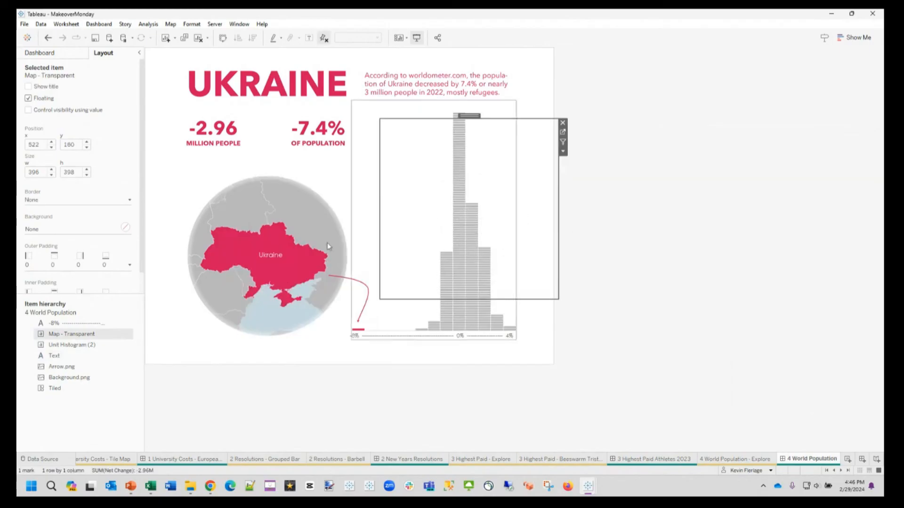
Step: Remove the floating Text object and the Background.png image from the Ukraine dashboard
{"action": "left_click", "coordinate": [279, 243]}
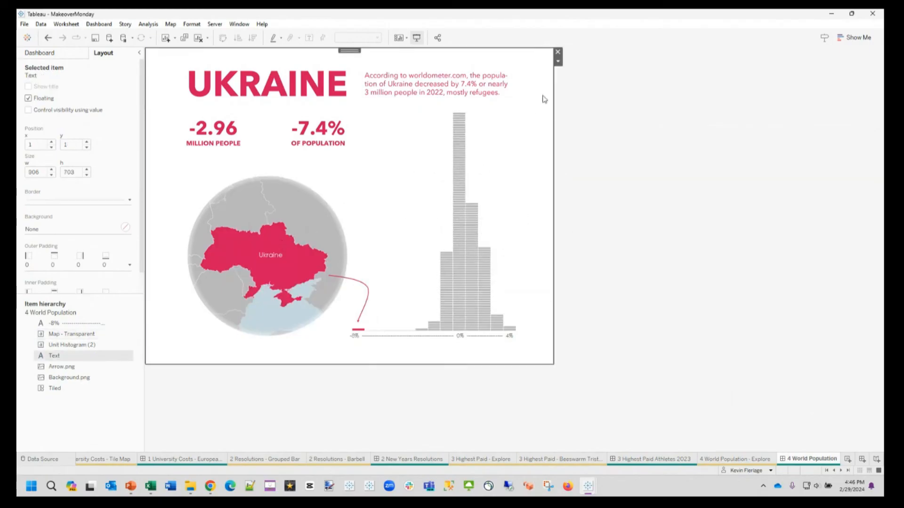
{"action": "left_click", "coordinate": [558, 51]}
{"action": "left_click", "coordinate": [324, 216]}
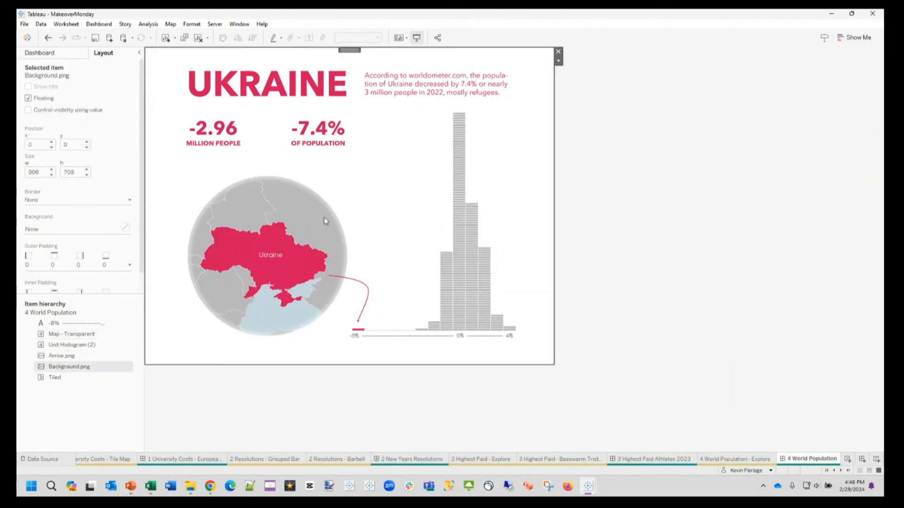
{"action": "left_click", "coordinate": [557, 51]}
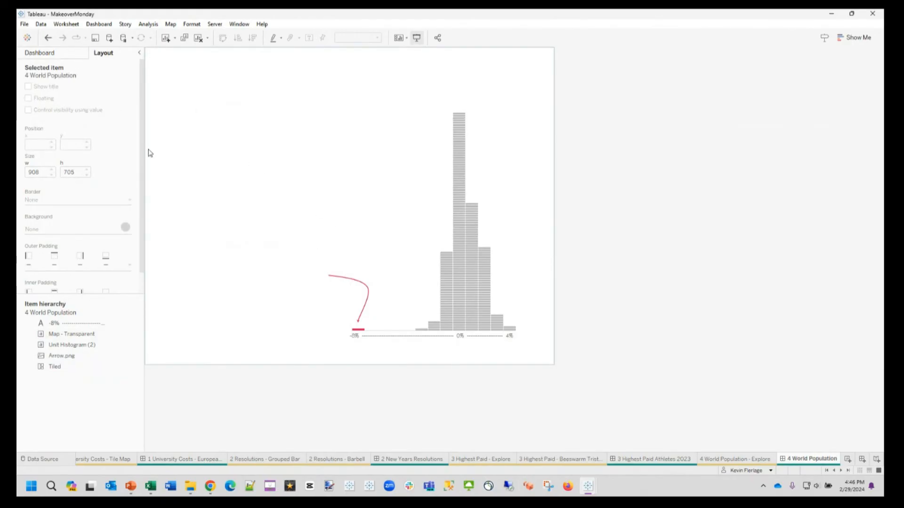
Step: Undo the removal of the Background.png image and the Text object, and leave no dashboard item selected
{"action": "left_click", "coordinate": [48, 37]}
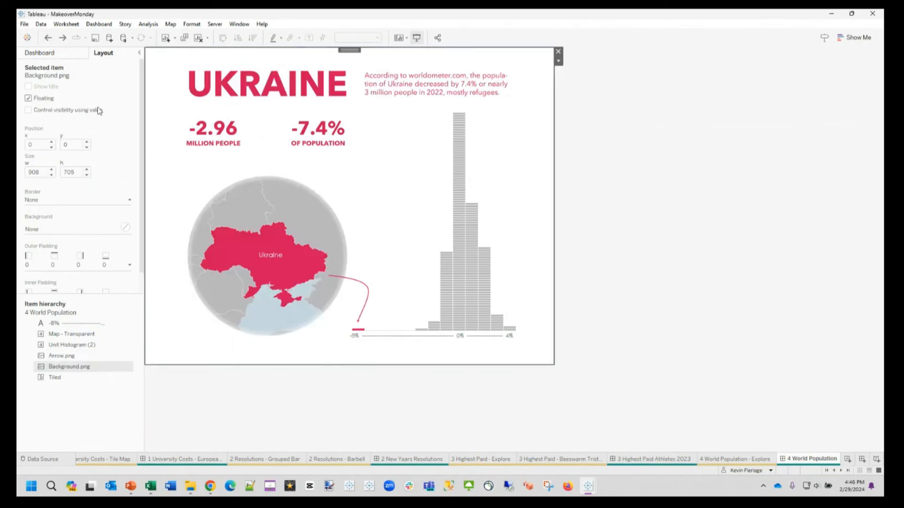
{"action": "left_click", "coordinate": [48, 38]}
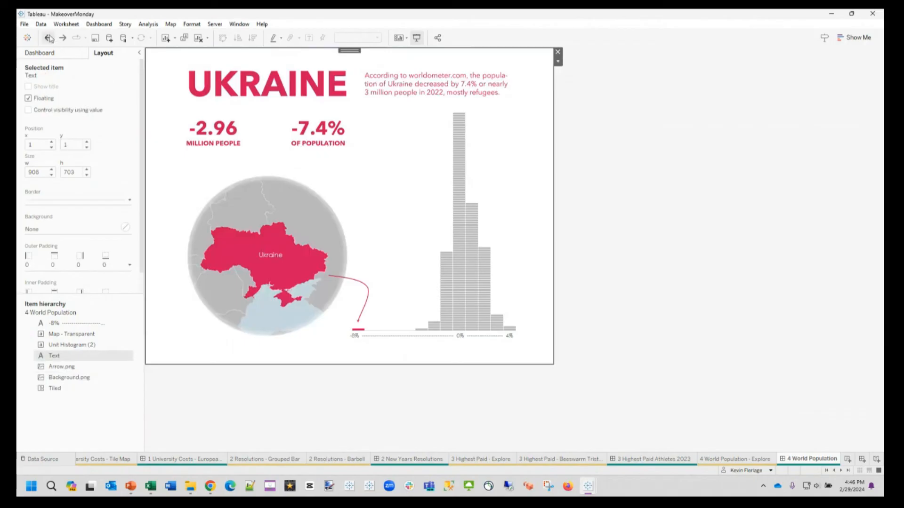
{"action": "left_click", "coordinate": [284, 262]}
{"action": "left_click", "coordinate": [661, 256]}
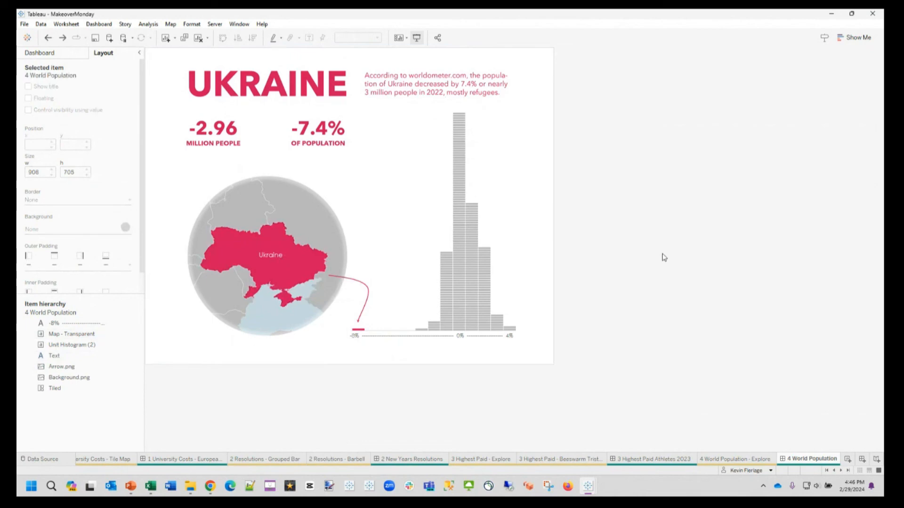
Step: Switch to the PowerPoint slide show and advance through the University Costs comparison to the New Year's Resolutions slide
{"action": "left_click", "coordinate": [131, 486]}
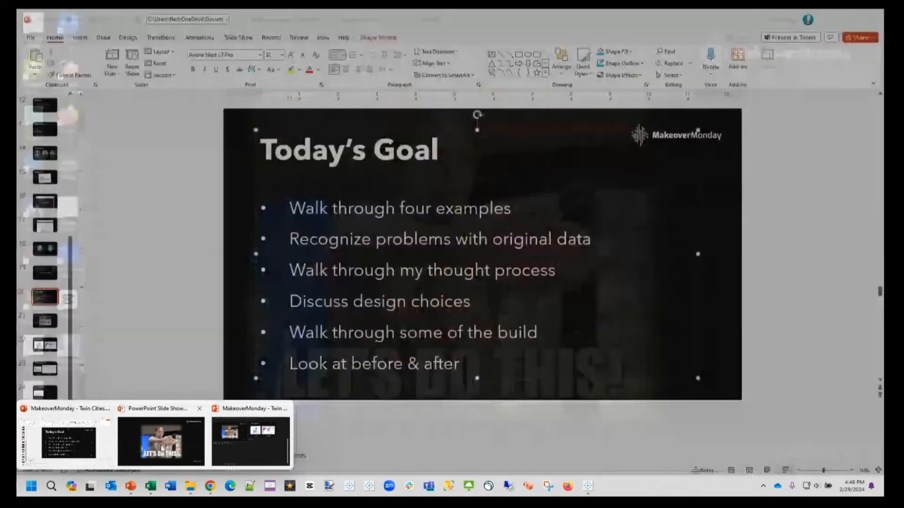
{"action": "left_click", "coordinate": [230, 440]}
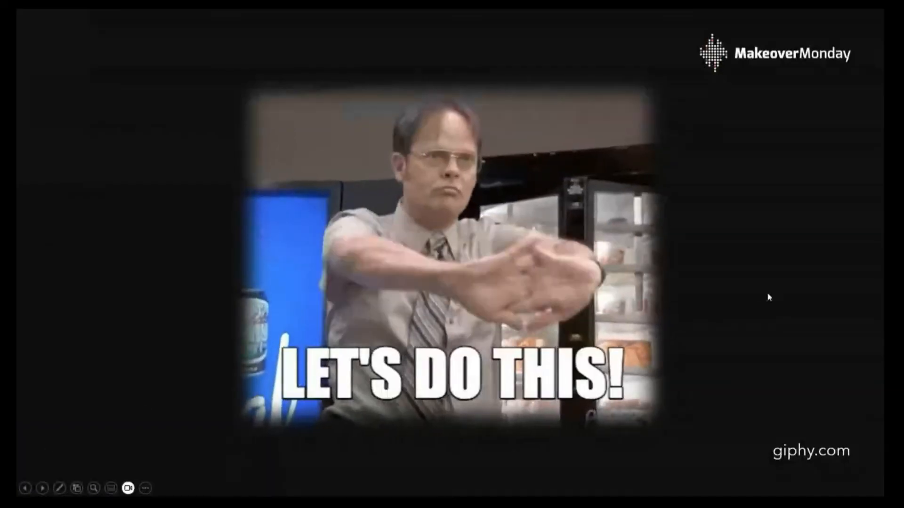
{"action": "left_click", "coordinate": [757, 293]}
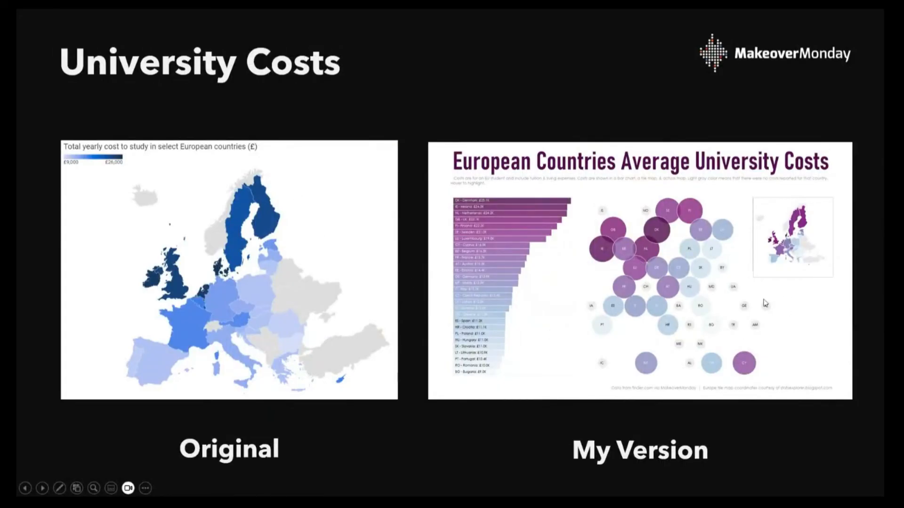
{"action": "left_click", "coordinate": [731, 259]}
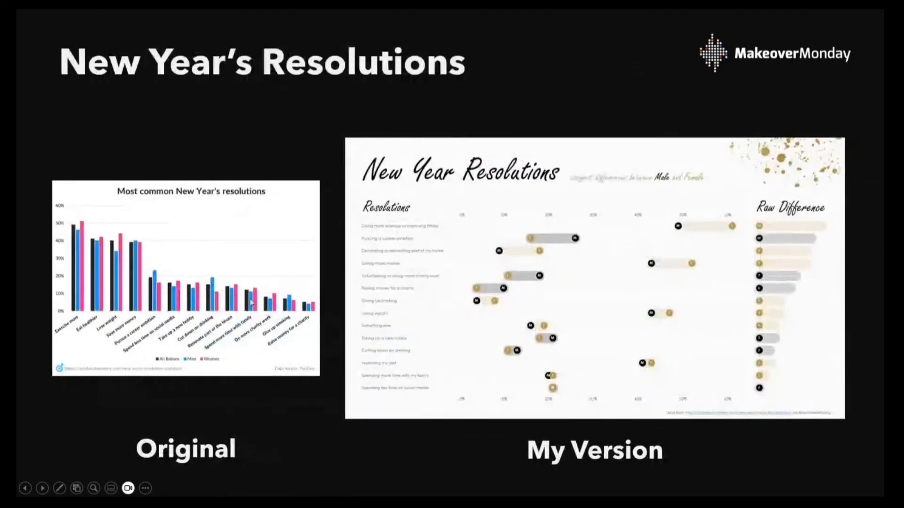